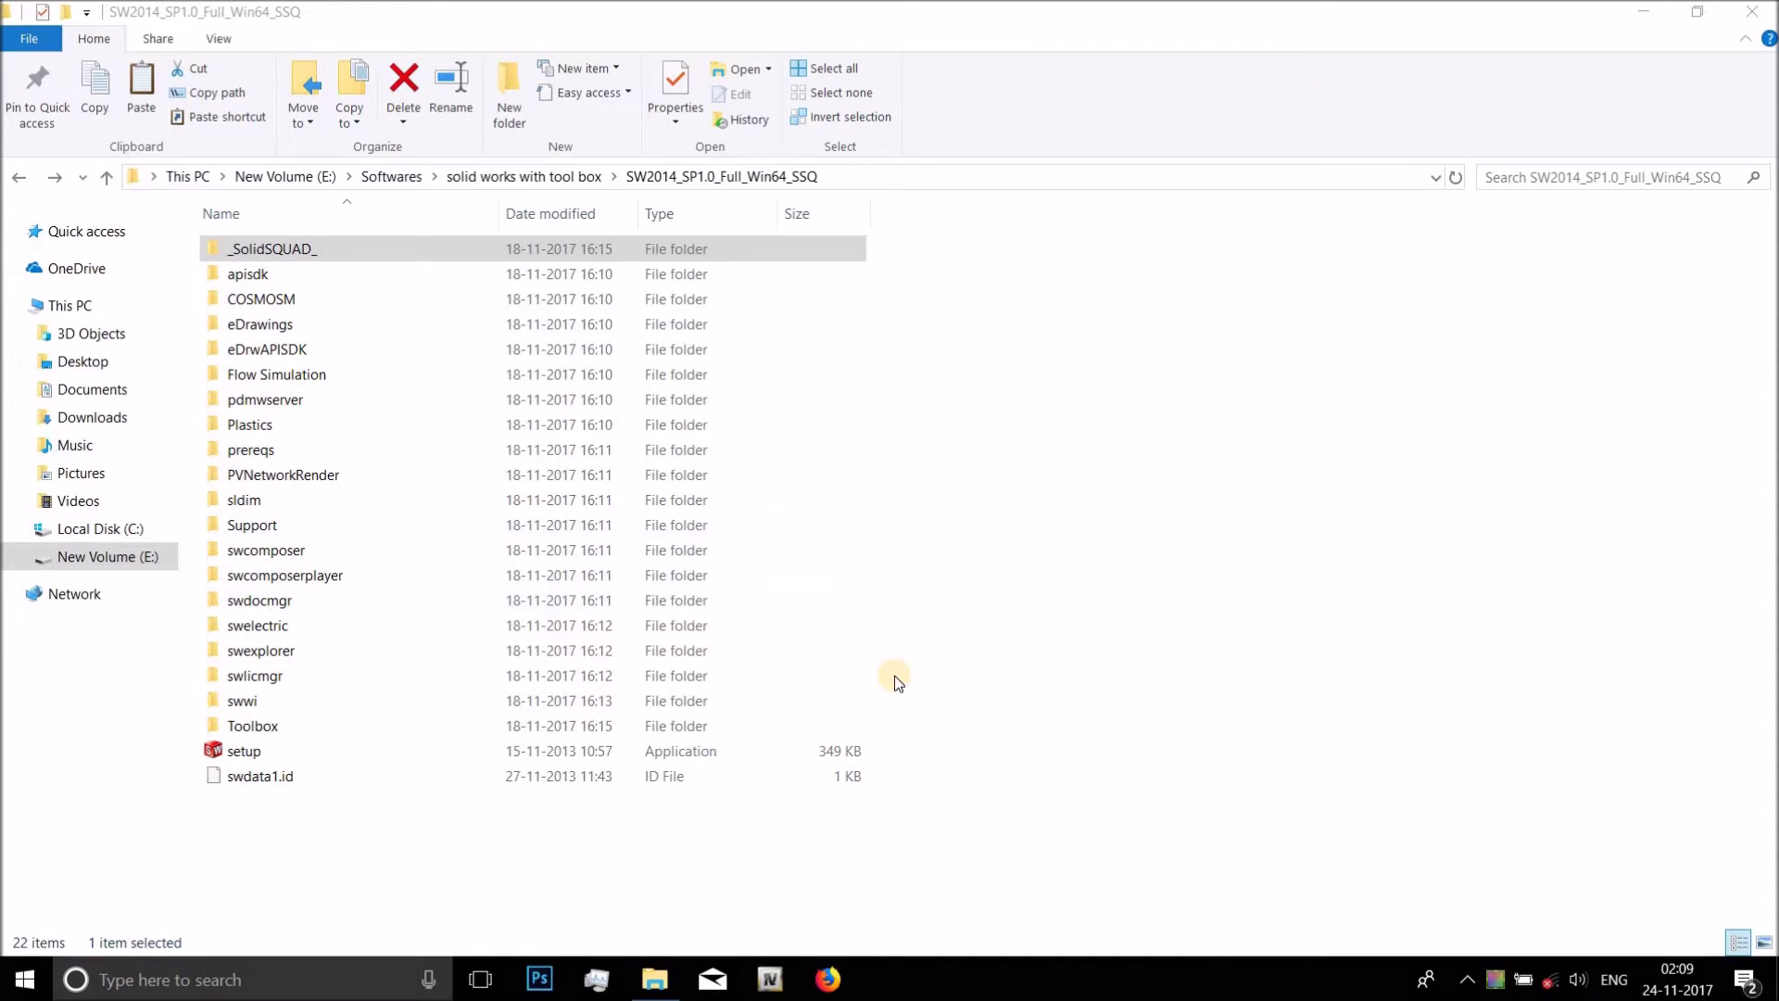
Launch the SolidWorks 2014 setup, allow it to make changes to the device, and continue with the individual installation on this computer.
double_click(243, 750)
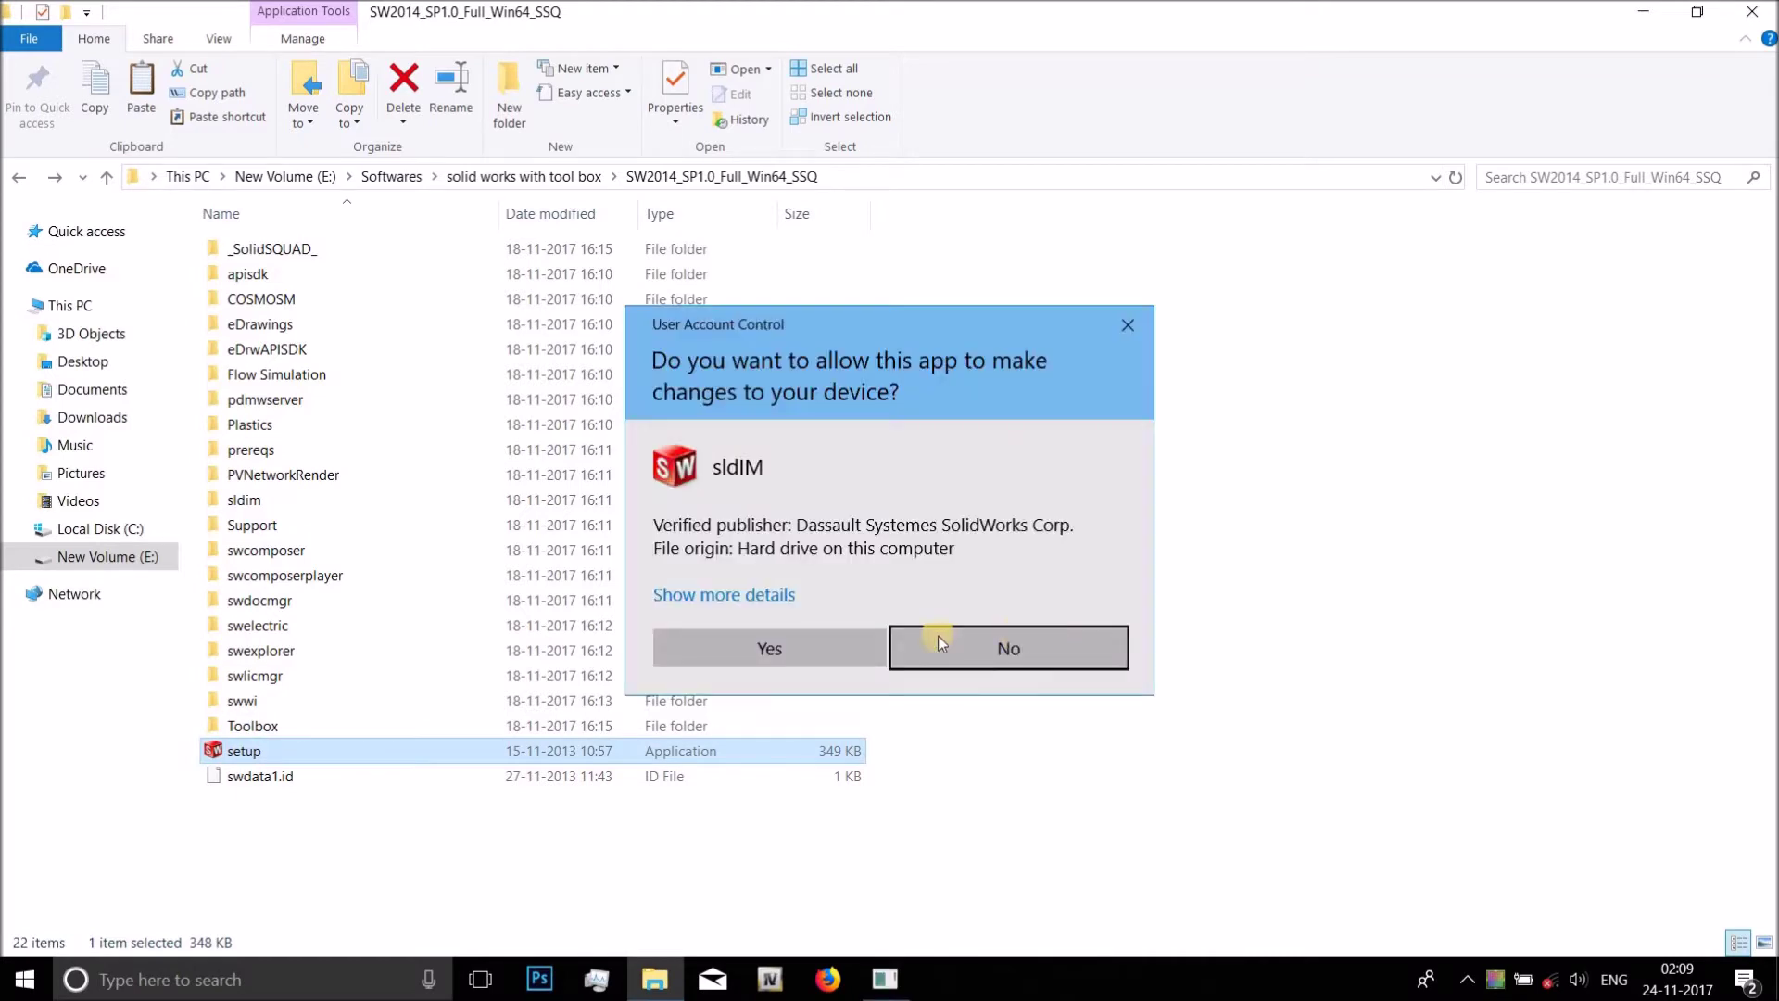
left_click(678, 646)
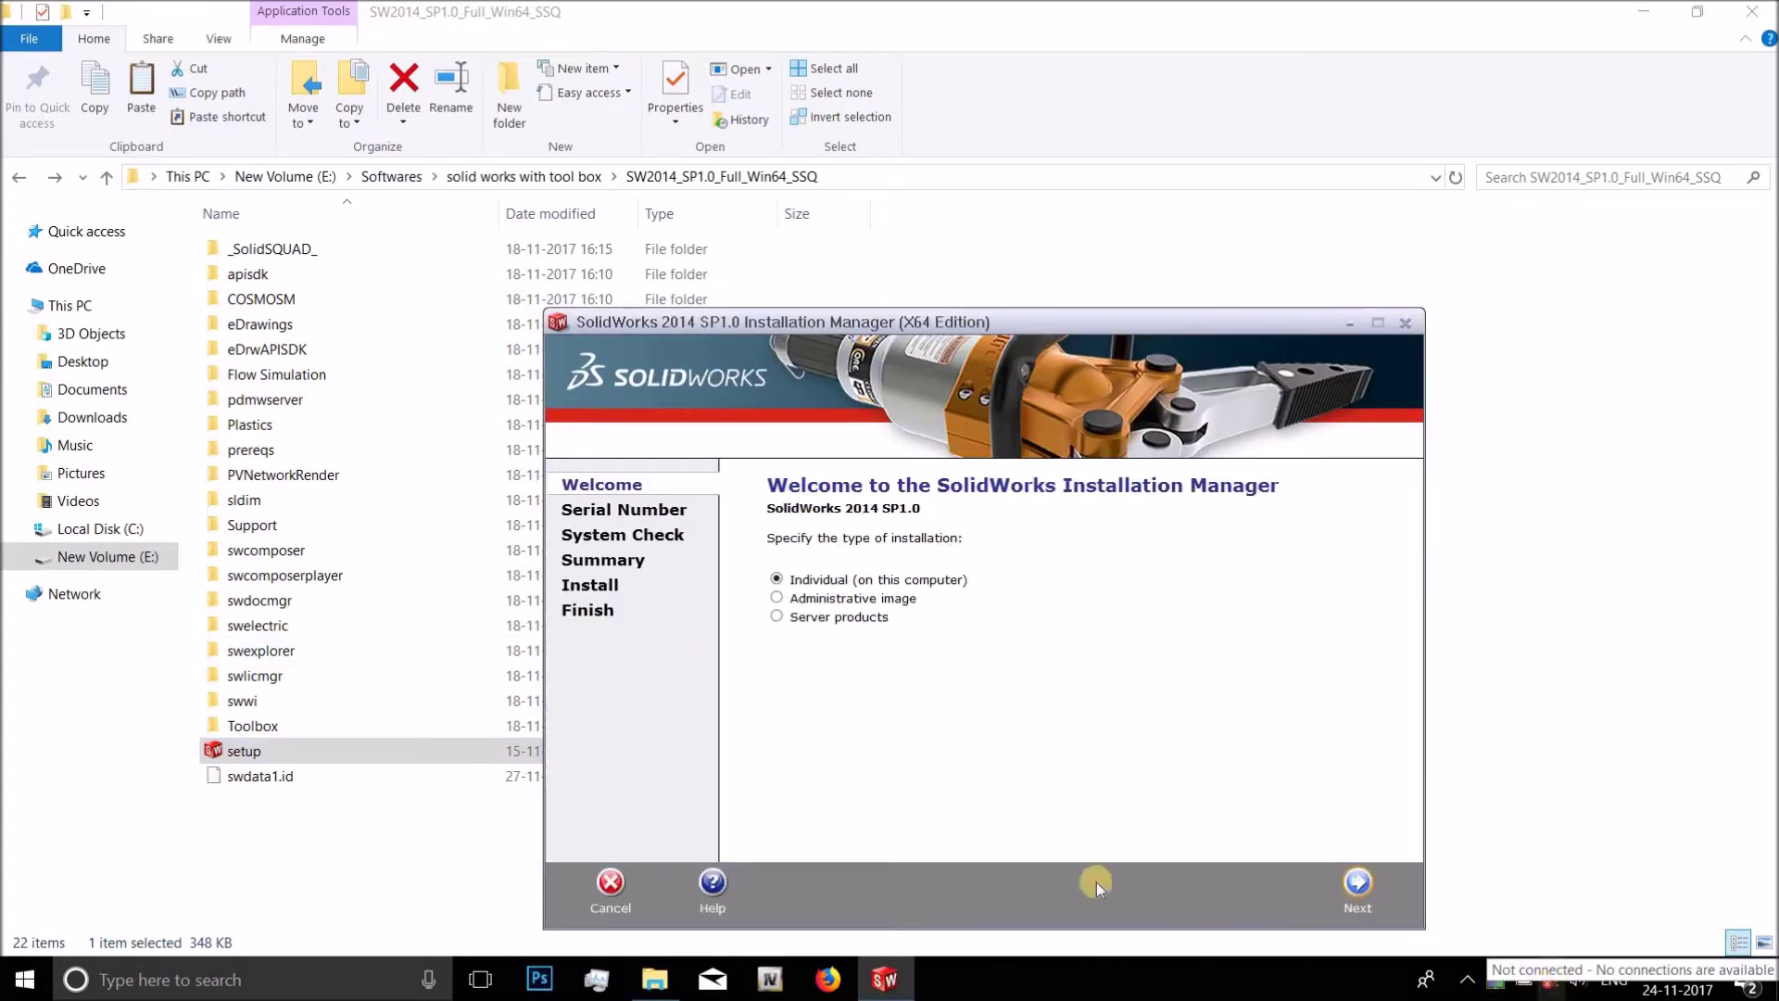
left_click(1354, 883)
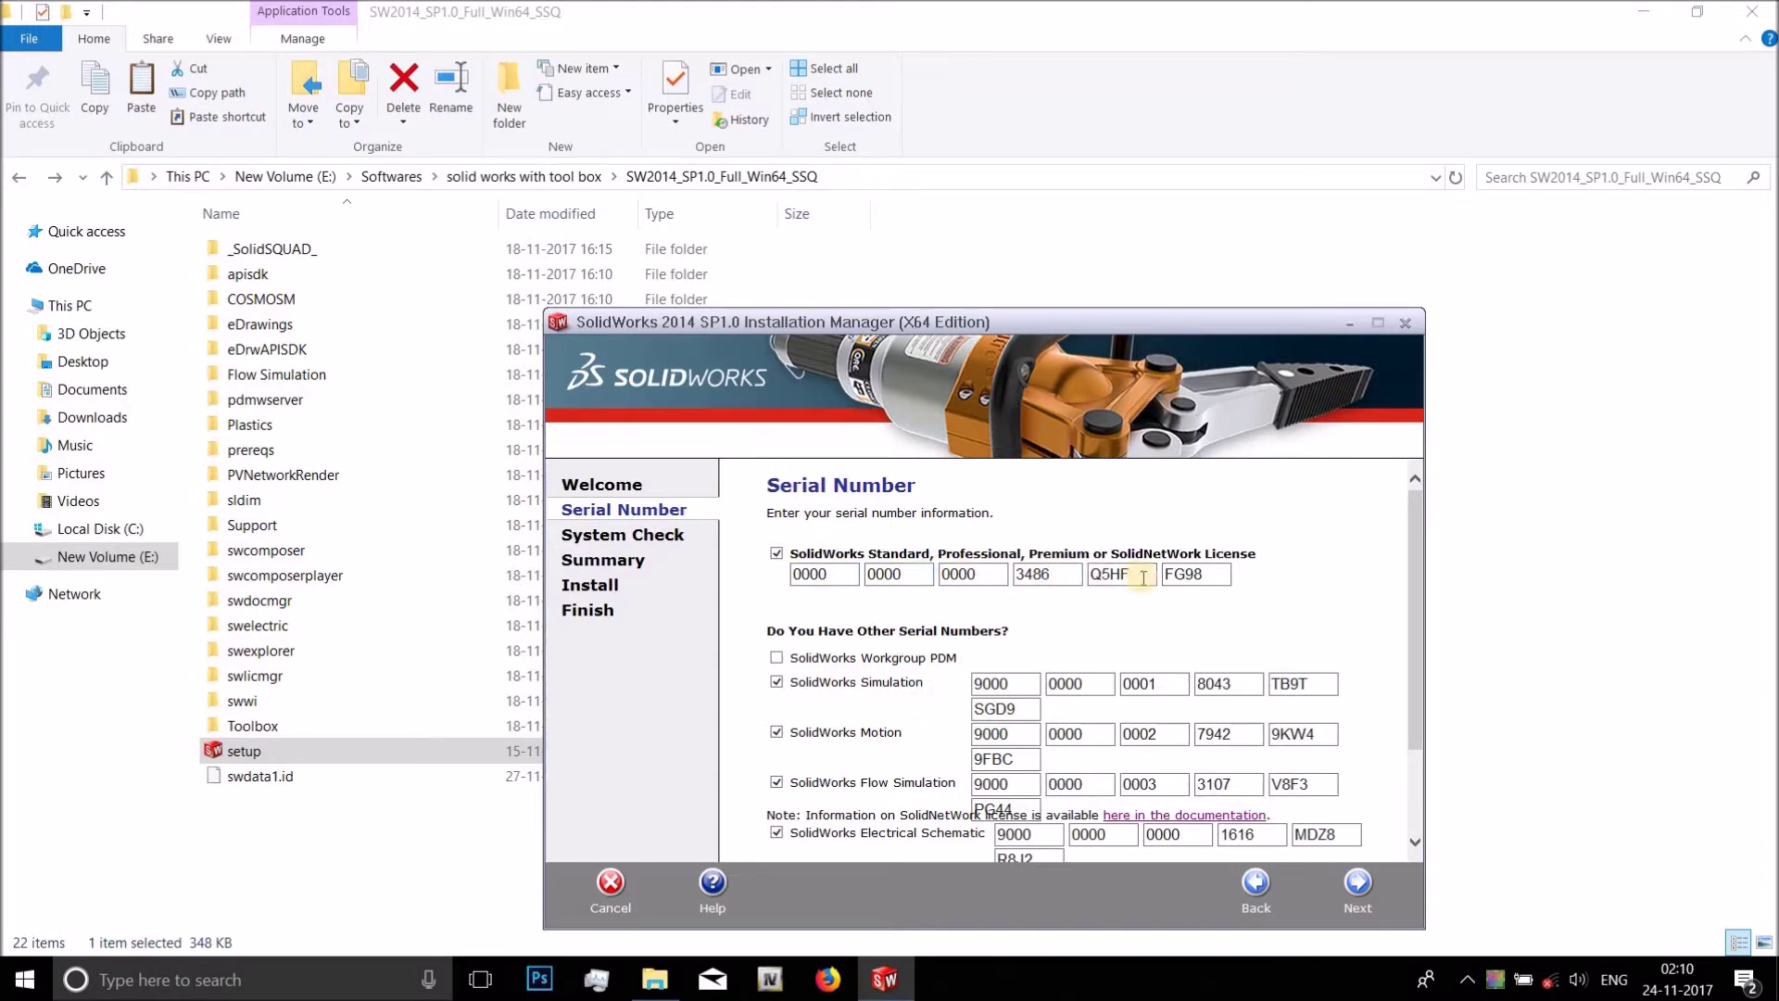
Look over the installer's serial number page and open the readme file in the _SolidSQUAD_ folder.
scroll(1048, 710, "down", 4)
scroll(963, 741, "up", 5)
left_click_drag(988, 313, 1199, 184)
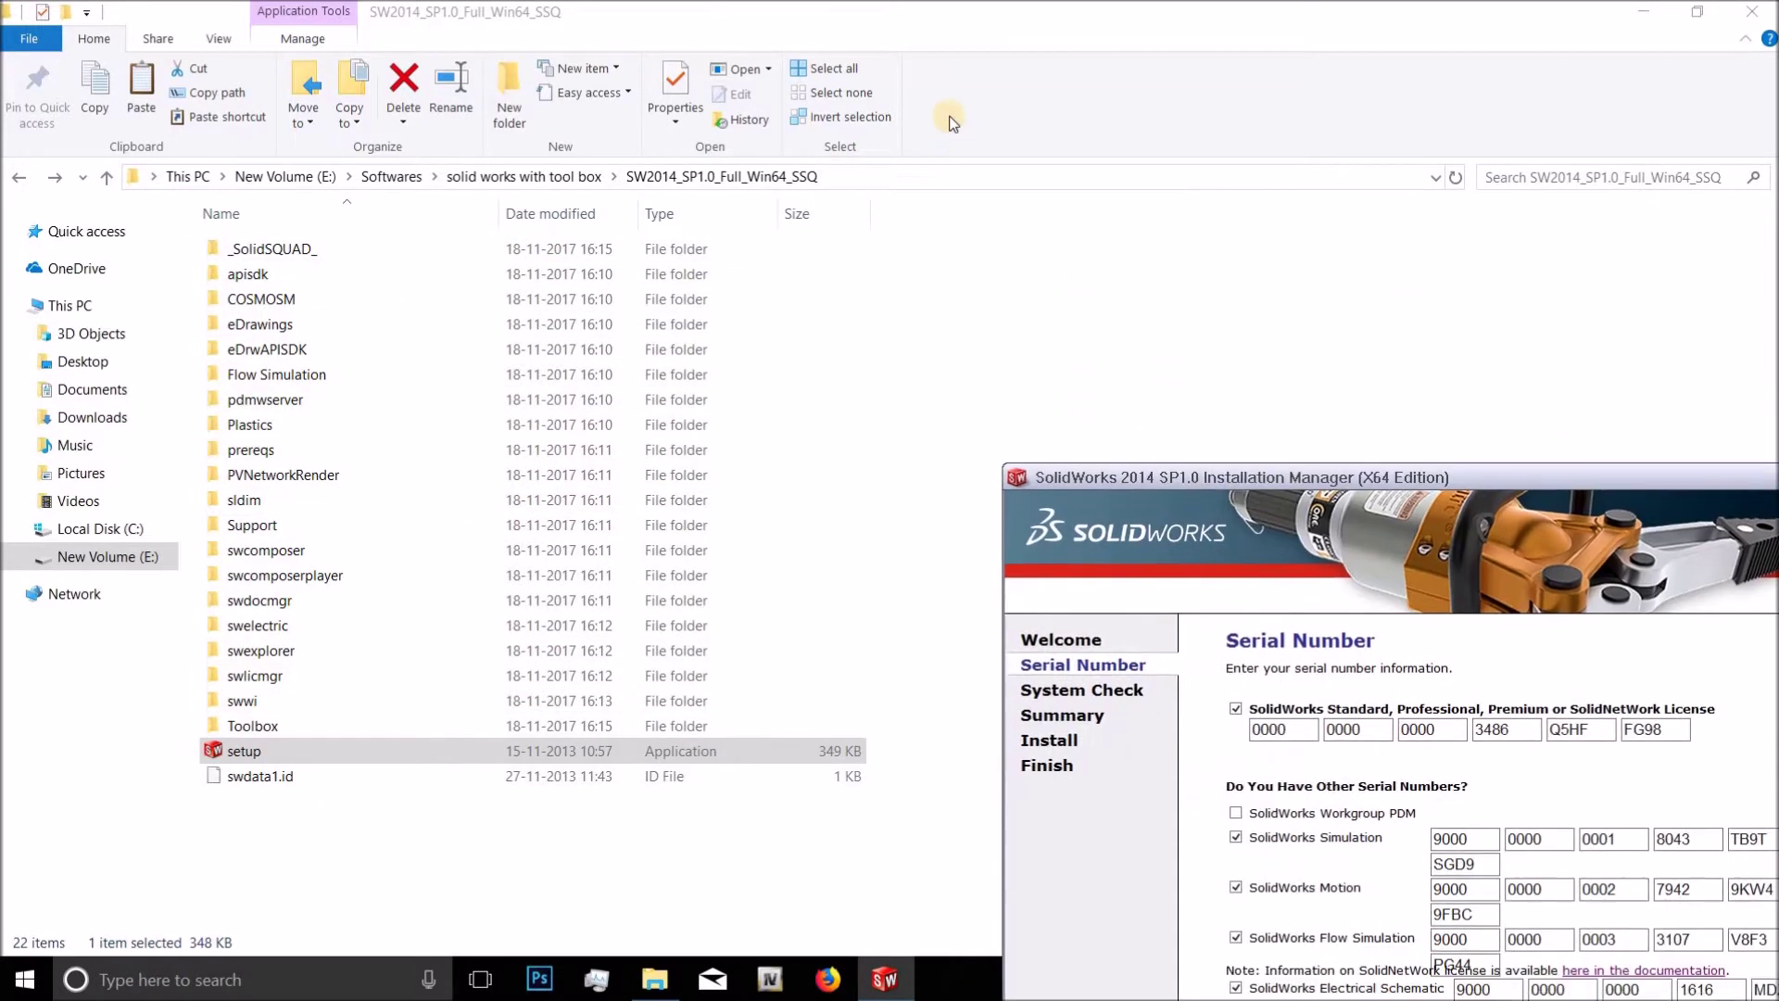
left_click(1056, 18)
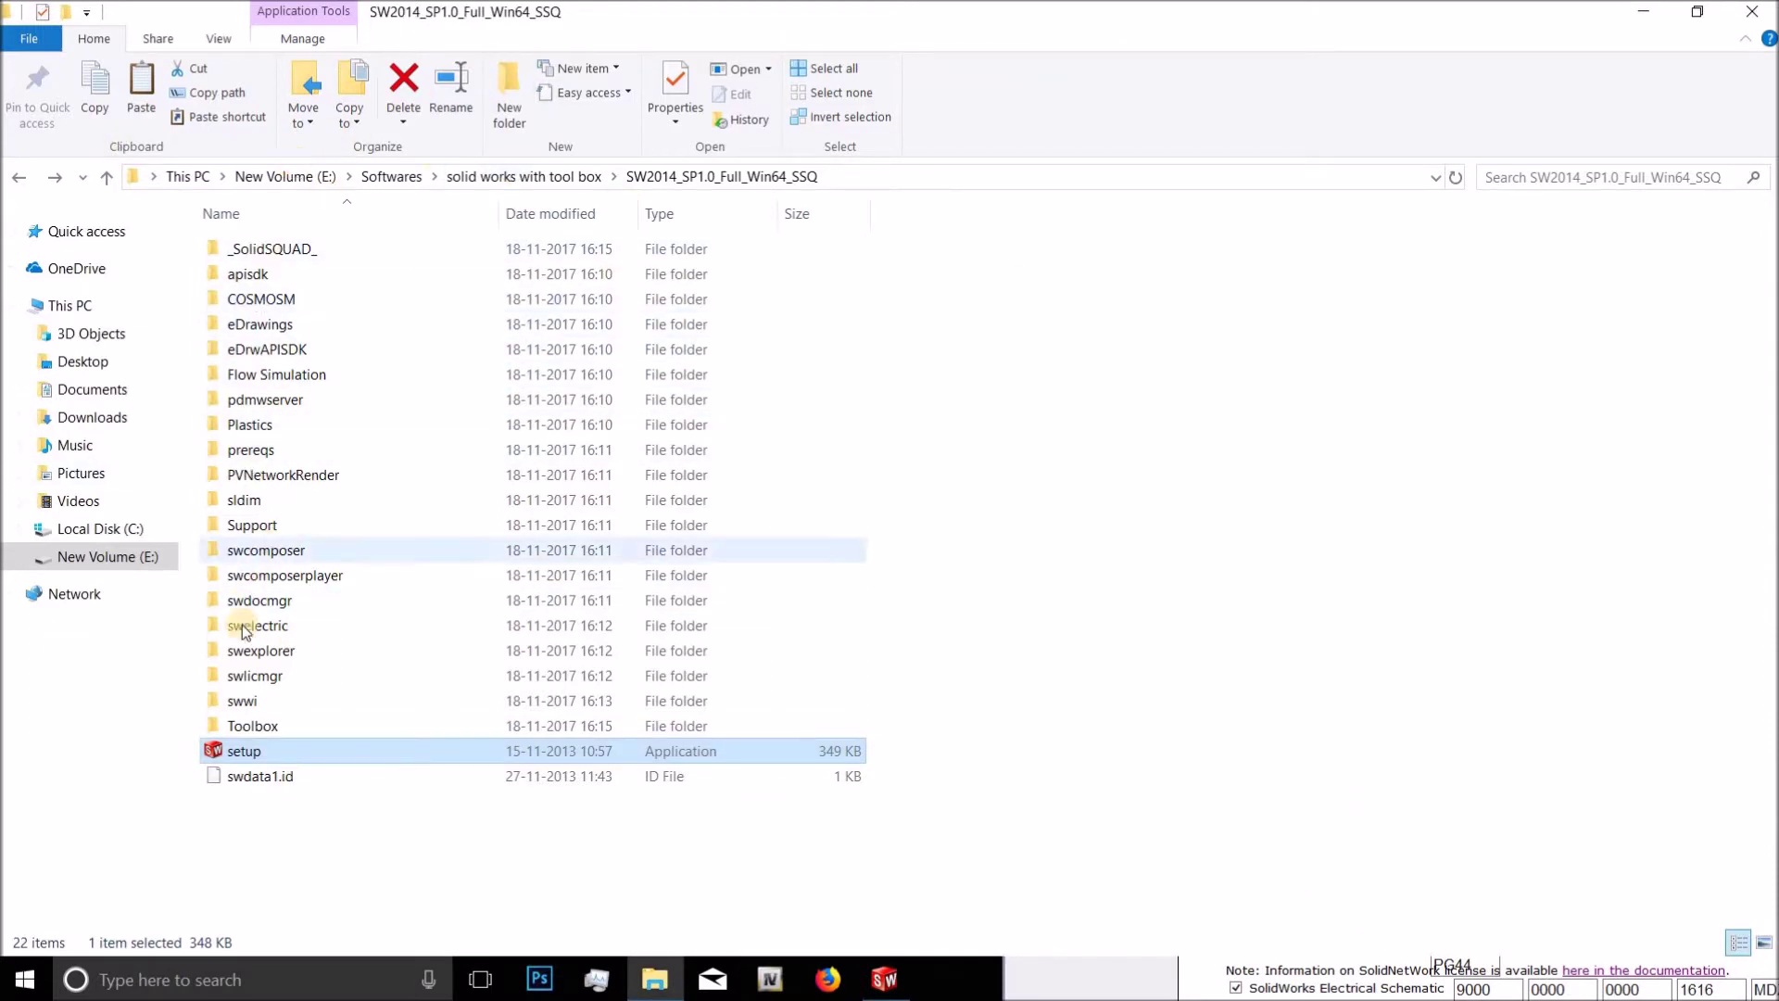
double_click(297, 258)
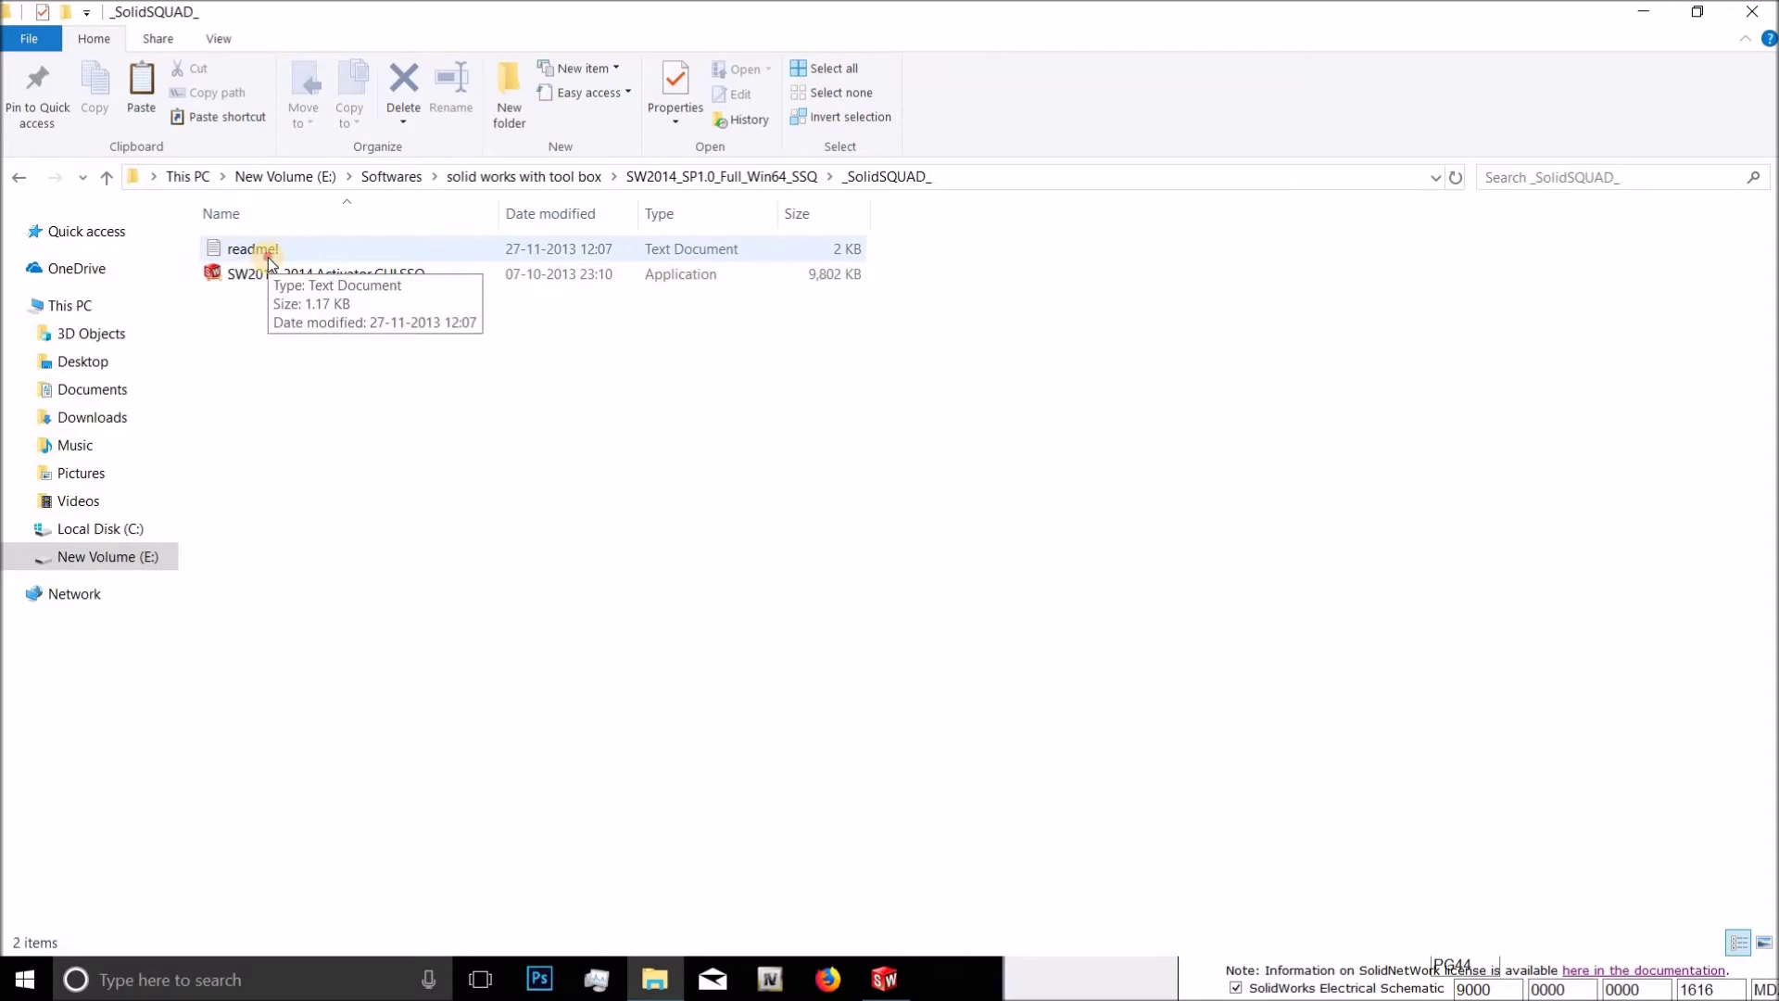
double_click(269, 258)
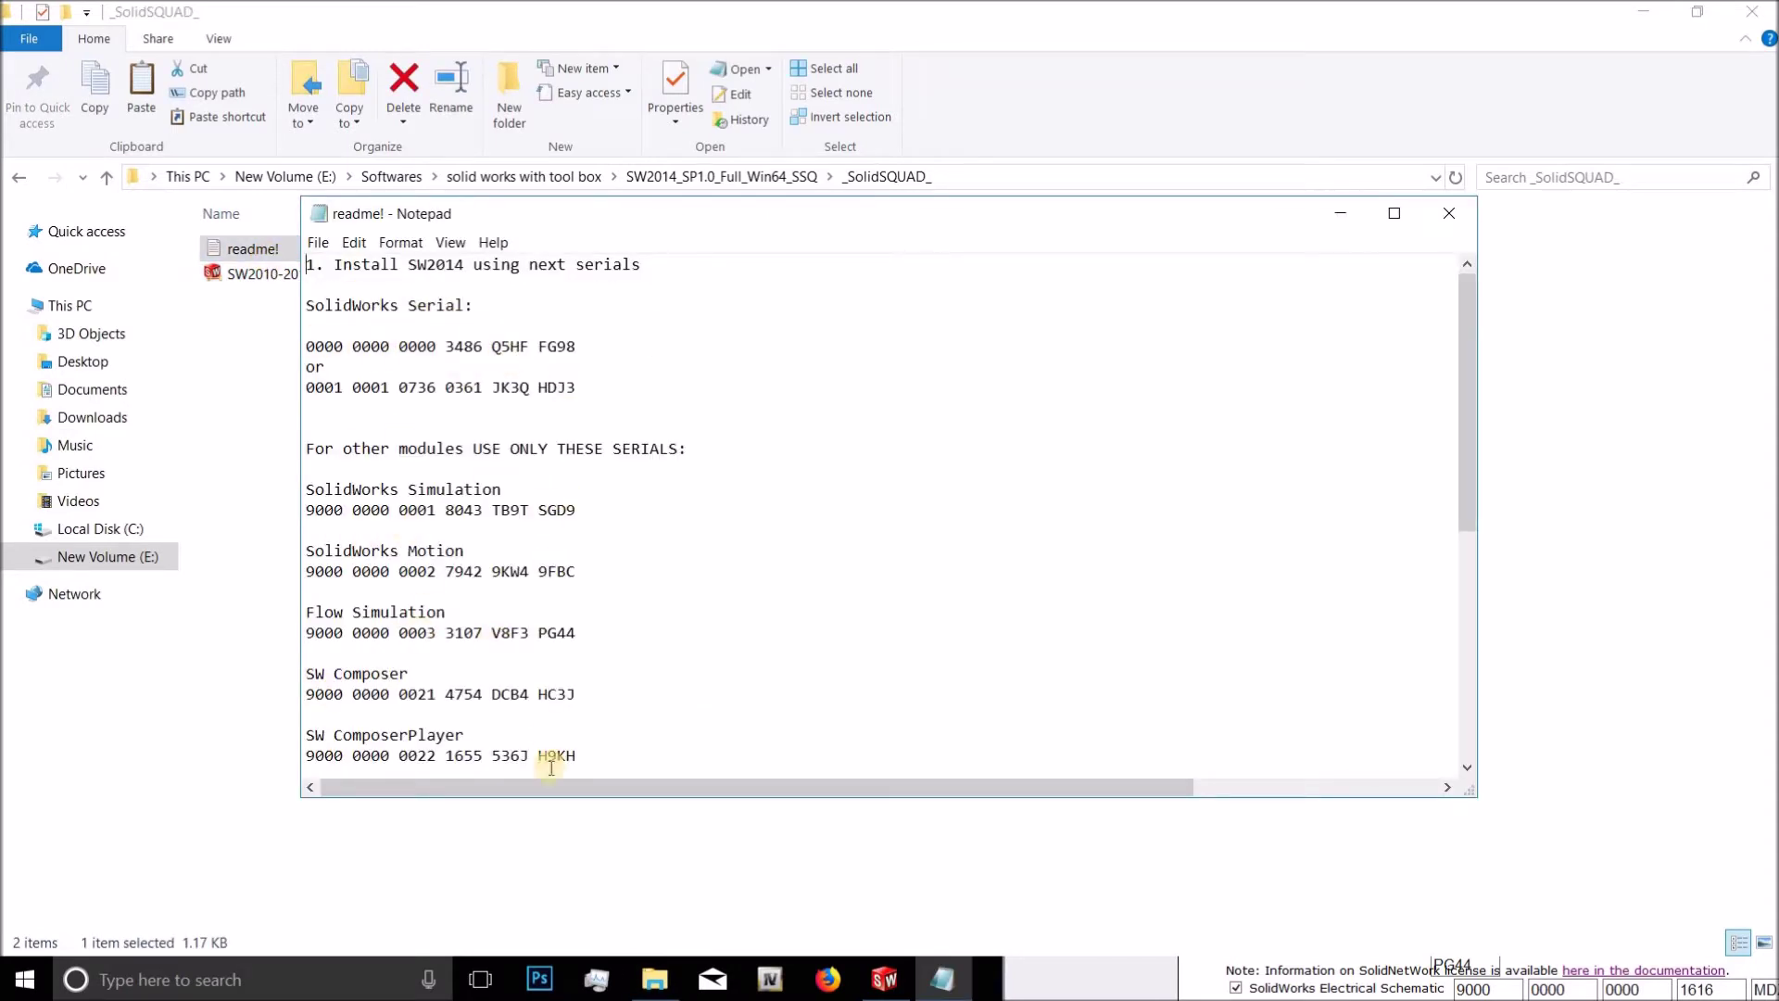
Bring up the installer beside the readme and highlight the main SolidWorks serial line in the readme.
left_click(899, 982)
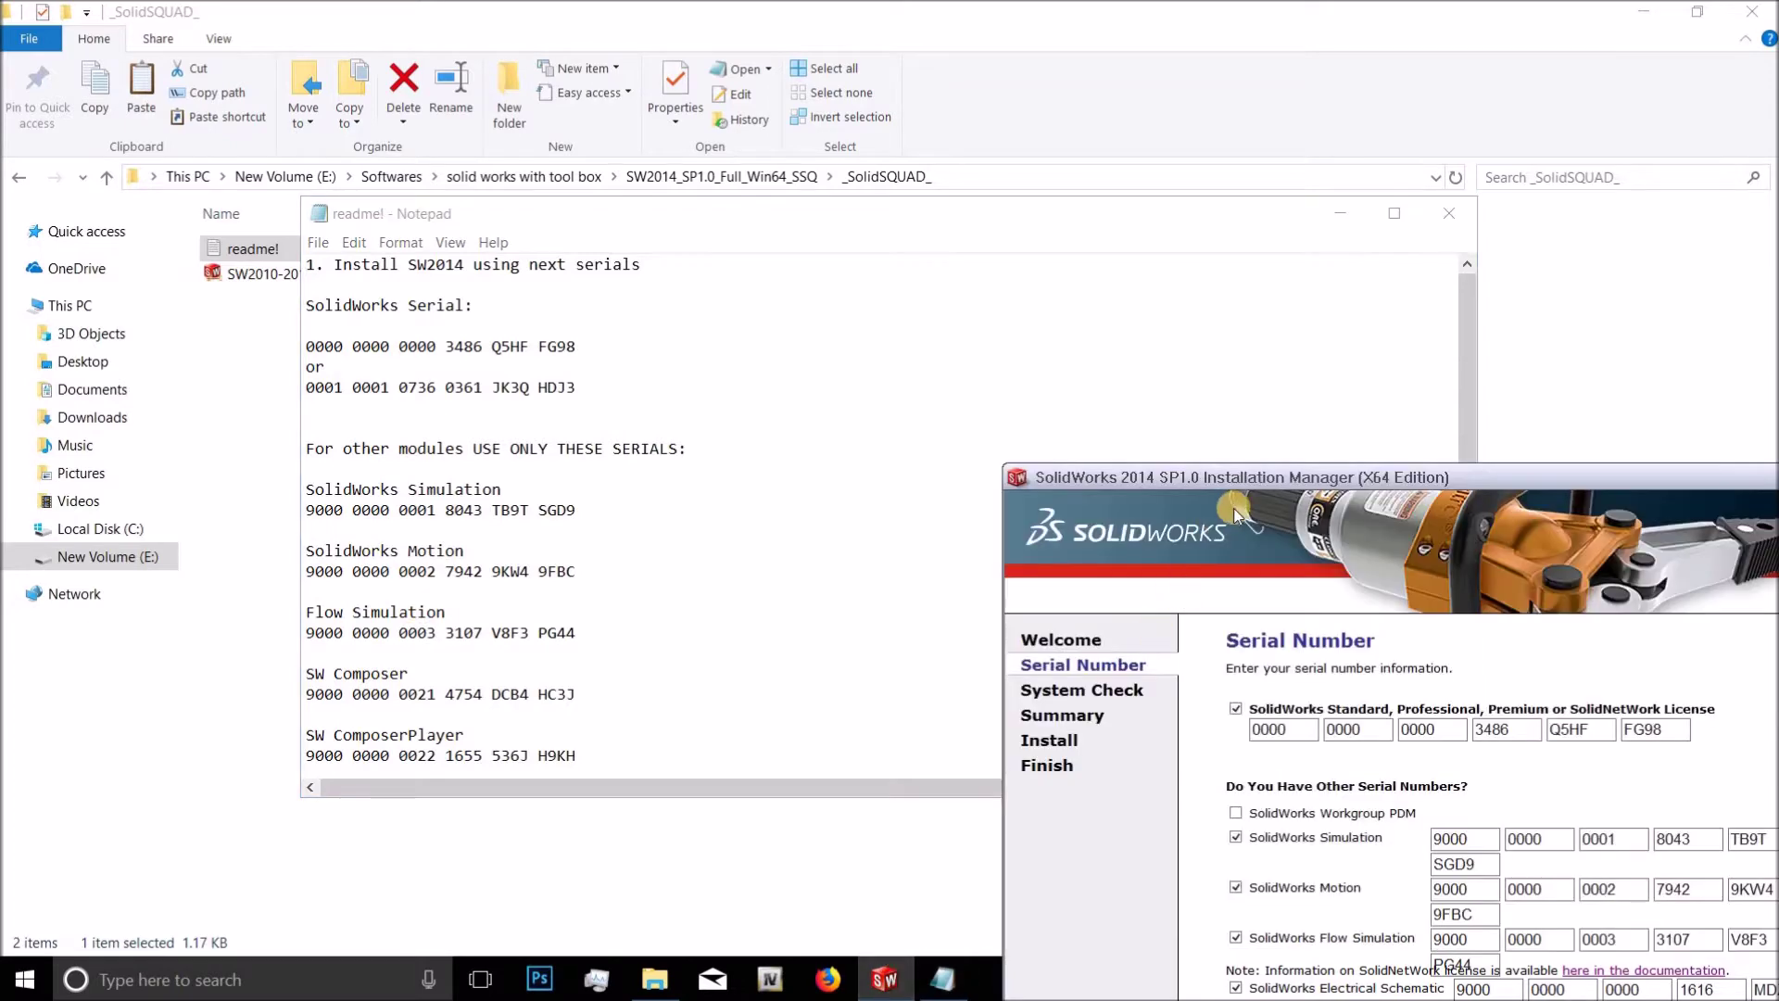
left_click_drag(1237, 480, 1065, 170)
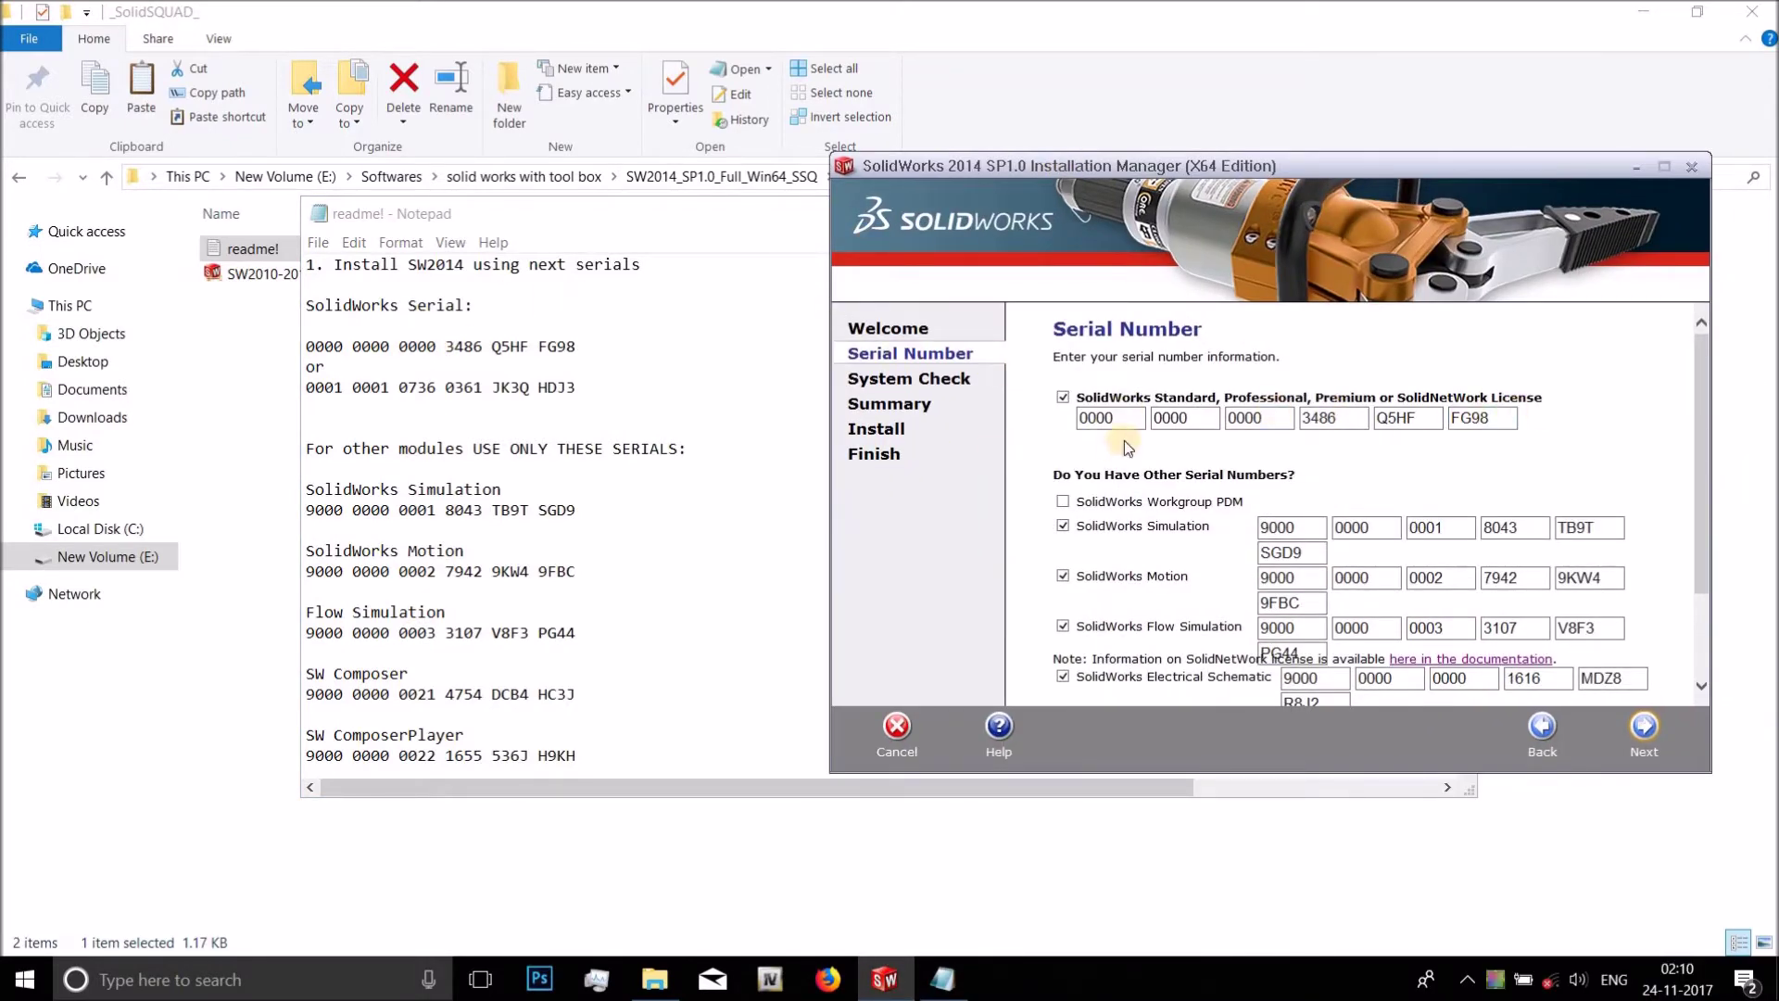
left_click_drag(632, 345, 304, 351)
left_click(1055, 151)
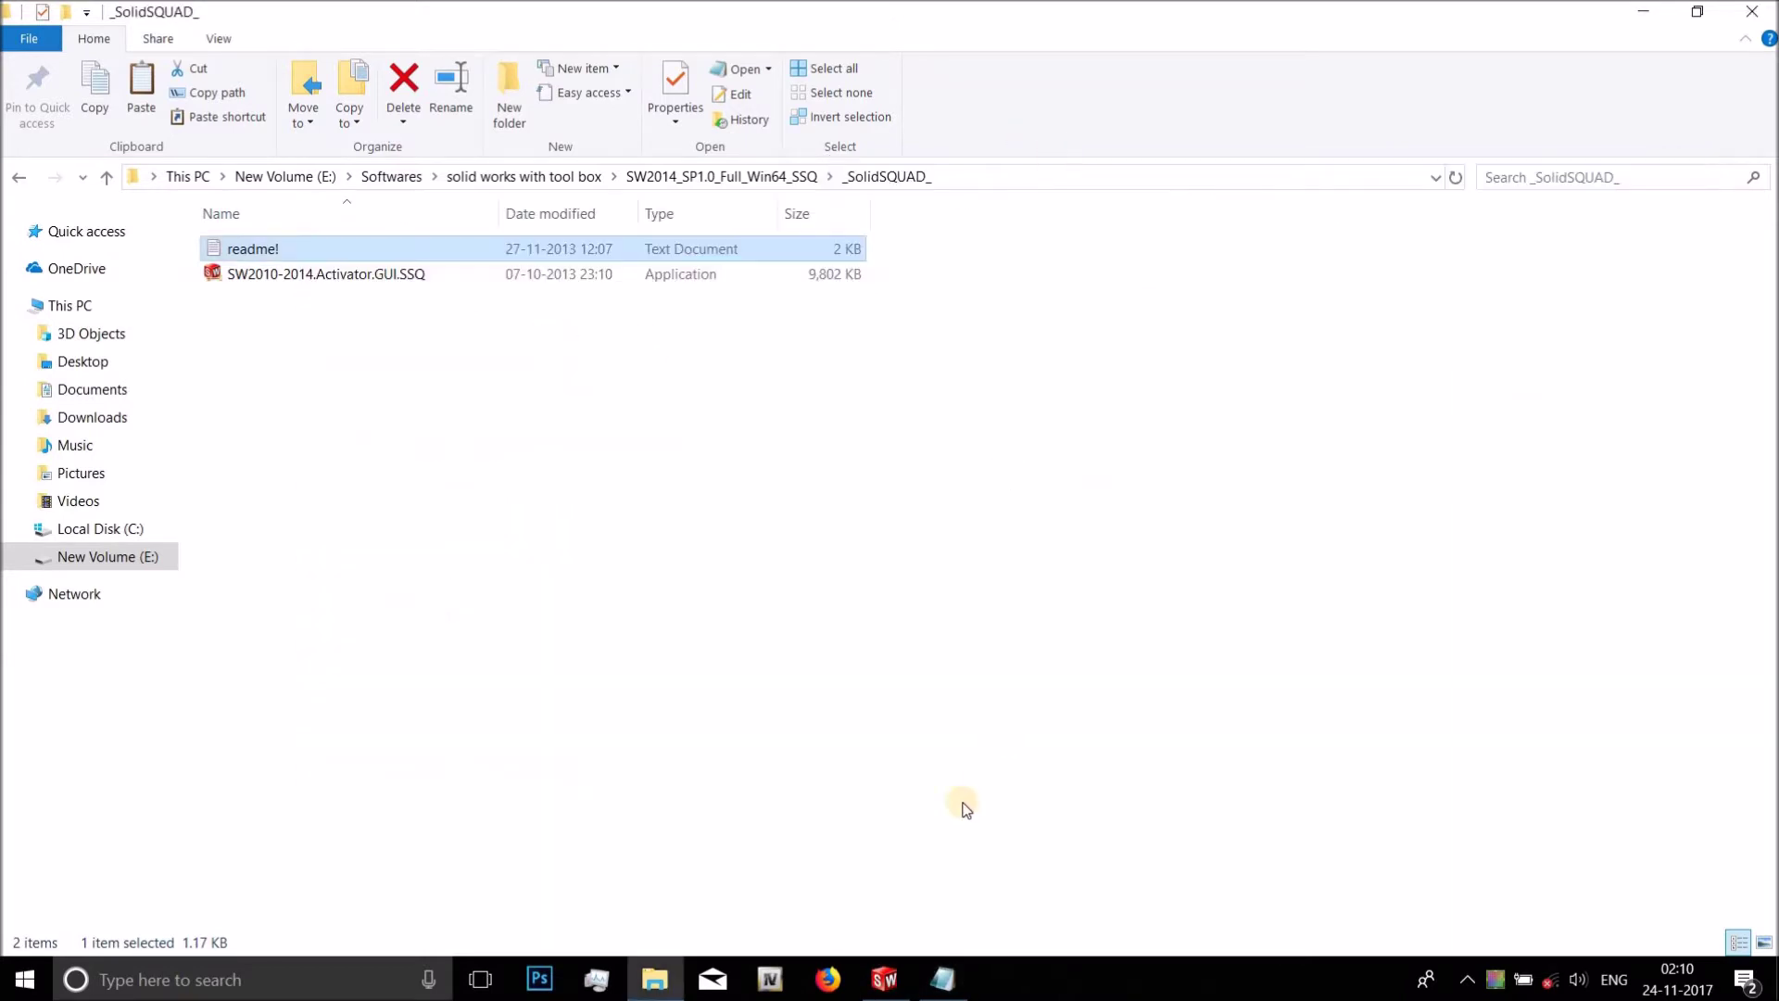
left_click(885, 979)
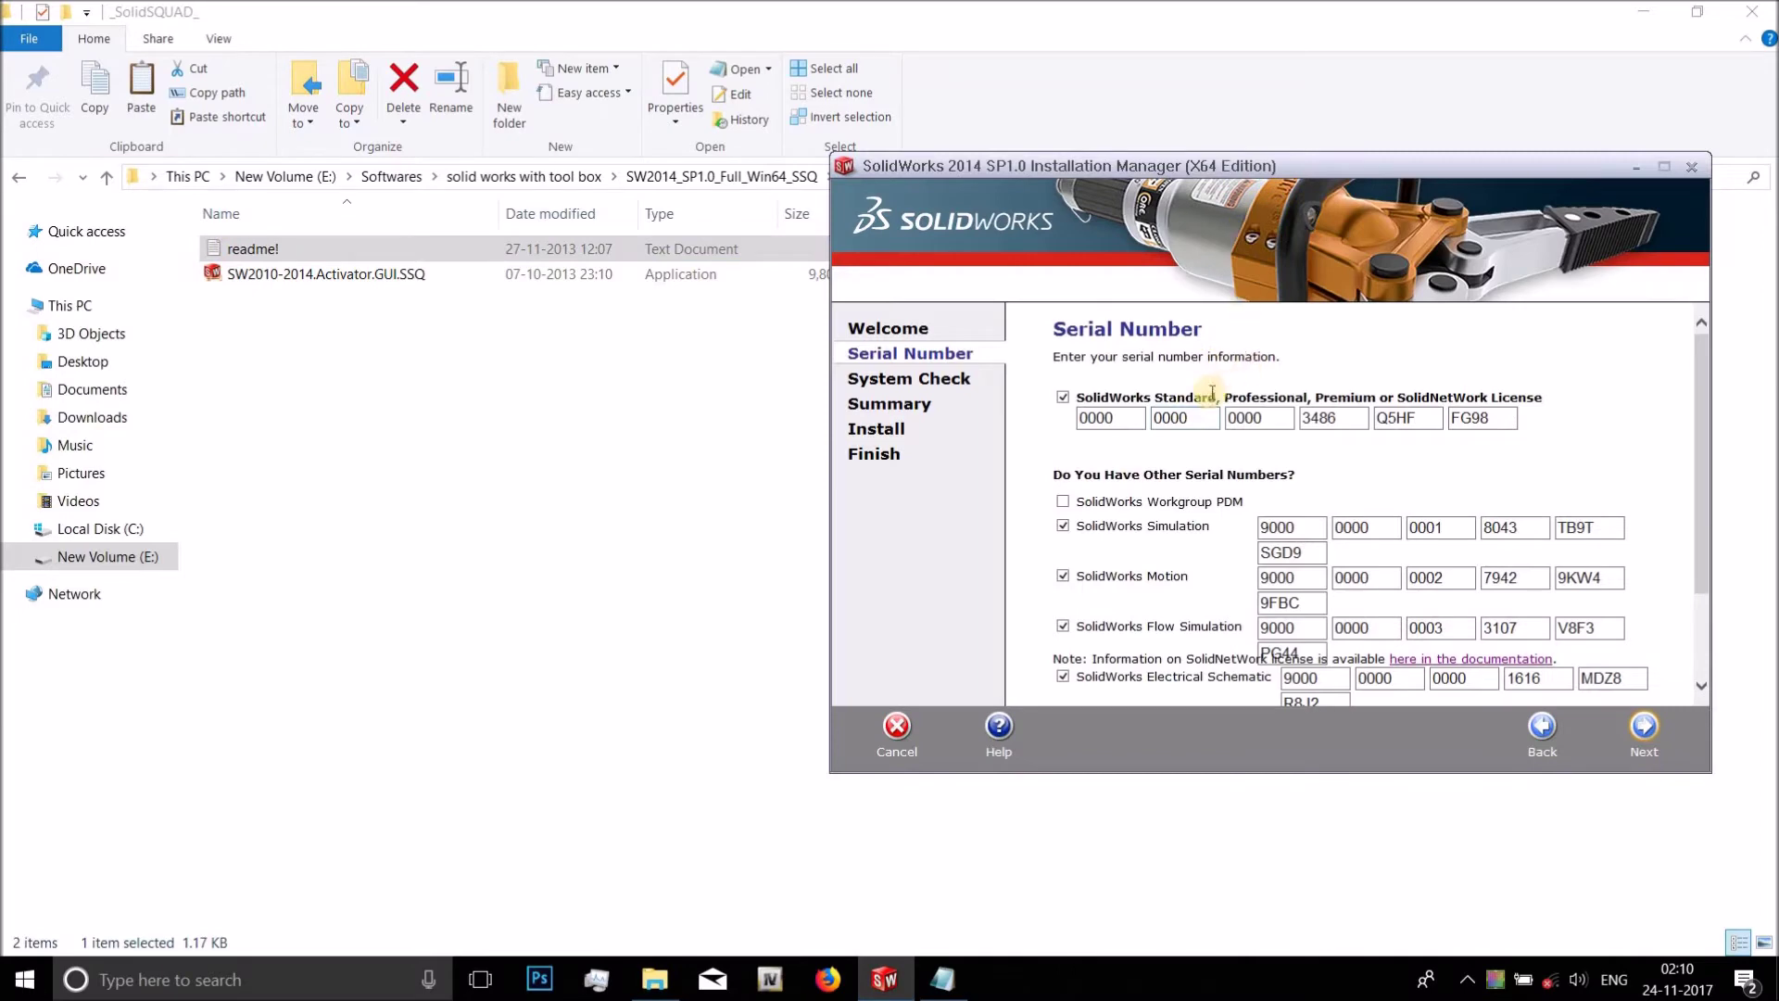
left_click(942, 979)
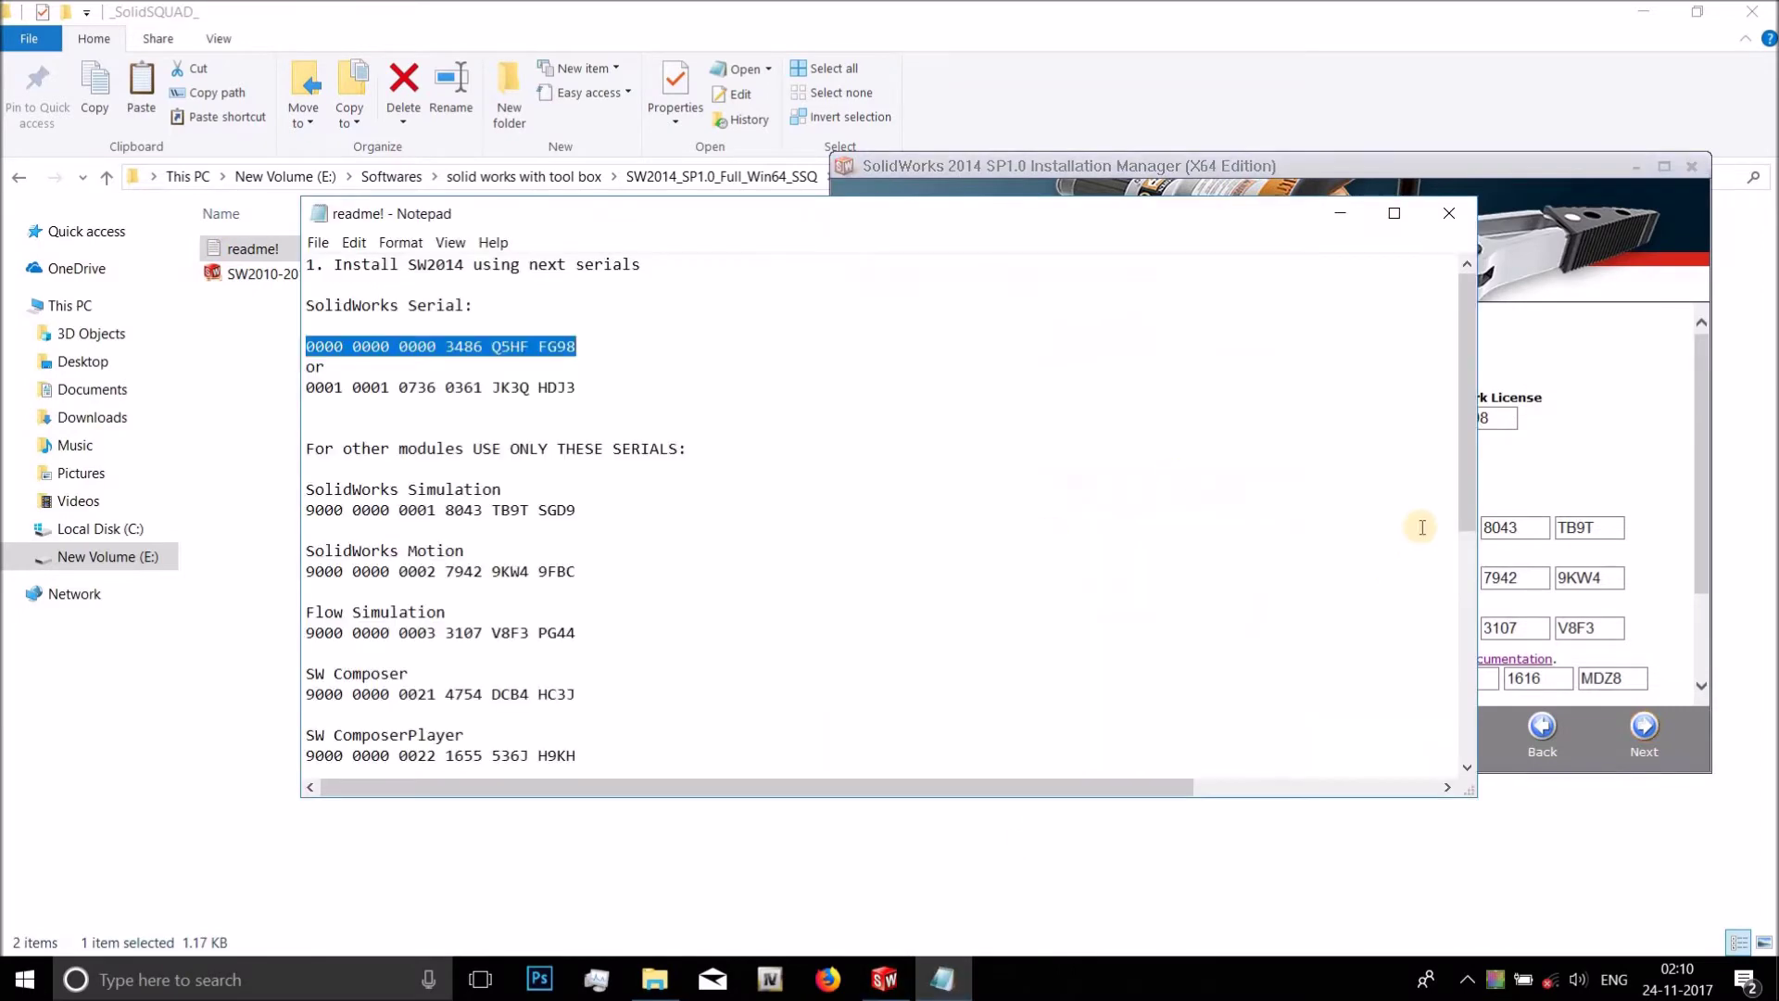
Minimize File Explorer and arrange the readme and the Installation Manager side by side on the desktop.
left_click_drag(1223, 219, 816, 192)
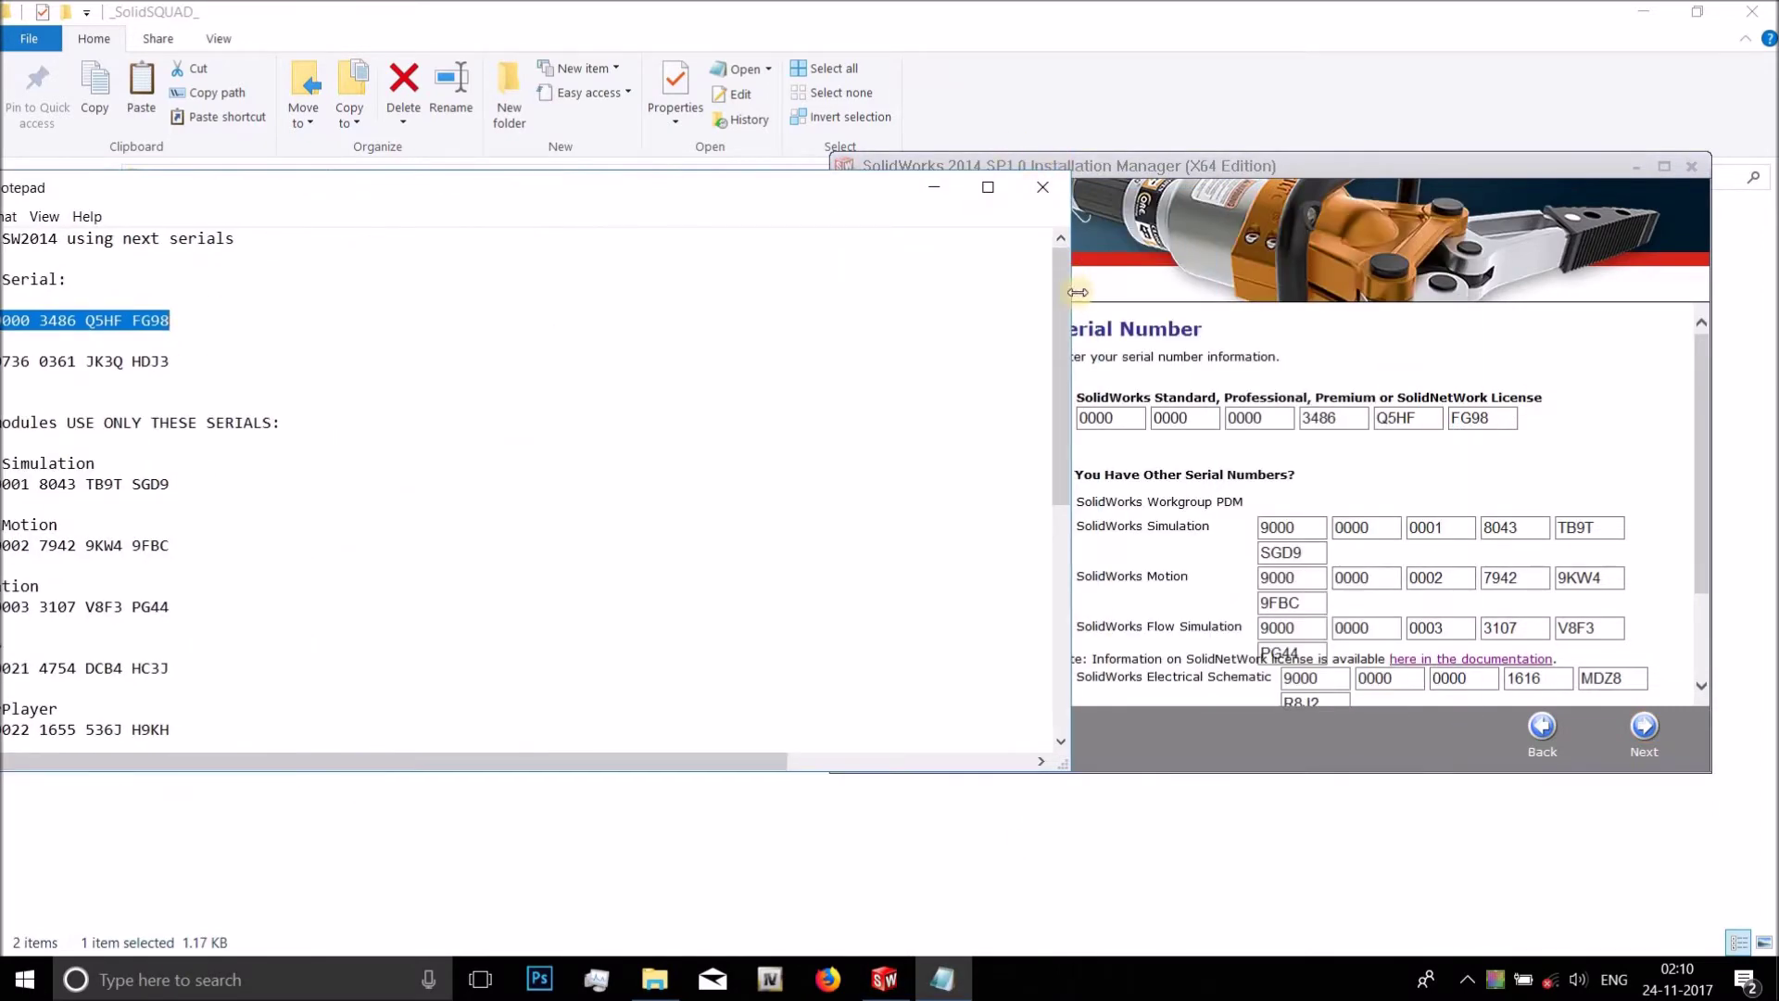
left_click_drag(1067, 613, 804, 593)
left_click(624, 130)
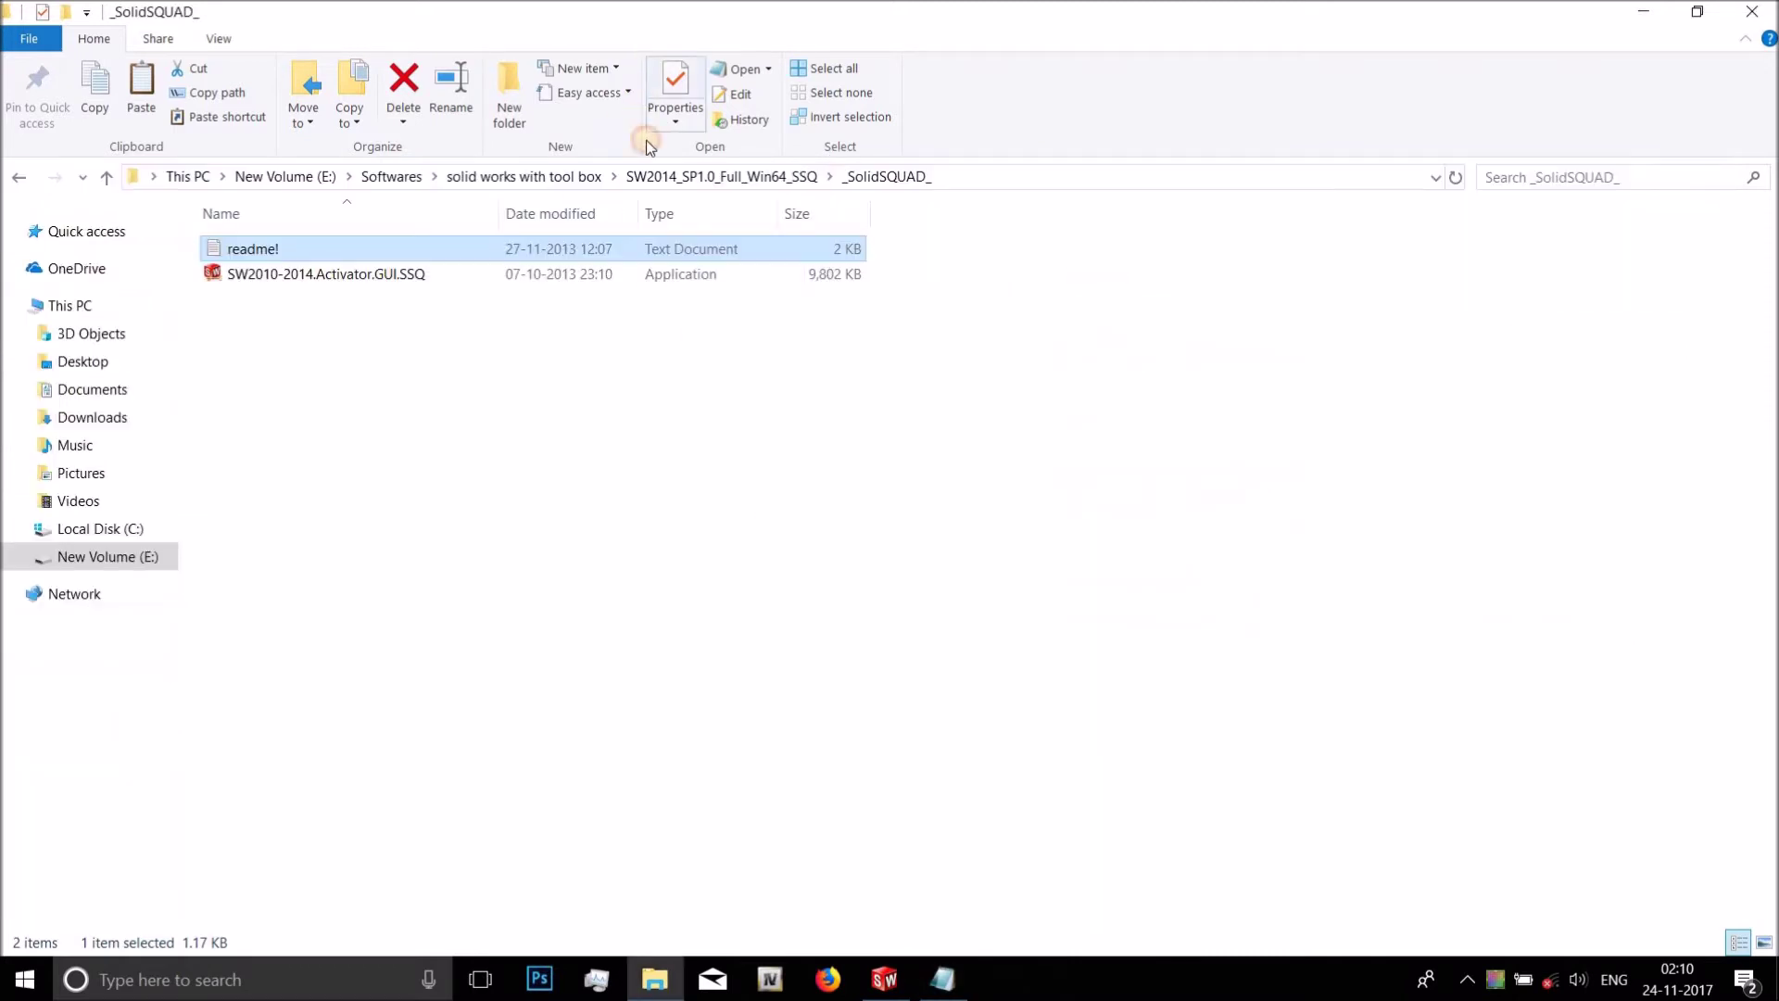
left_click(1643, 11)
left_click_drag(598, 194, 620, 131)
left_click_drag(330, 132, 532, 69)
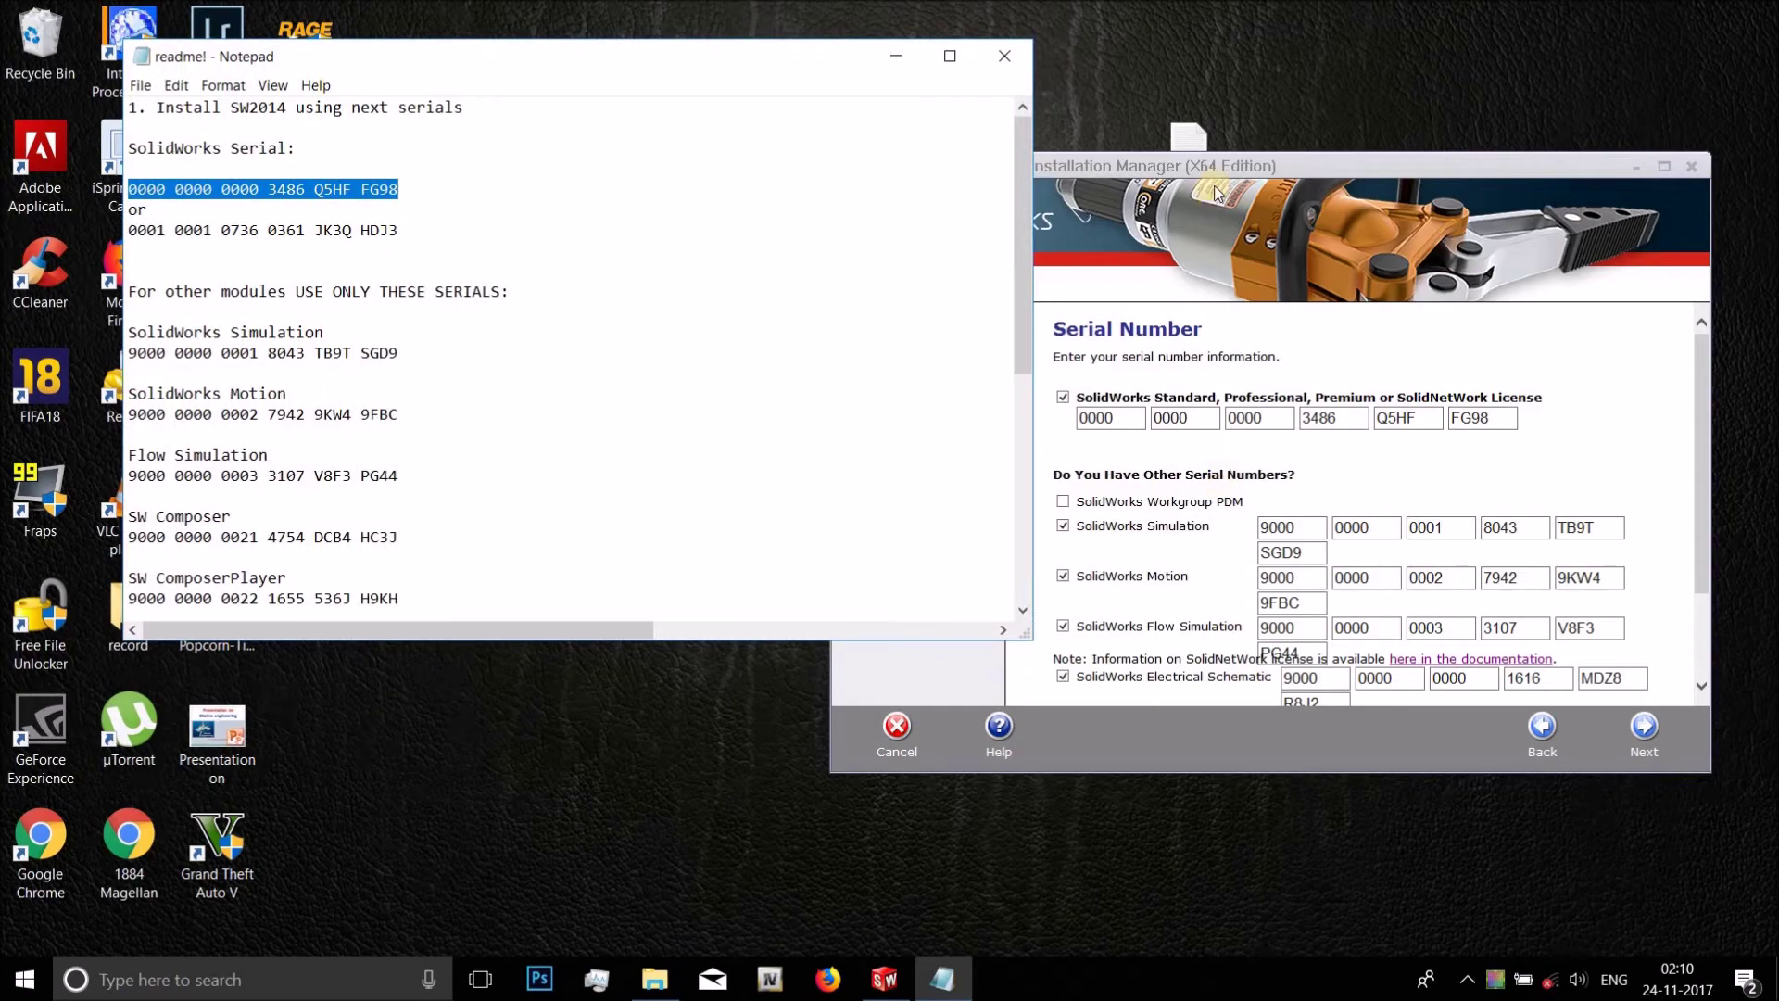
left_click_drag(1110, 163, 986, 127)
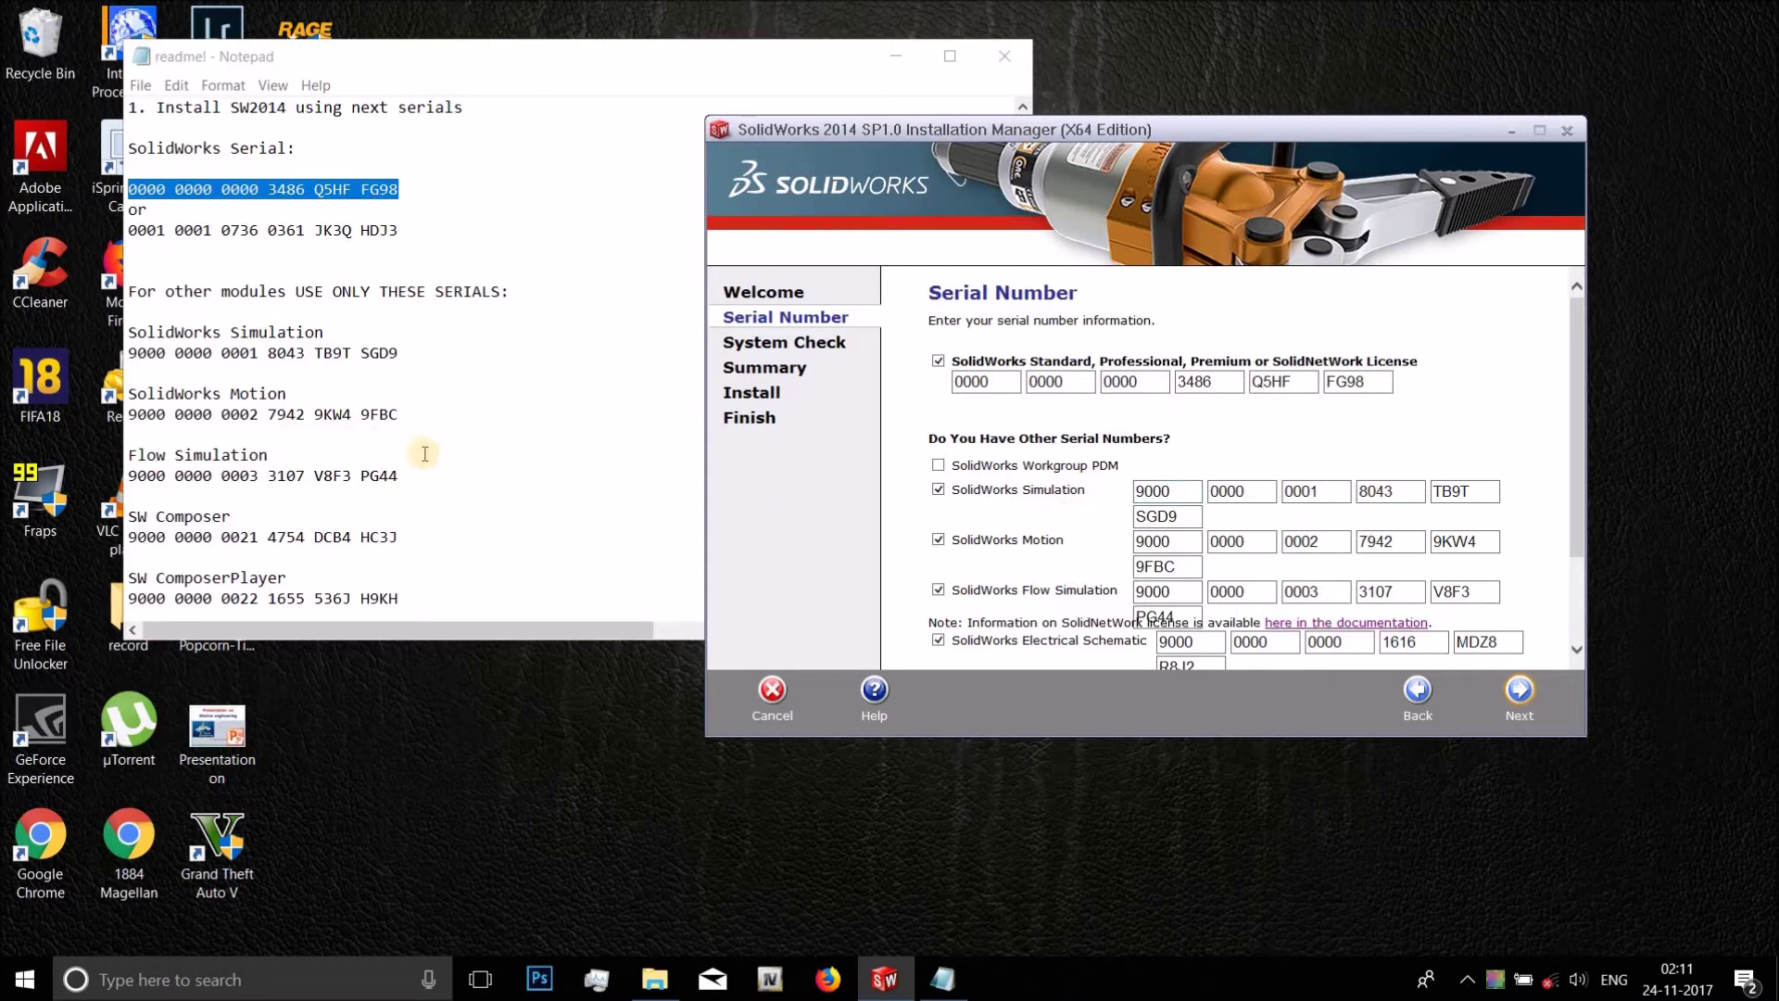
Compare the module serials listed in the readme with those on the installer's serial number page and read the remaining readme instructions.
scroll(1149, 519, "down", 3)
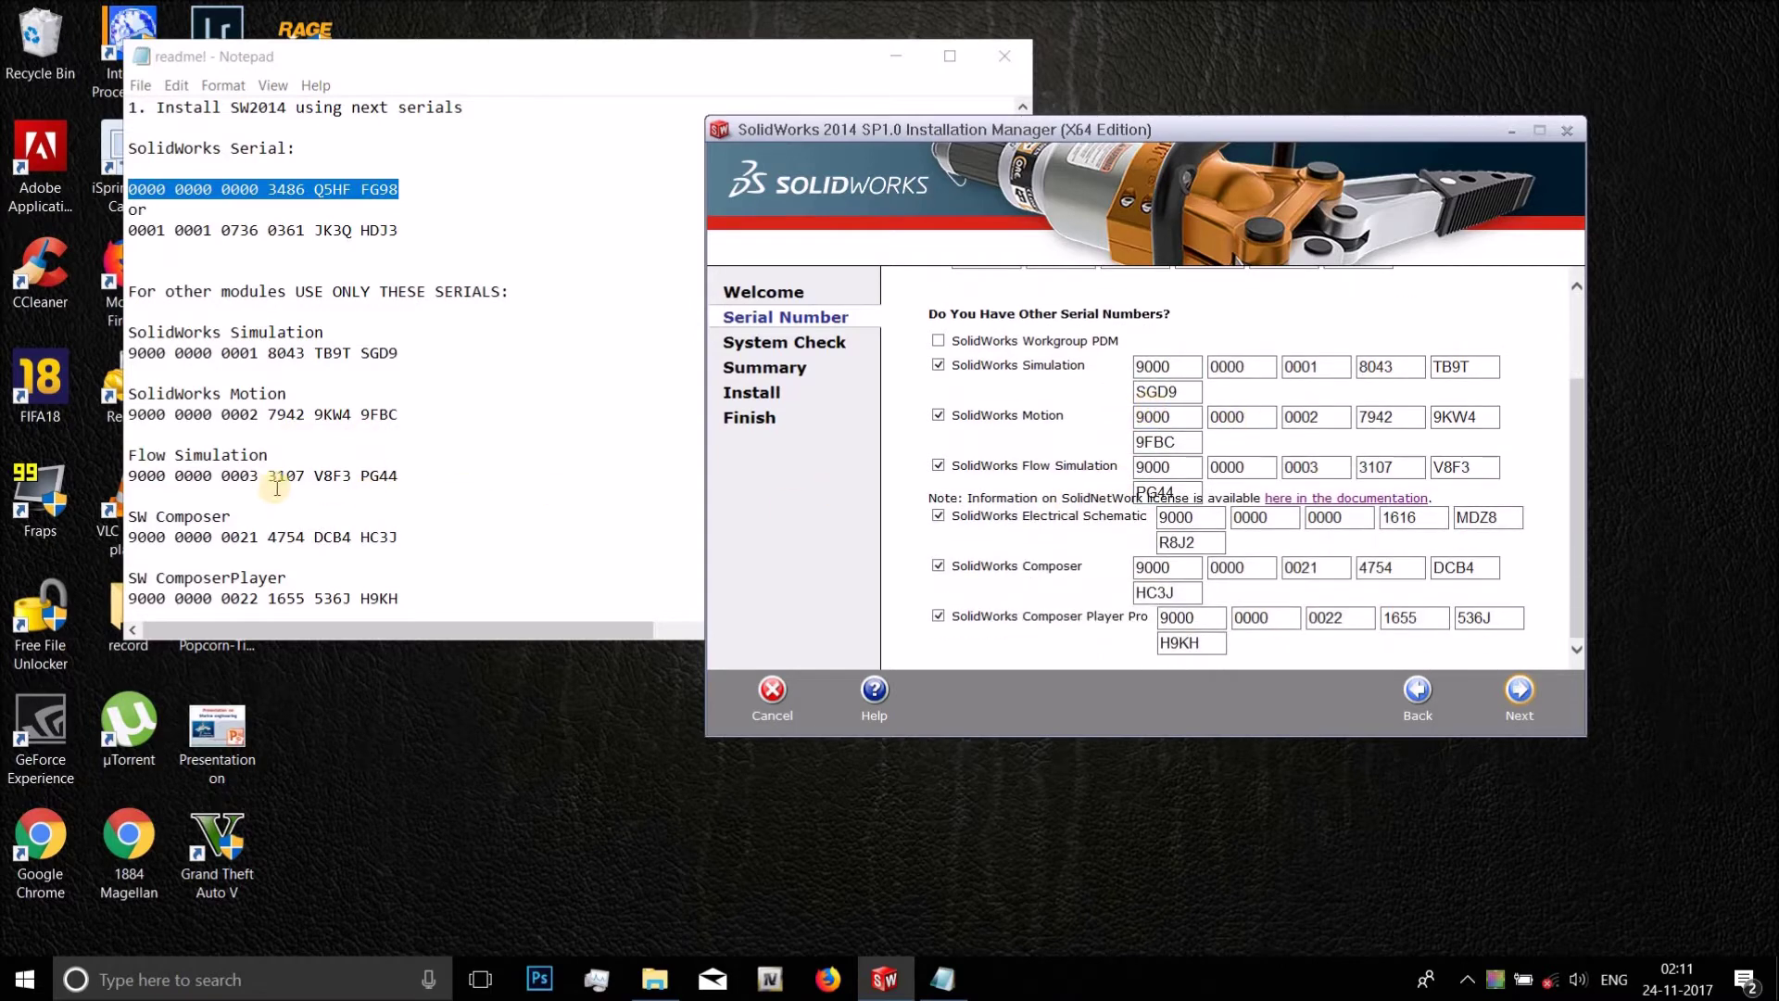
scroll(276, 486, "down", 2)
scroll(315, 519, "down", 1)
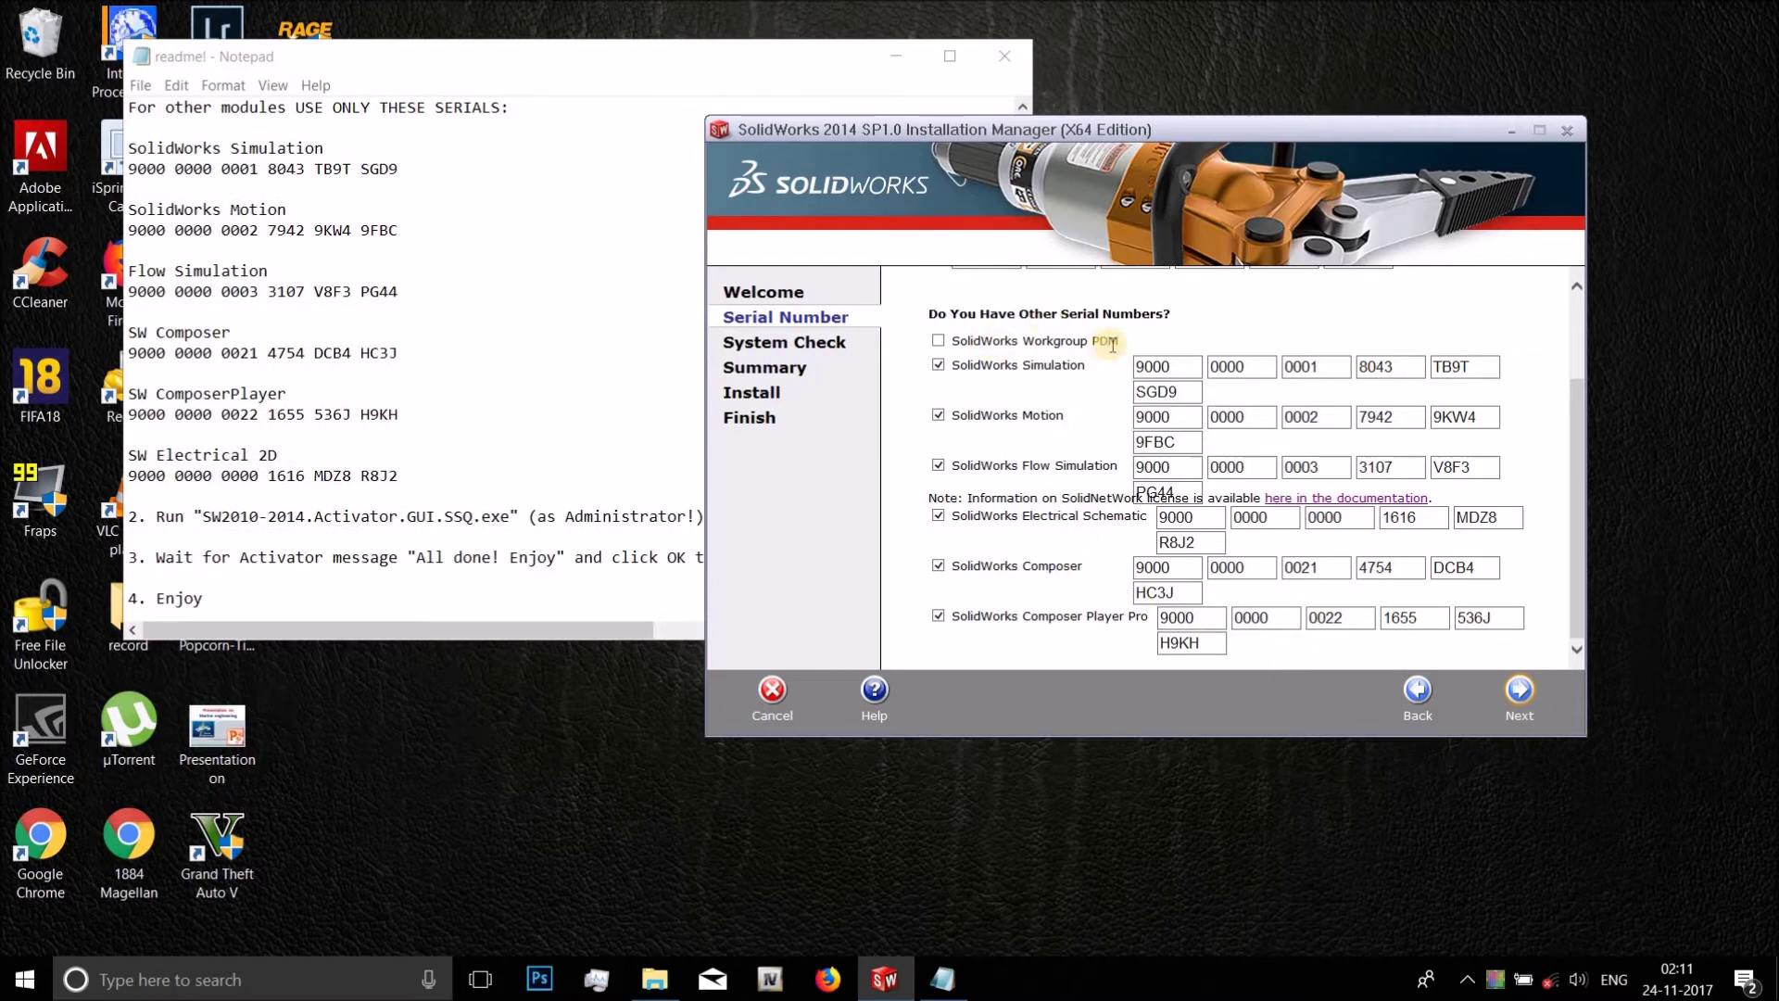
scroll(581, 528, "down", 2)
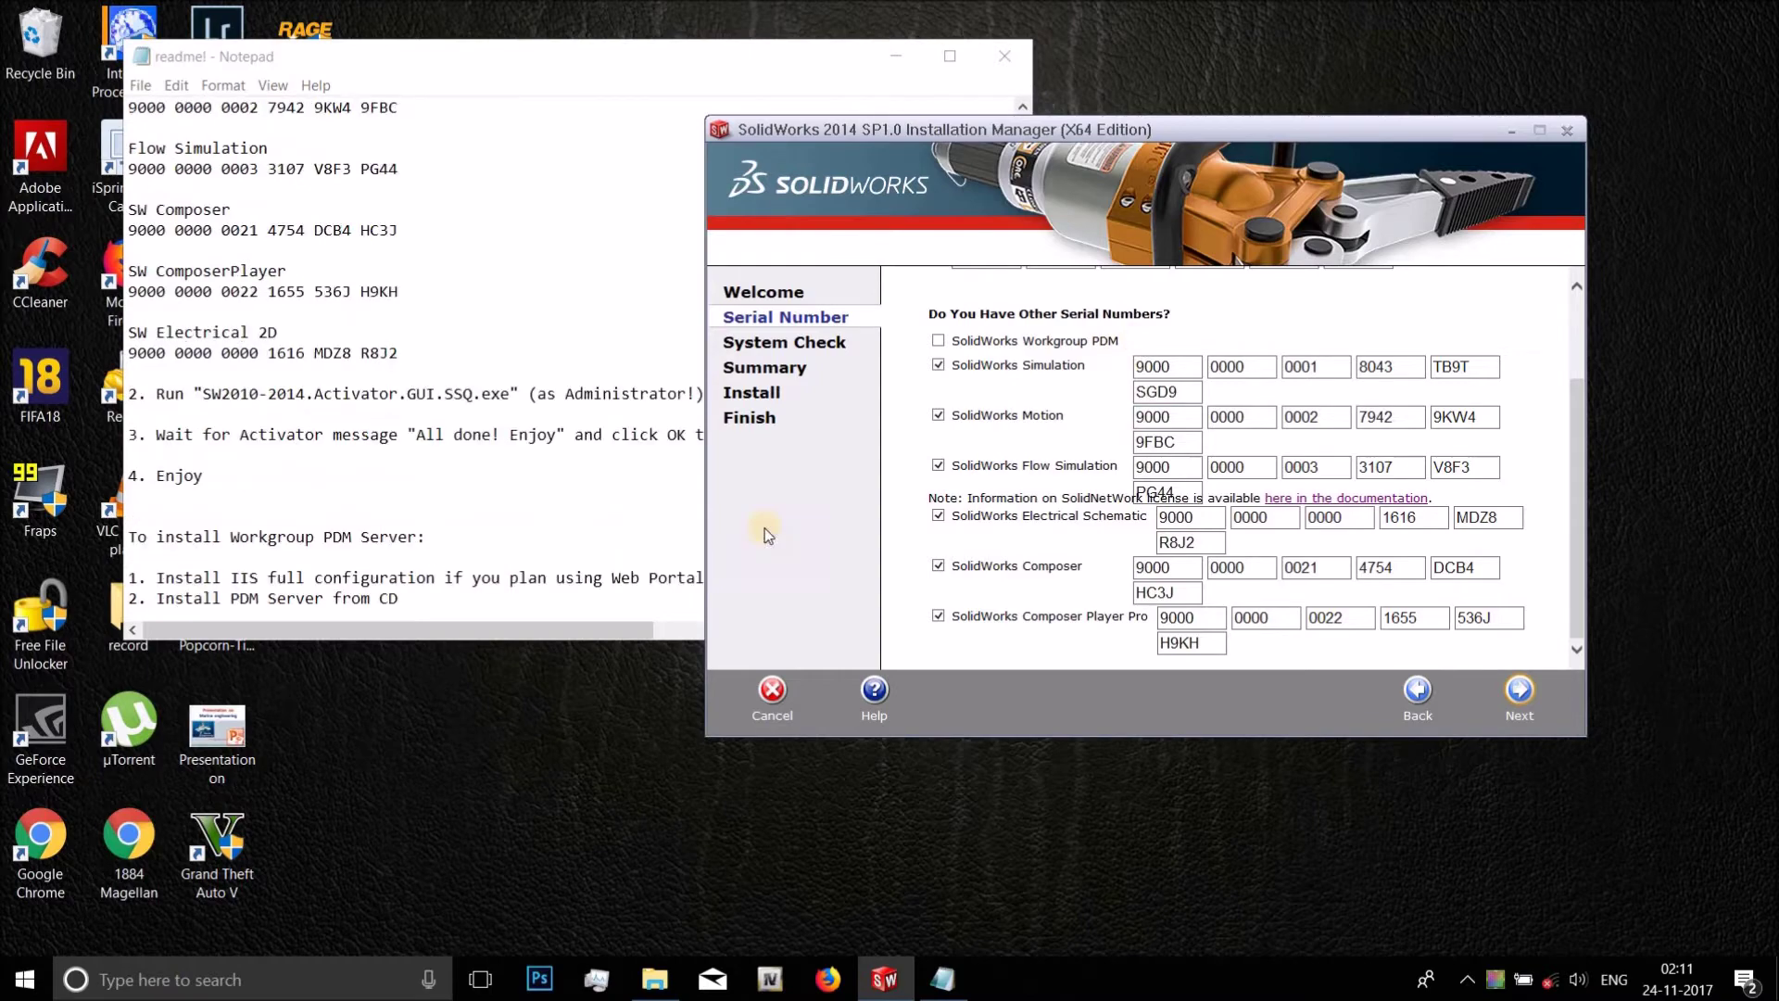
scroll(464, 547, "down", 2)
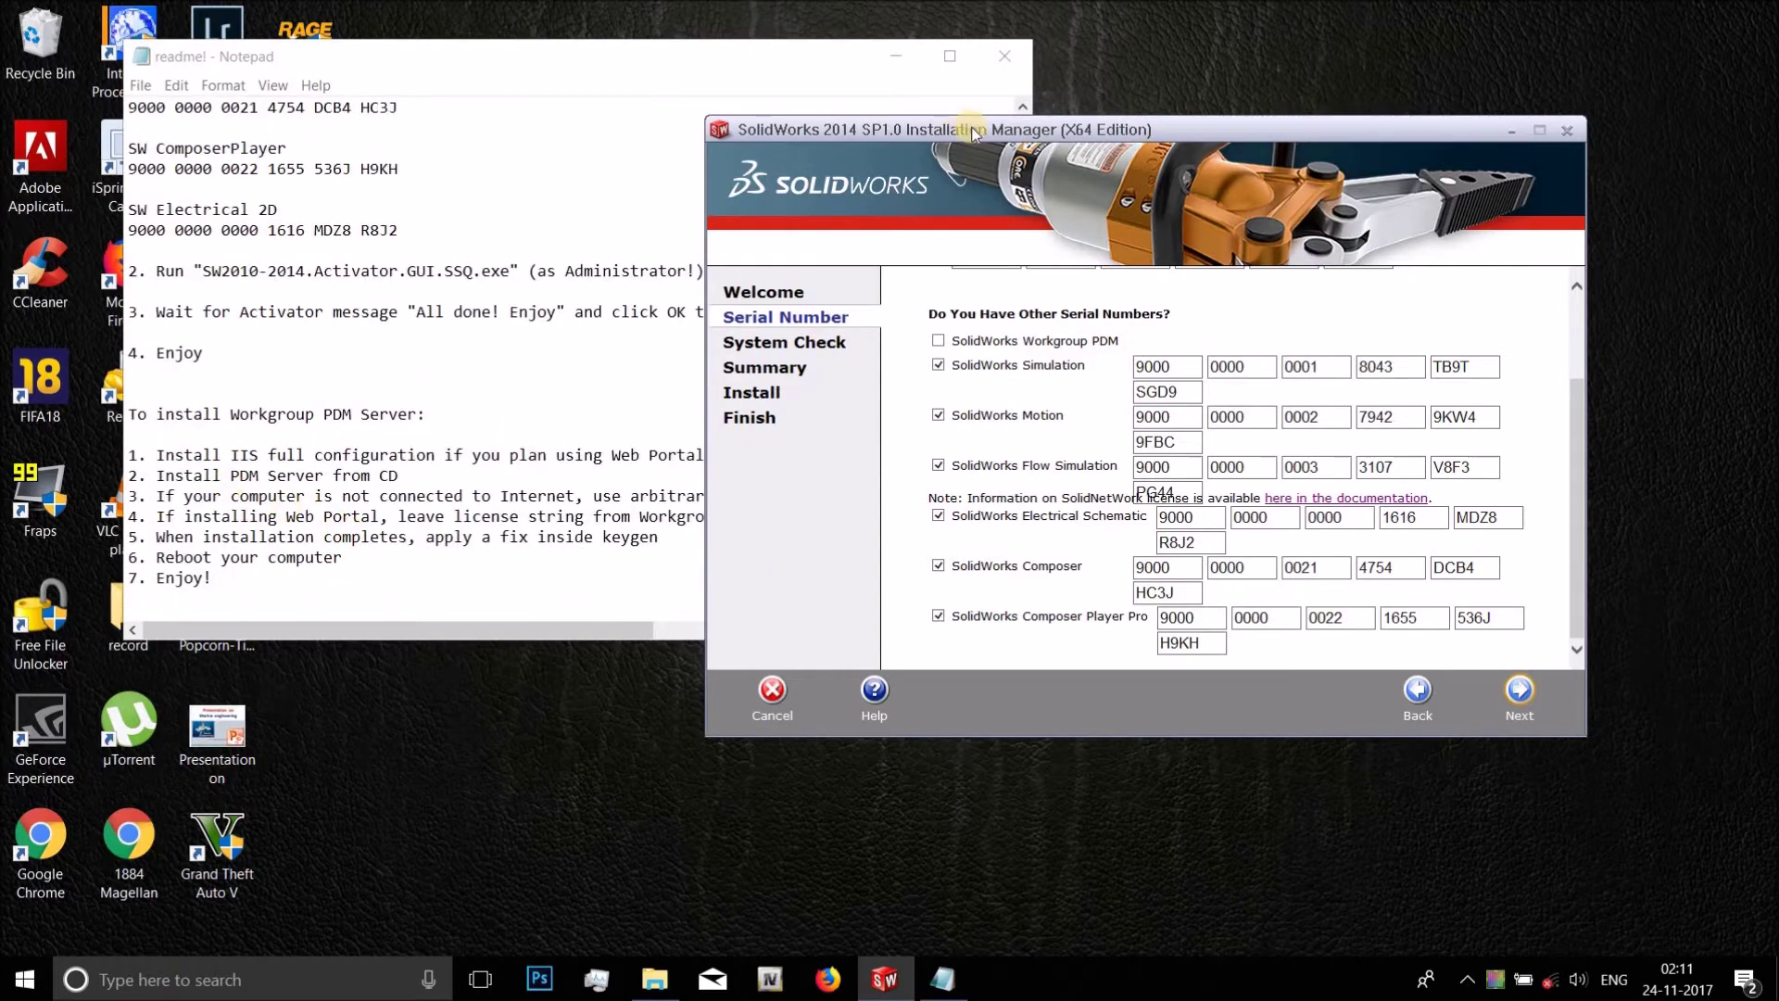
left_click_drag(1209, 129, 1444, 124)
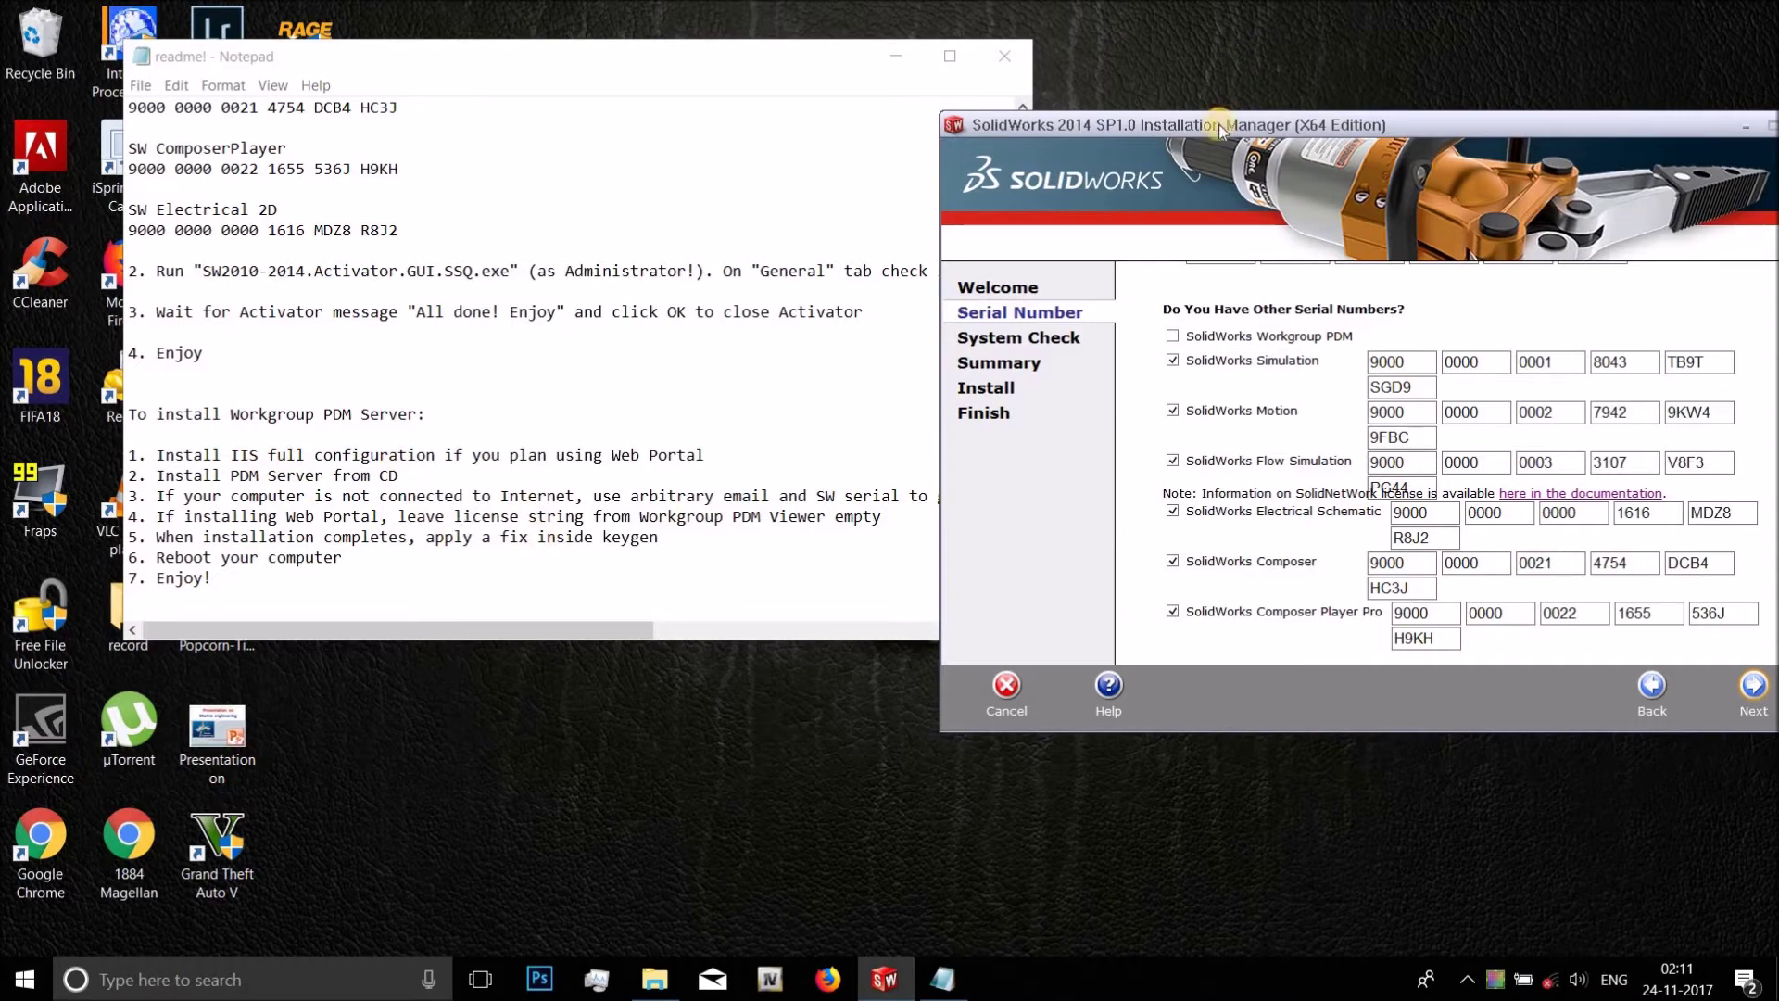
left_click_drag(1219, 130, 774, 135)
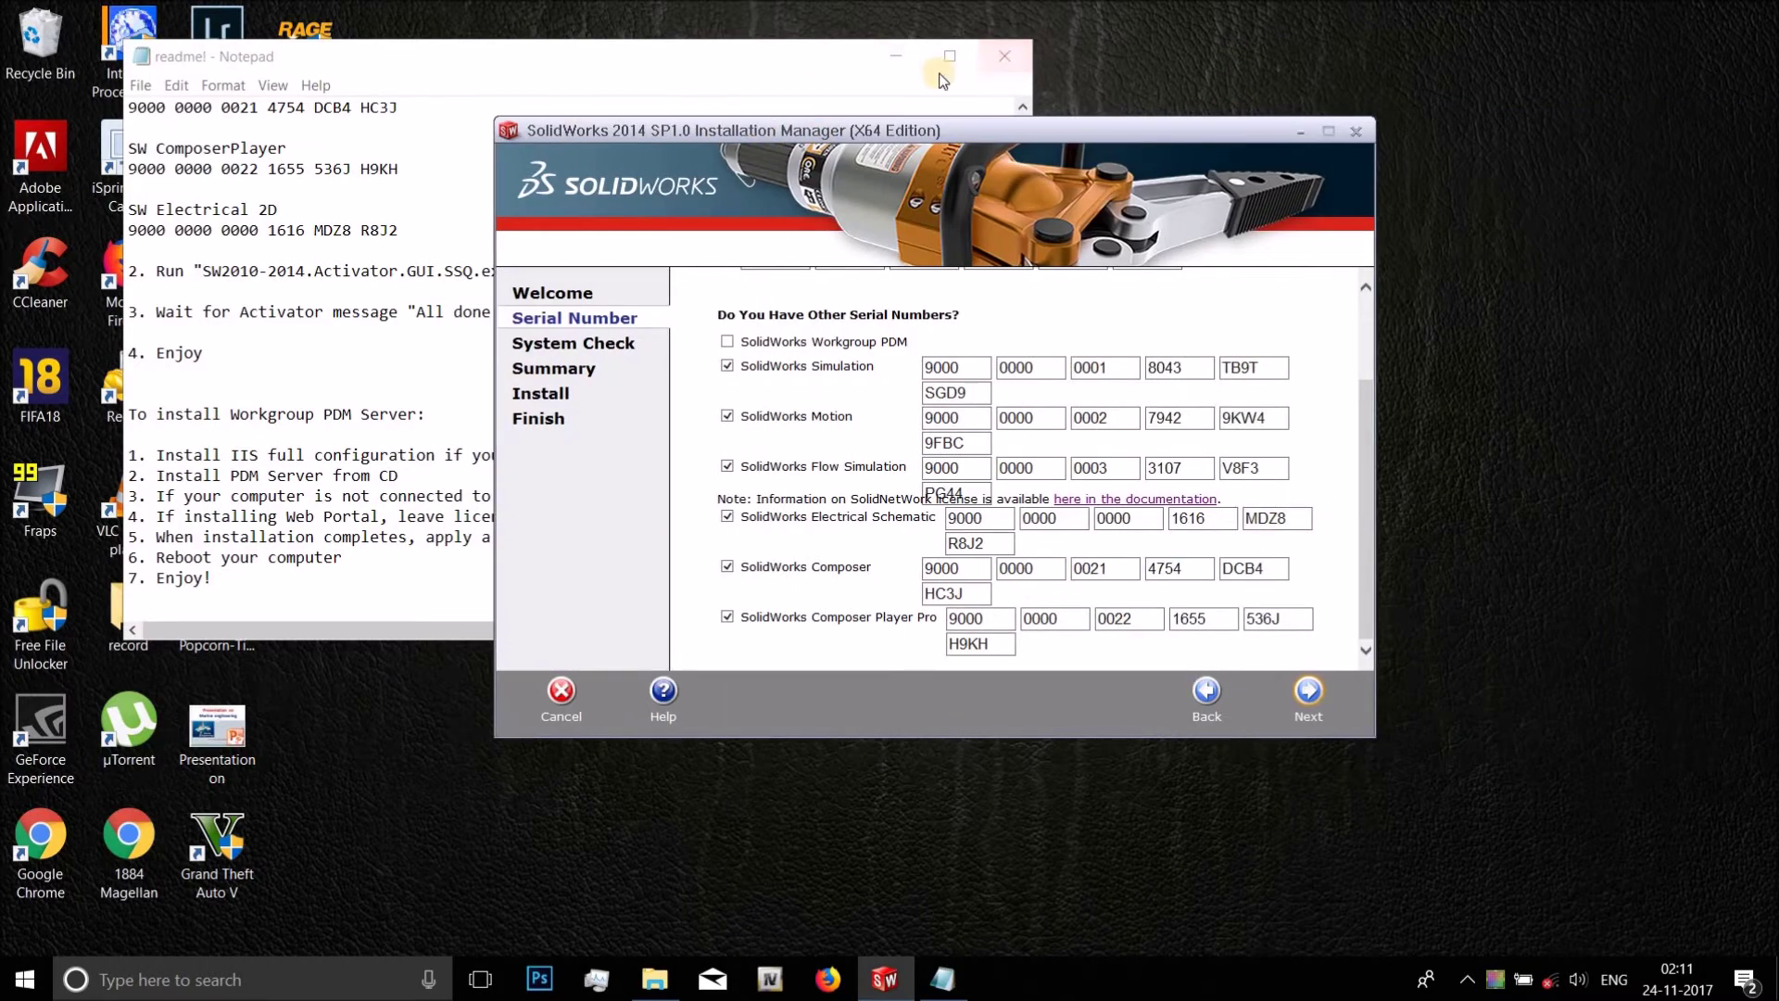
Close the readme, check the _SolidSQUAD_ folder in File Explorer, and return to the SW2014_SP1.0_Full_Win64_SSQ folder.
left_click(1000, 57)
left_click(654, 978)
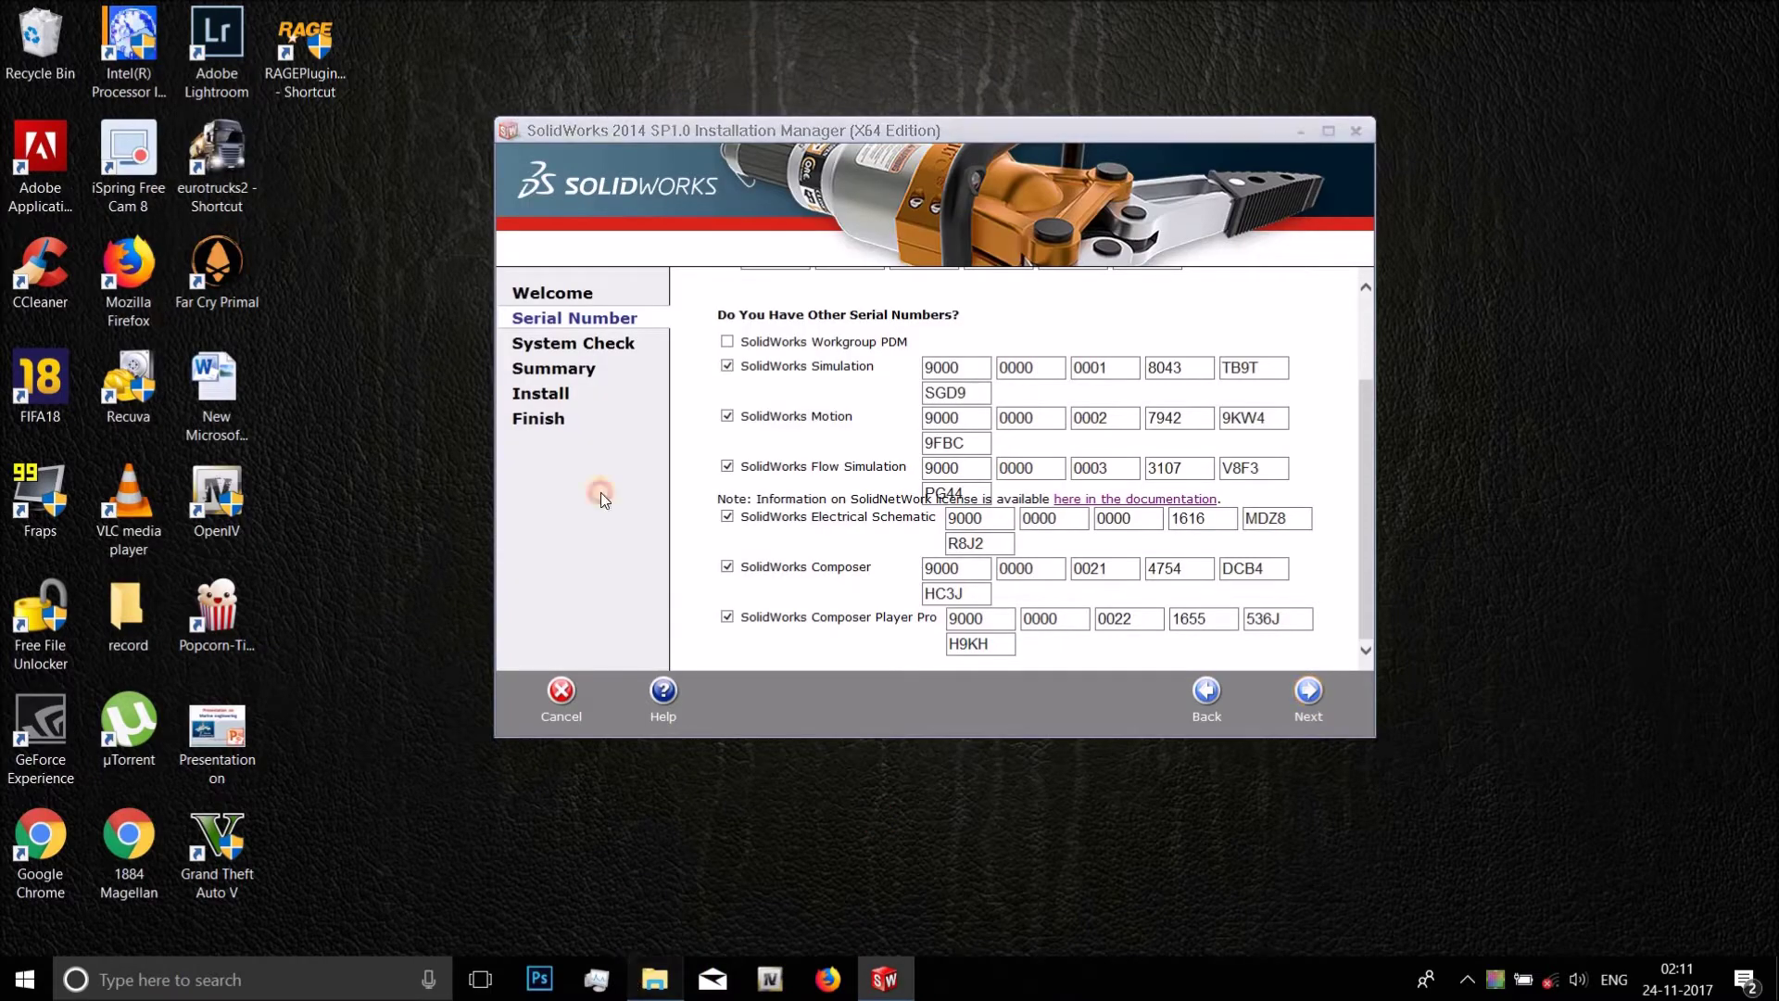
left_click(19, 176)
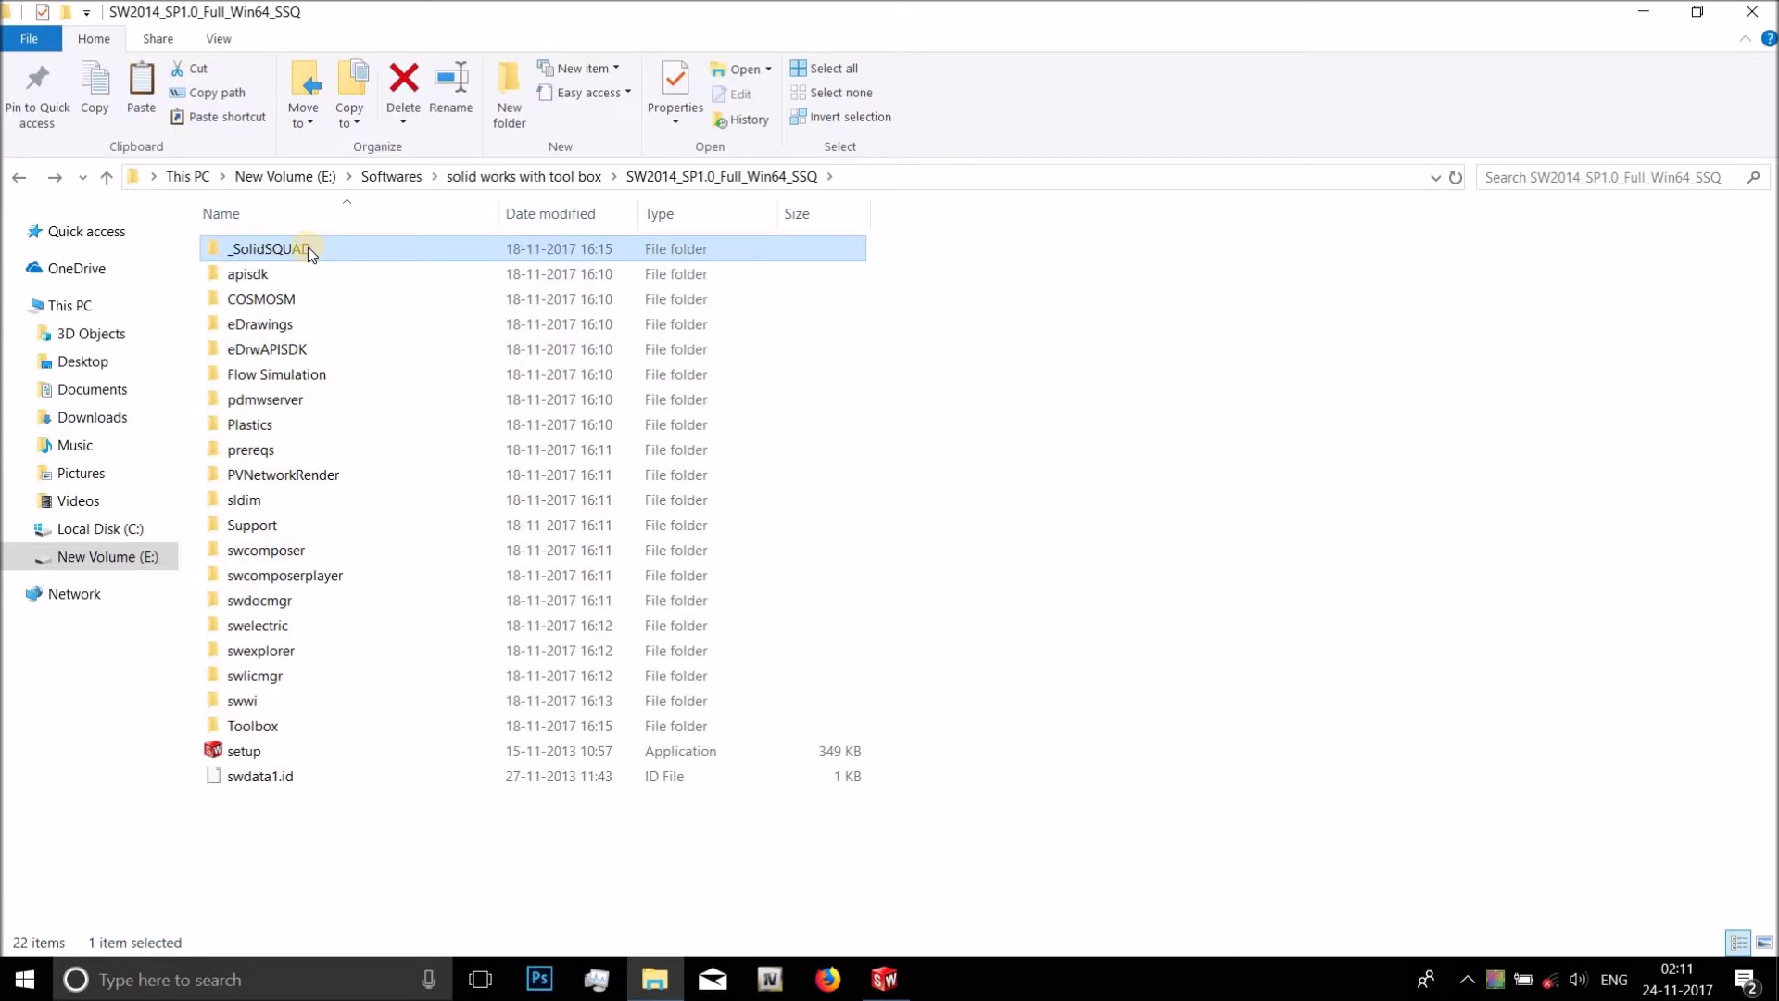
double_click(307, 247)
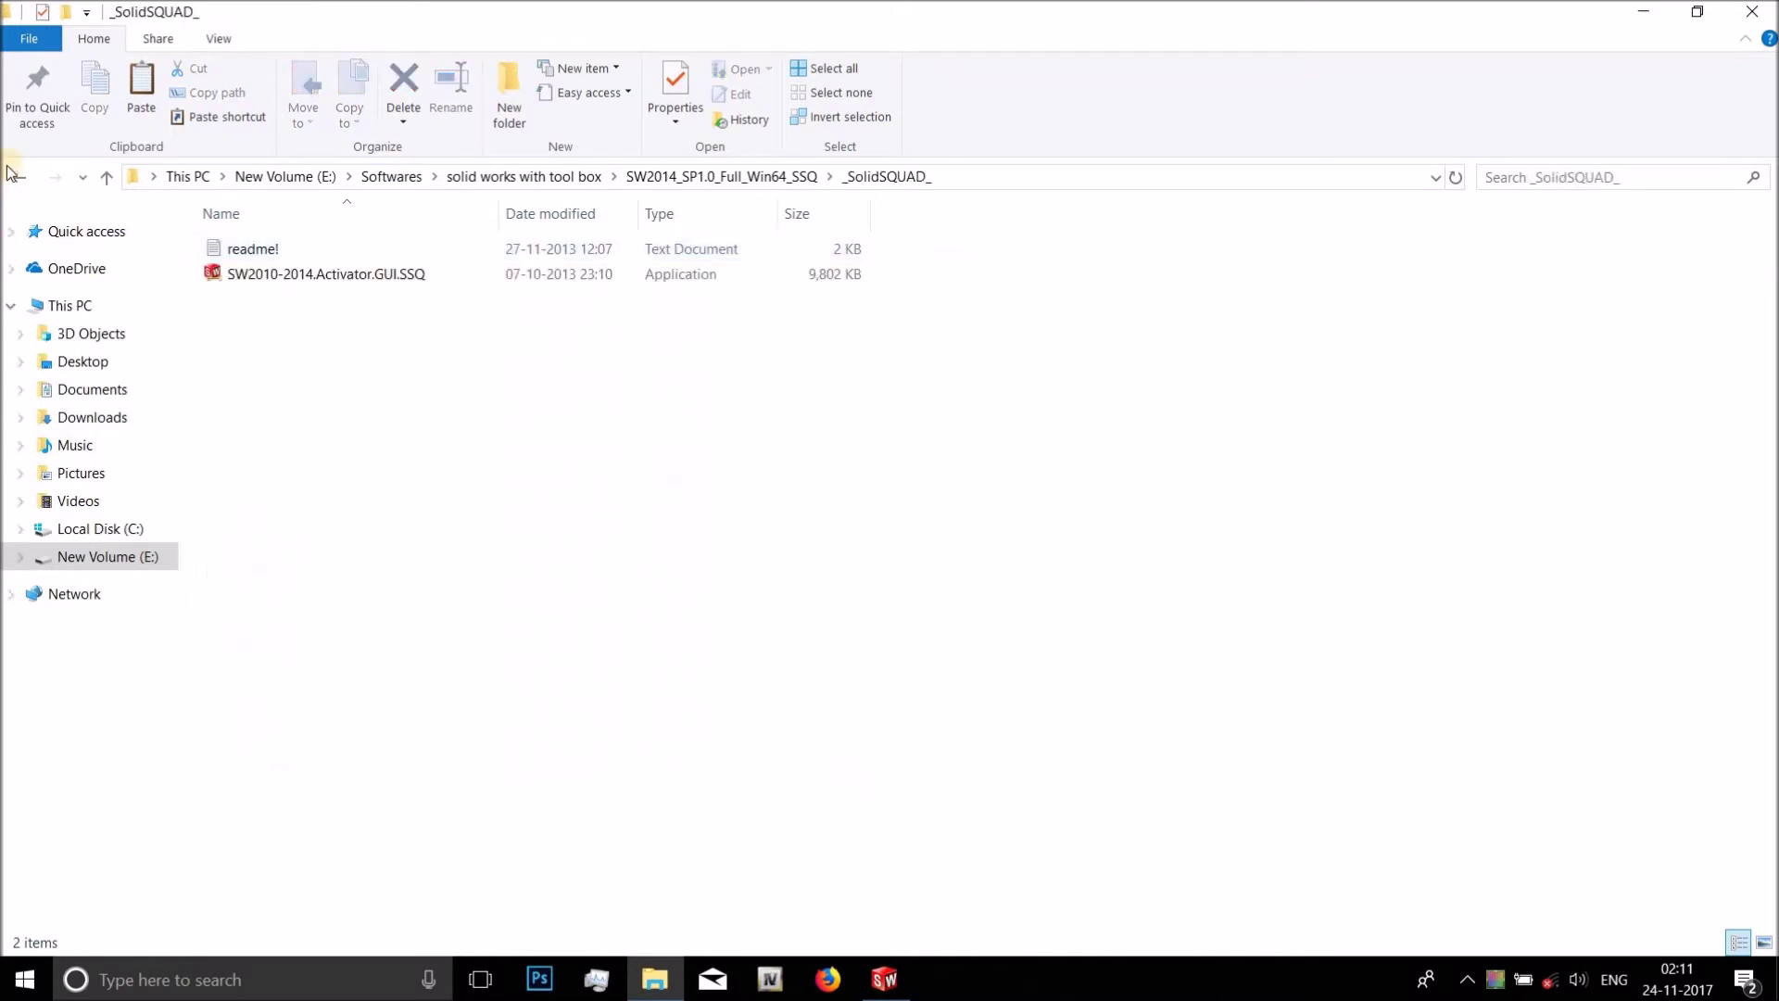
key("alt+Left")
Continue past the installer's serial number page without connecting to the SolidWorks server.
left_click(888, 979)
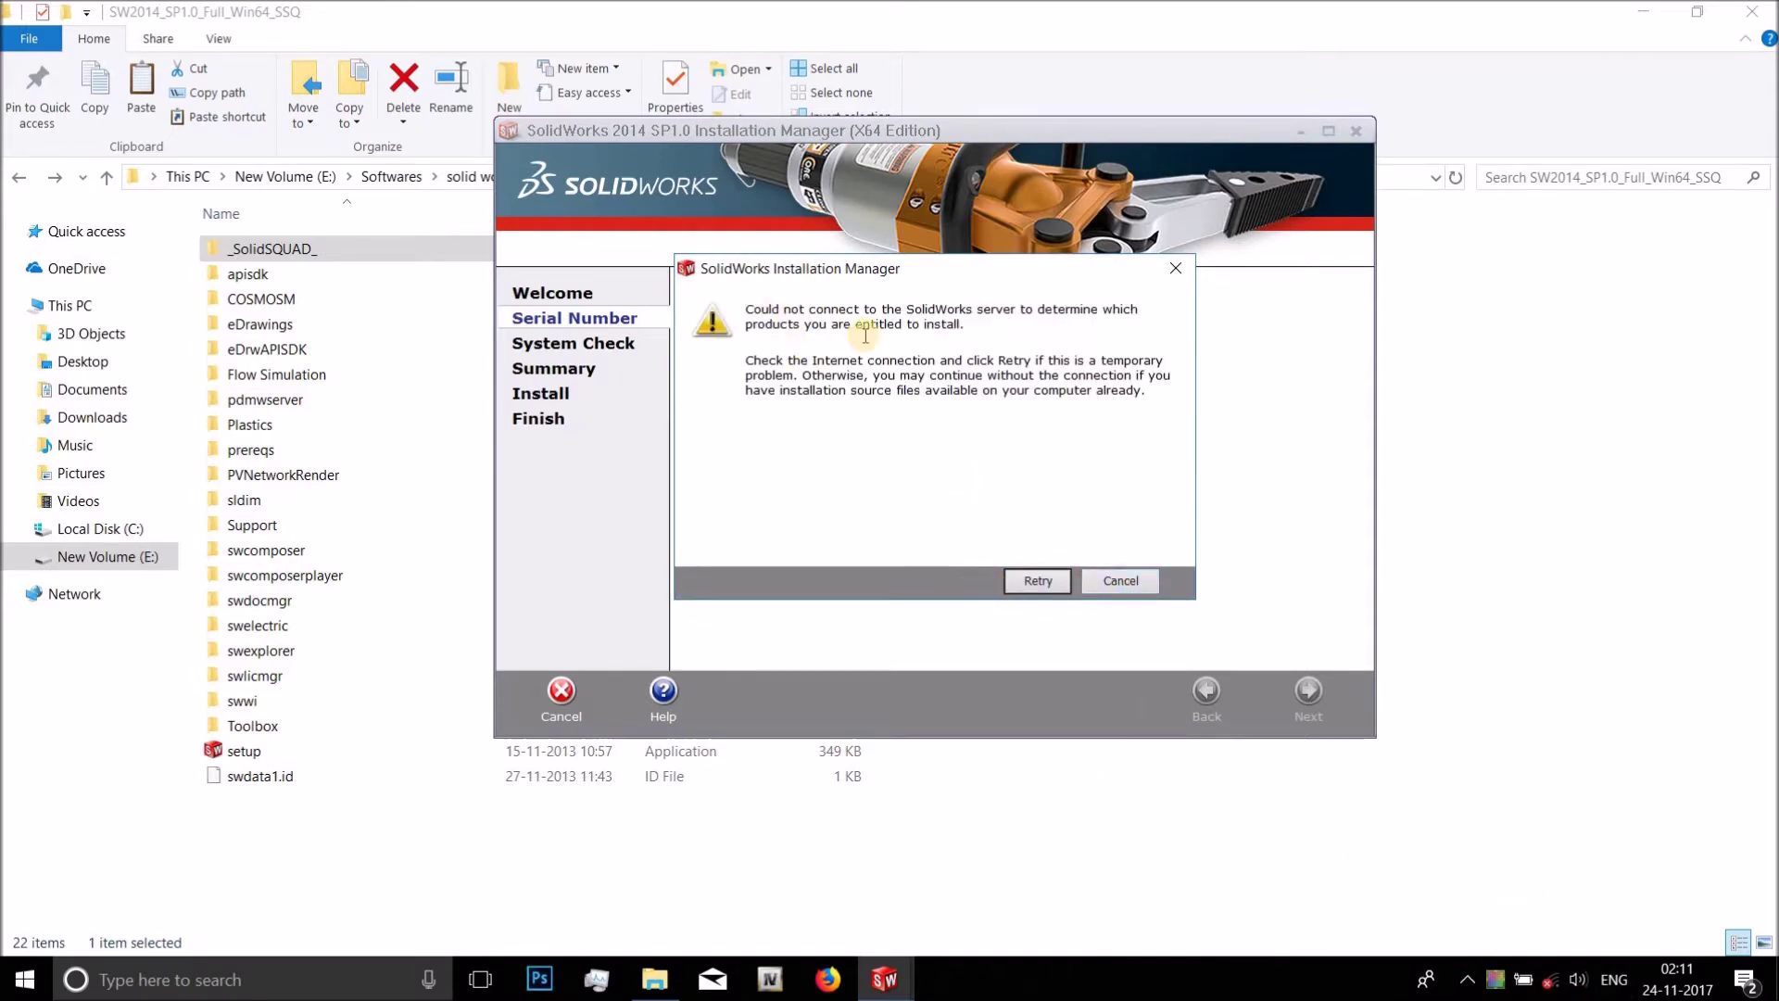
left_click(1121, 580)
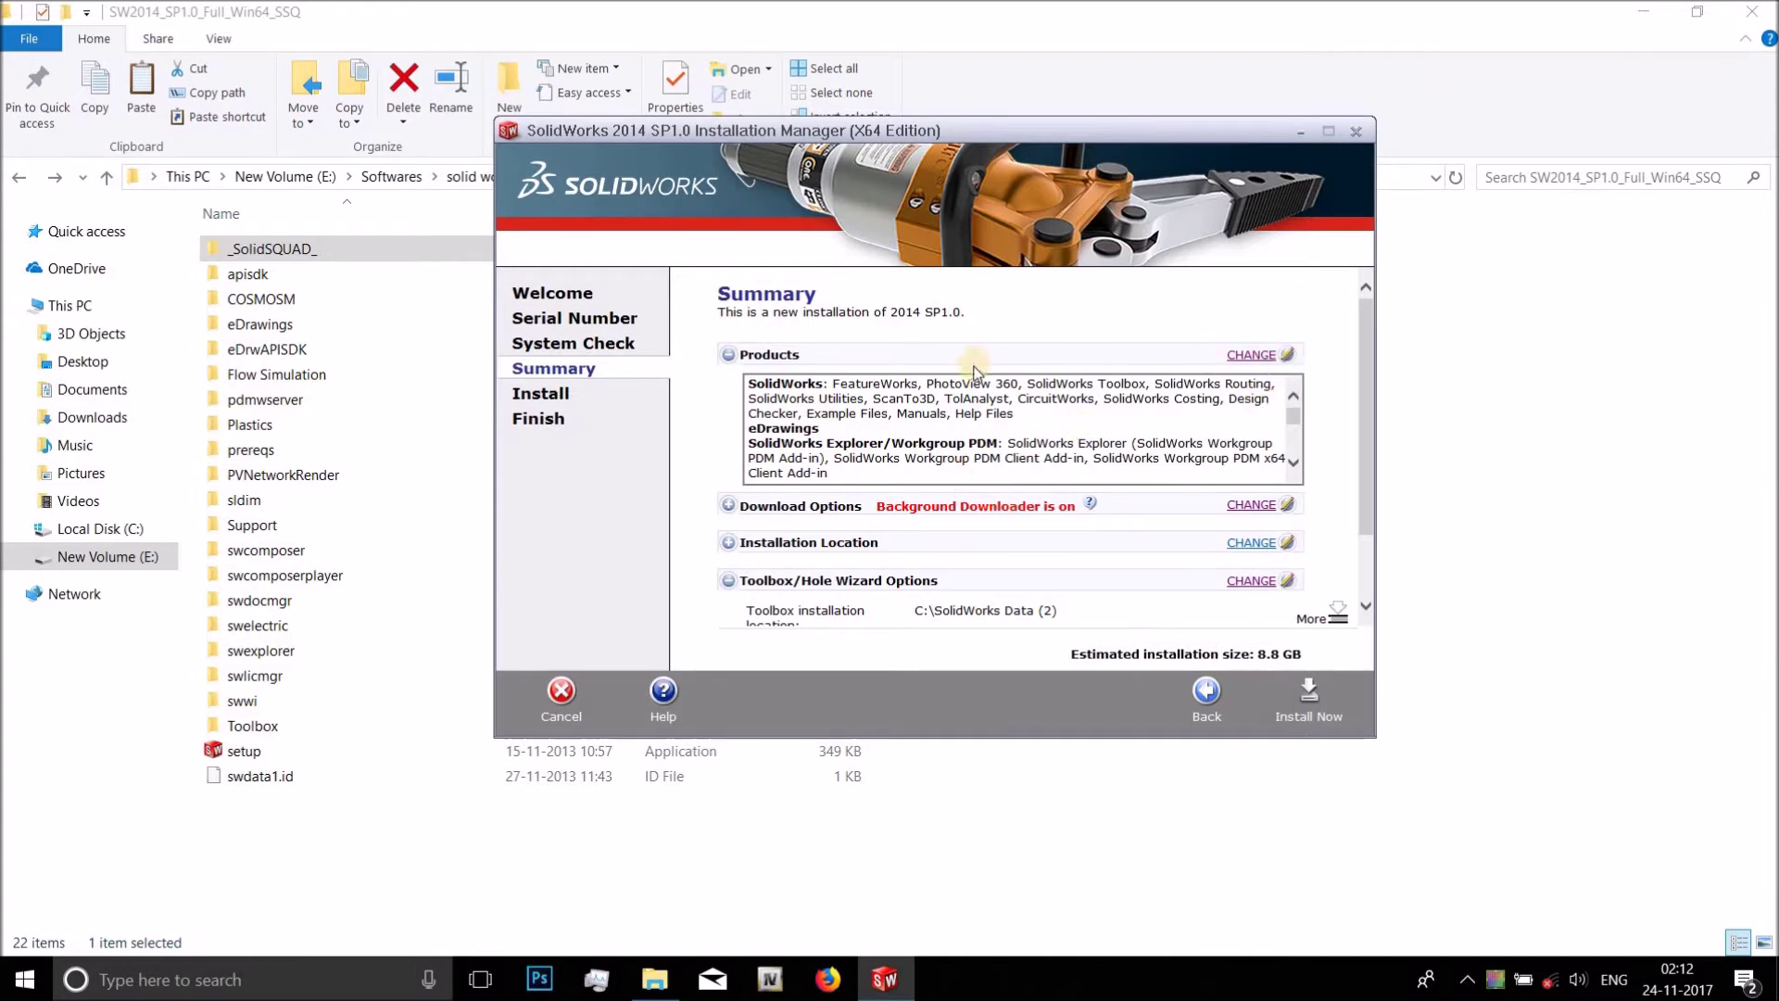
Examine the SolidWorks Premium products selected for installation and return to the installation summary.
scroll(841, 437, "down", 5)
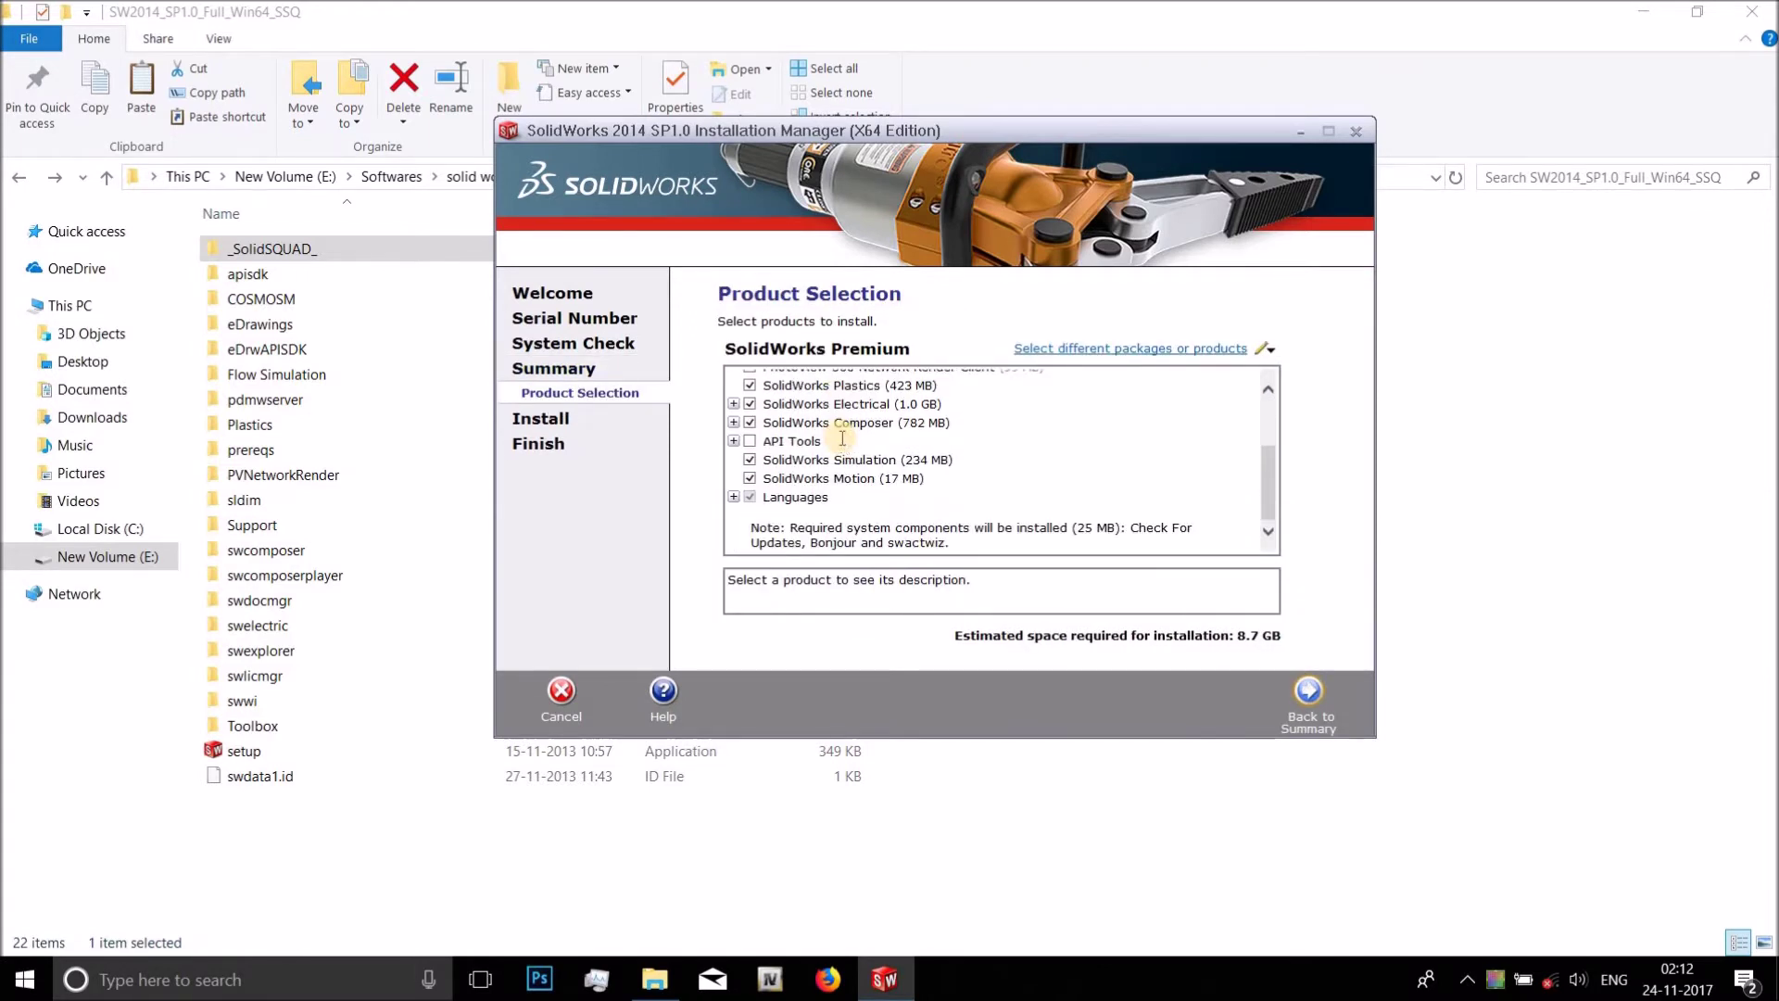
scroll(841, 437, "up", 5)
scroll(825, 435, "down", 5)
scroll(796, 436, "up", 3)
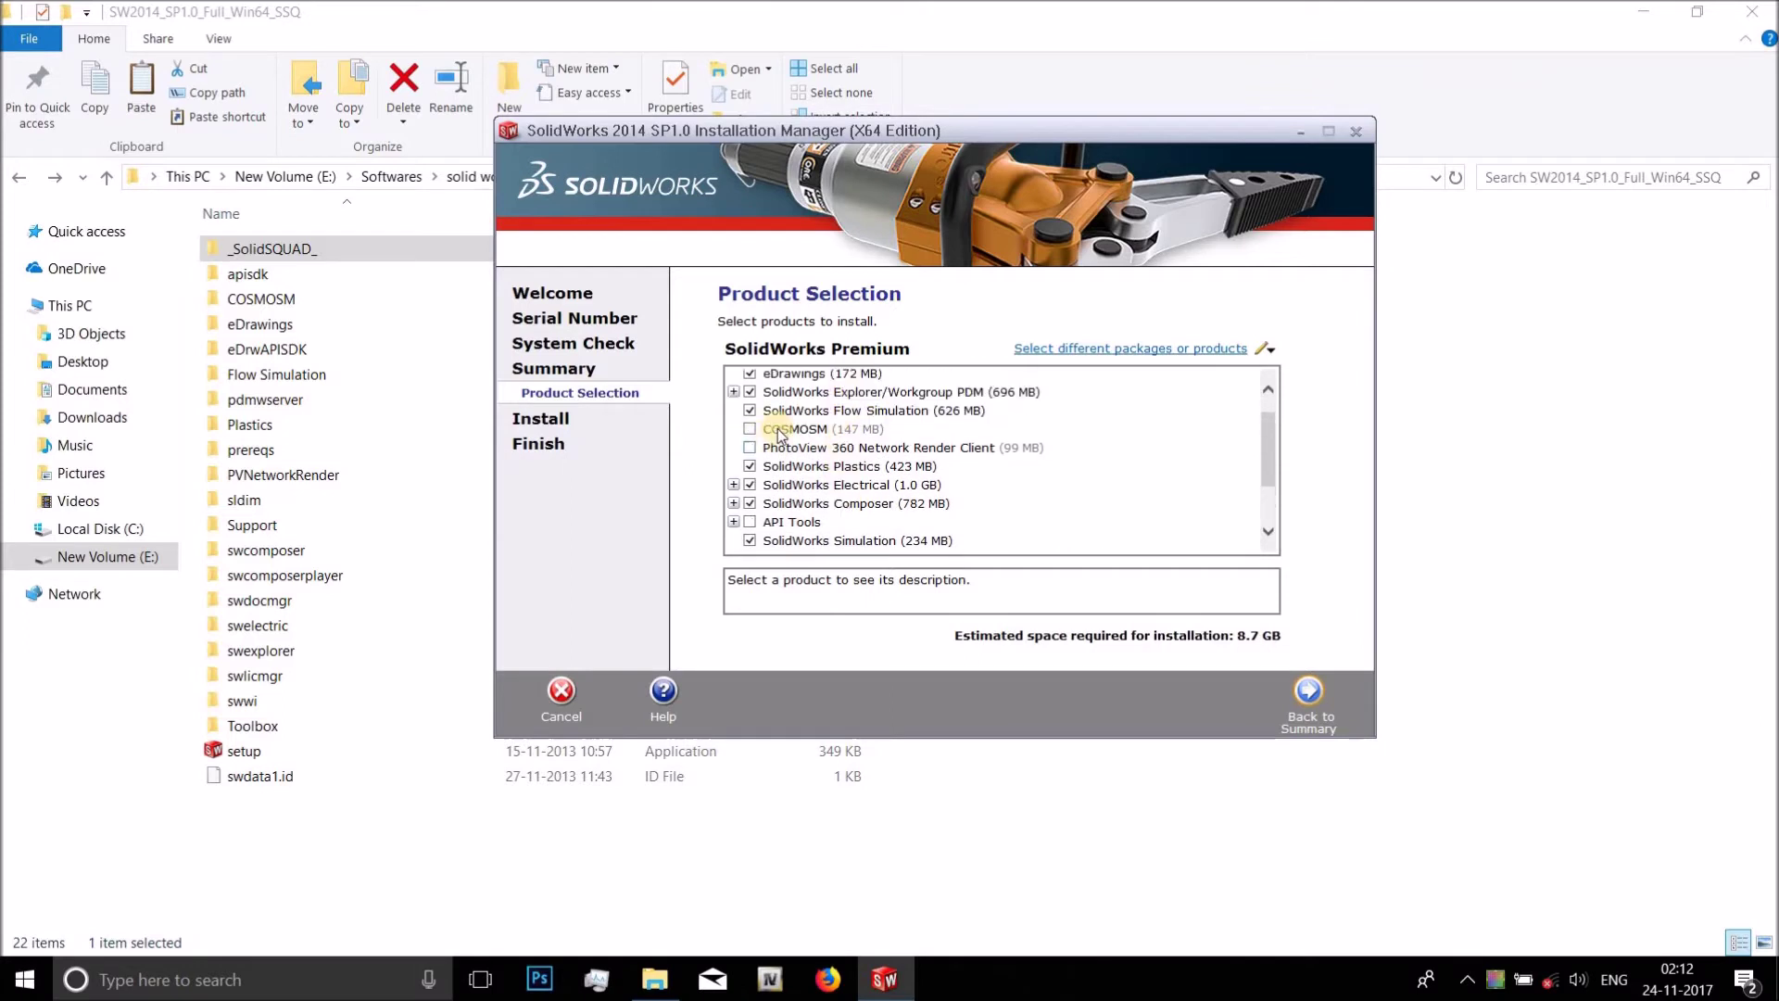
scroll(1054, 421, "down", 1)
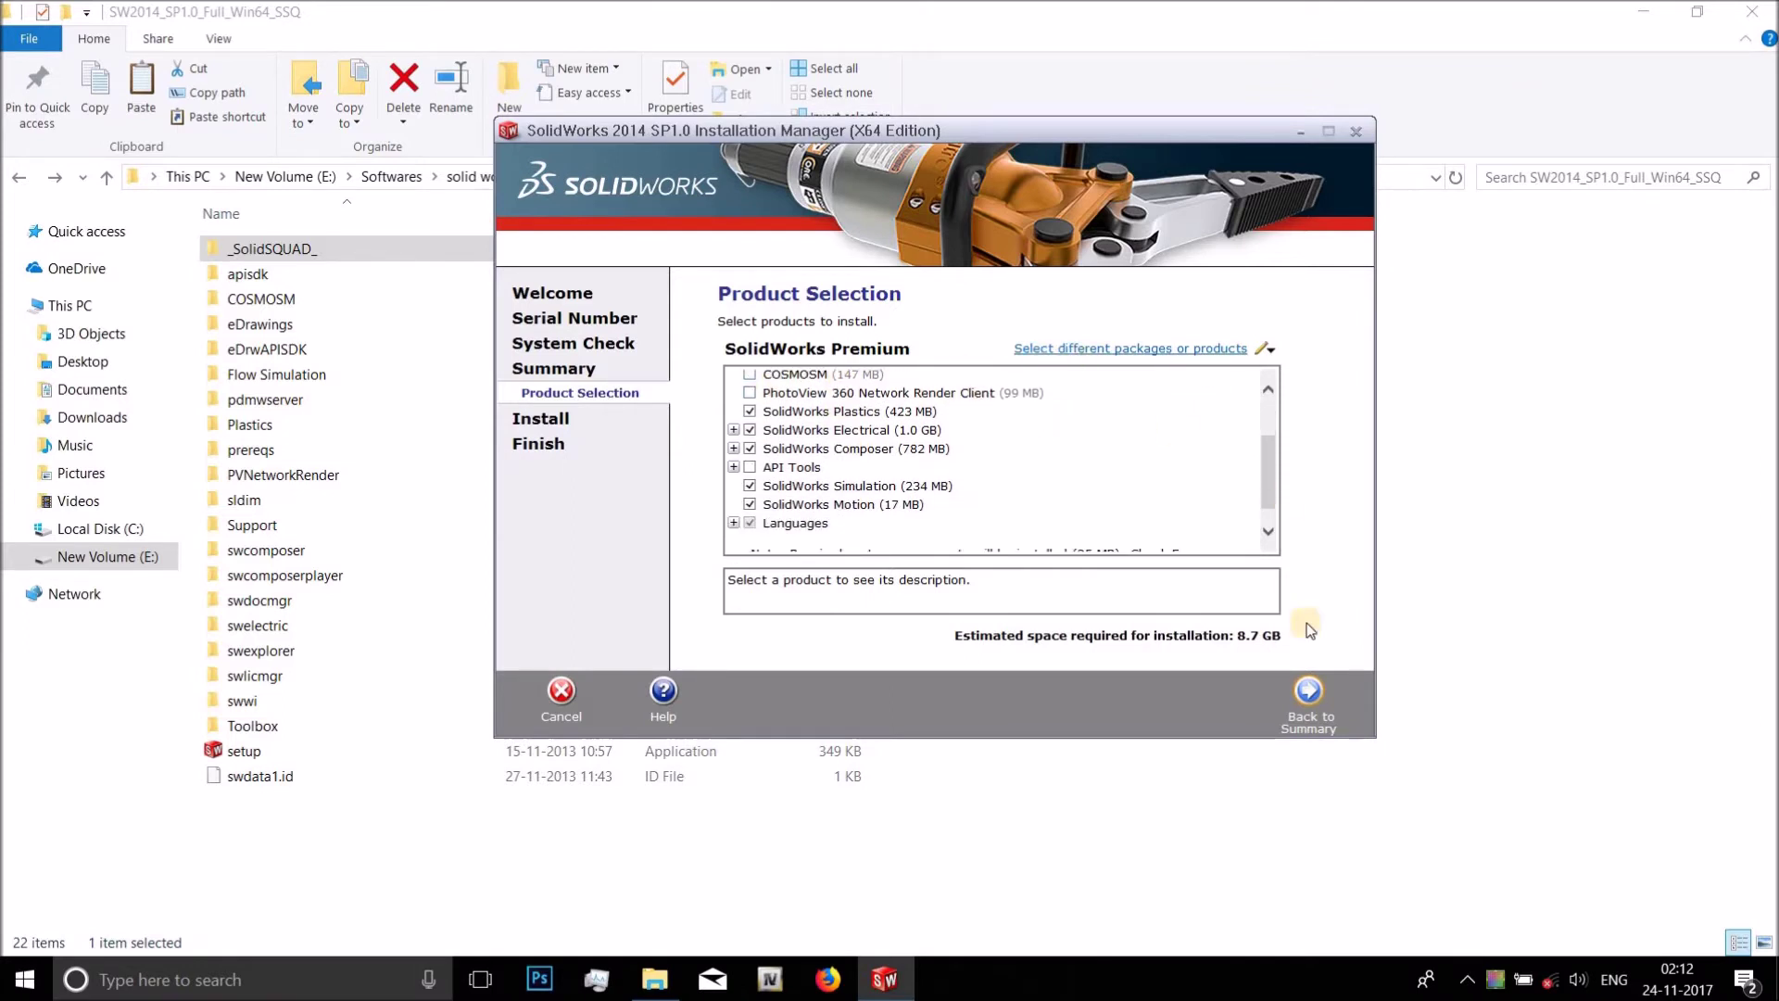
left_click(1314, 701)
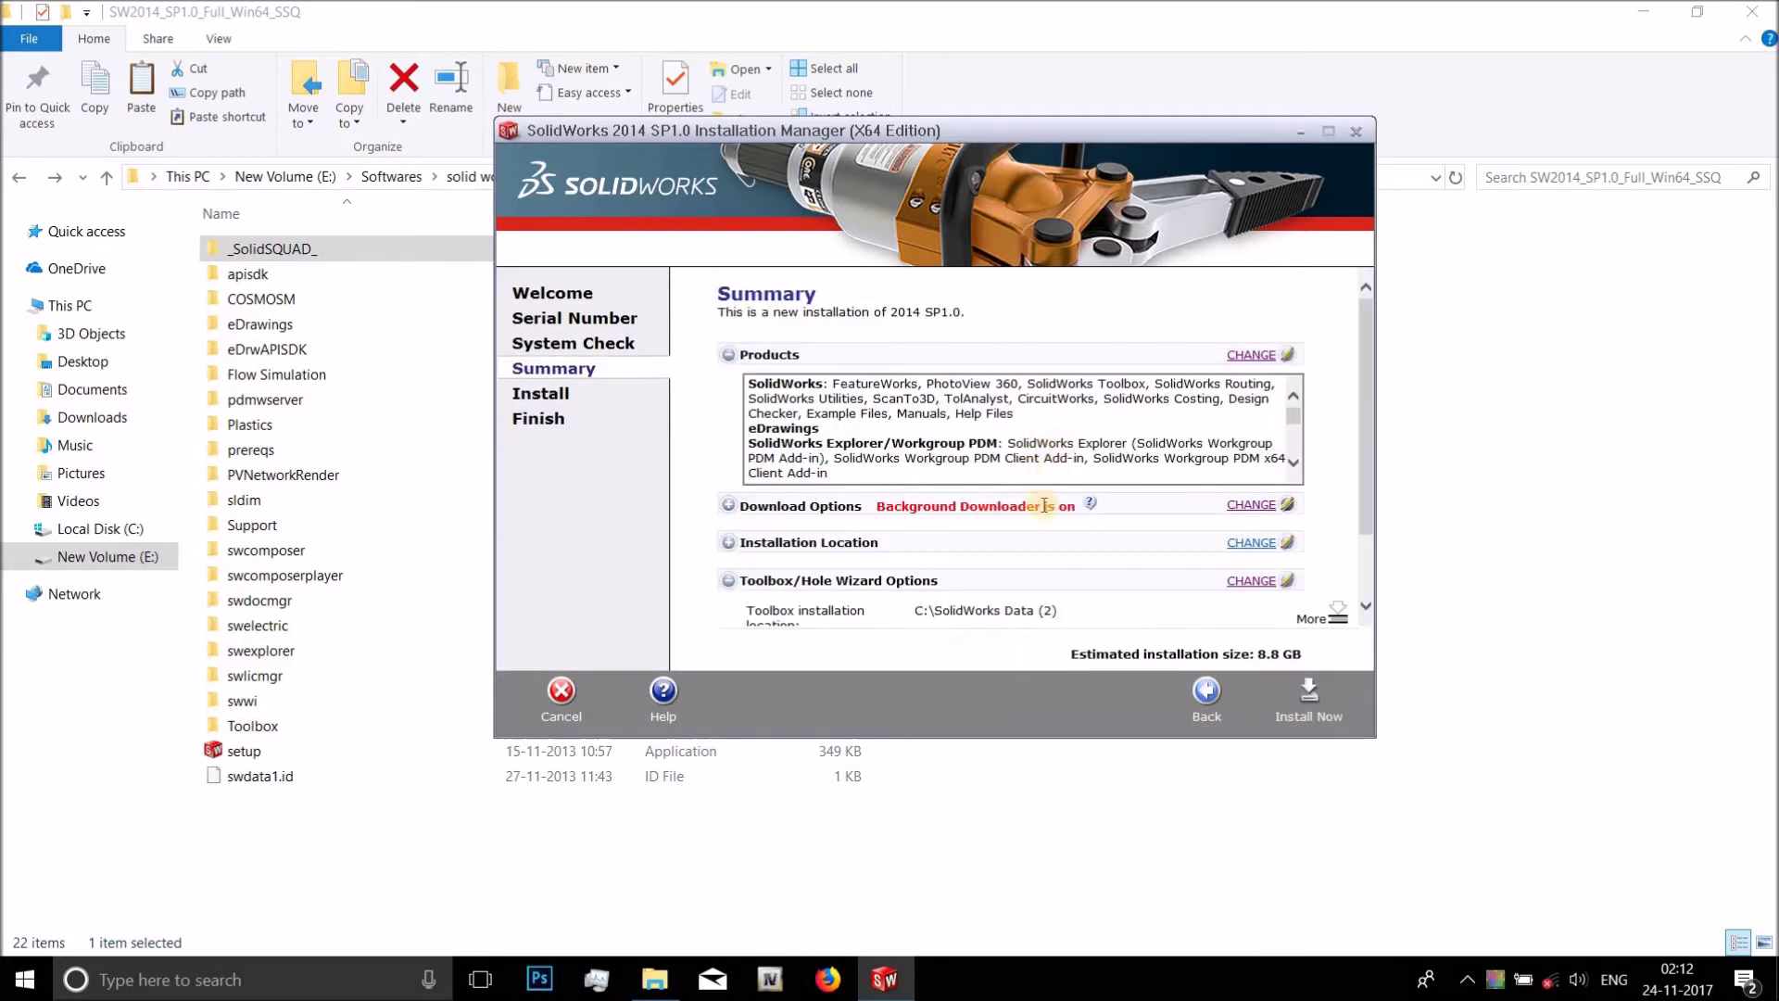
Keep the background downloader for future service packs in the download options and start the installation.
left_click(1250, 505)
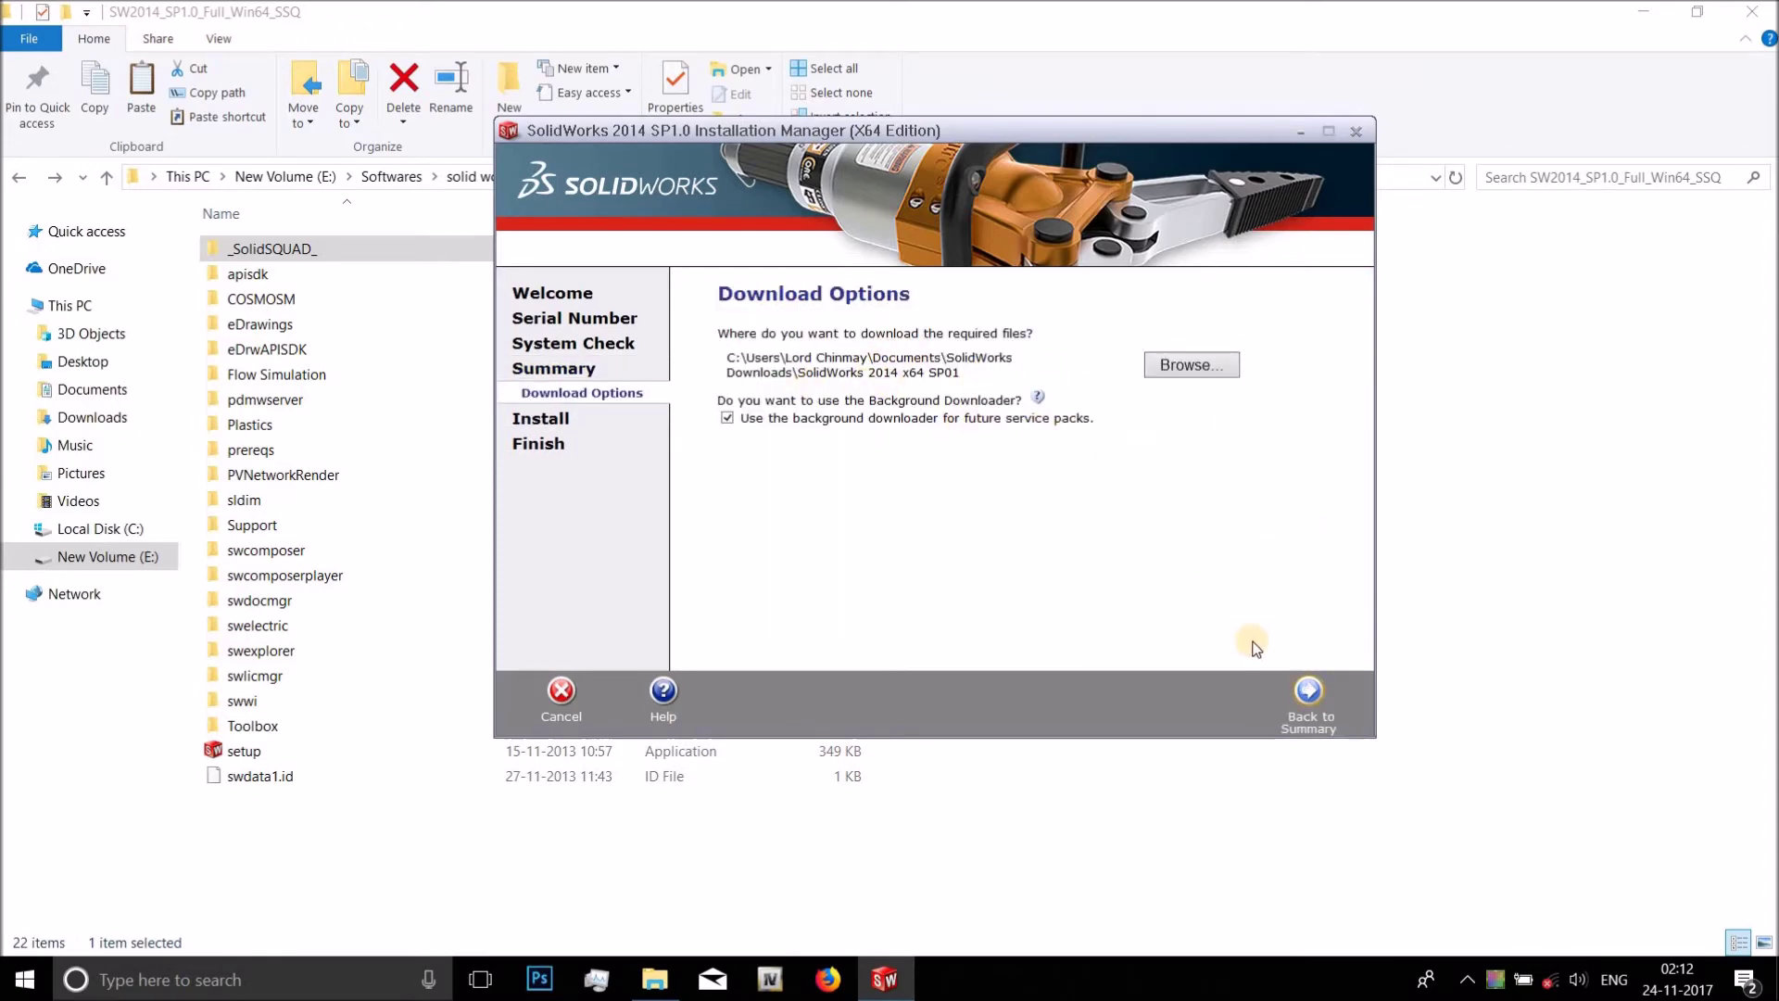
left_click(1308, 689)
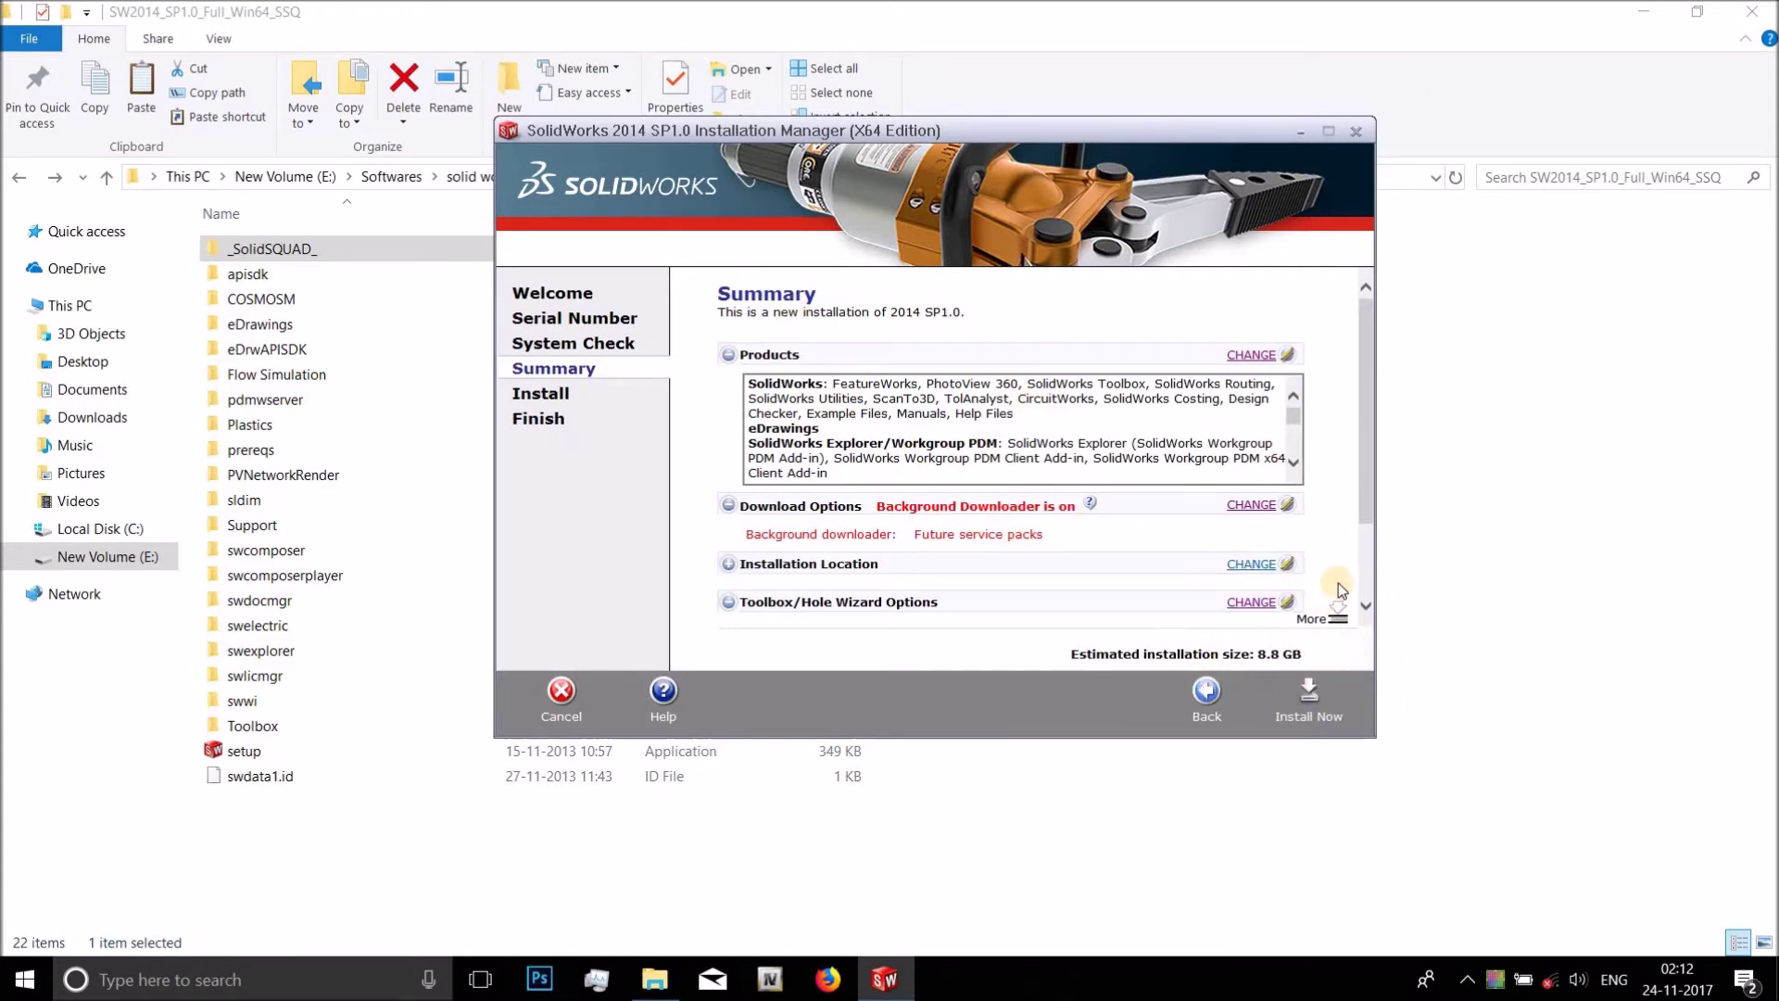
scroll(1367, 604, "down", 2)
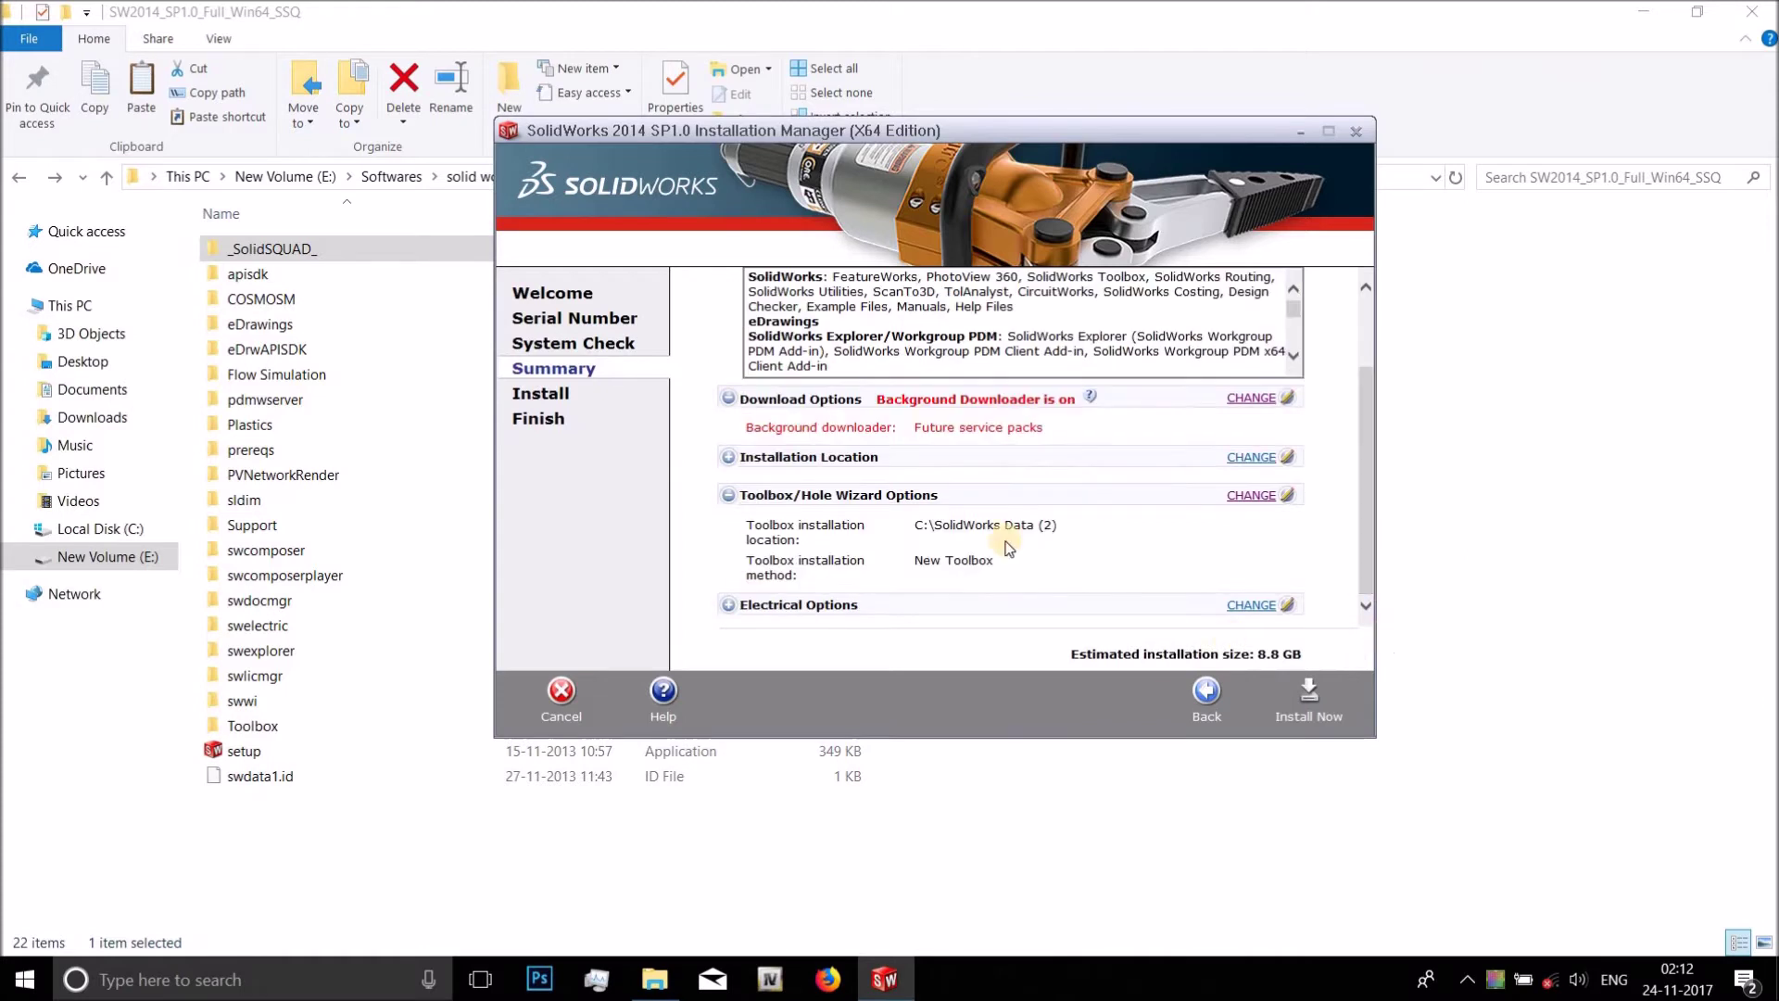
left_click(1306, 696)
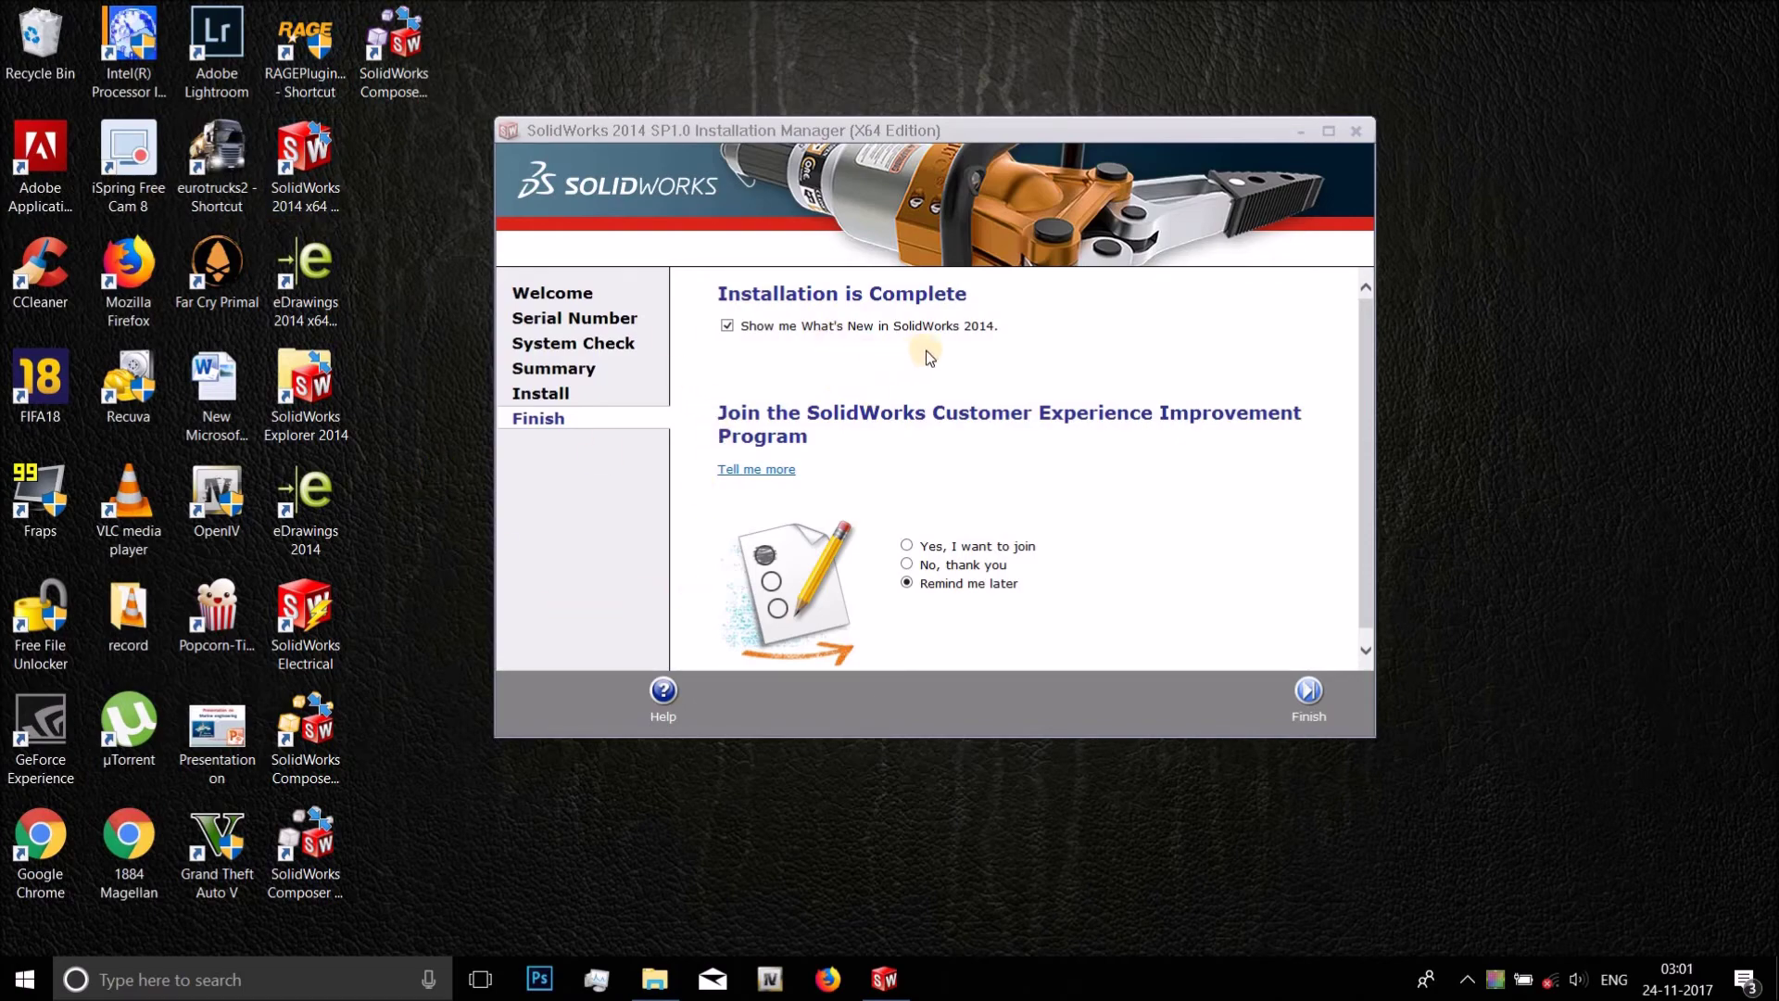
Opt out of the What's New display, decline the Customer Experience Improvement Program, and finish the Installation Manager.
left_click(728, 326)
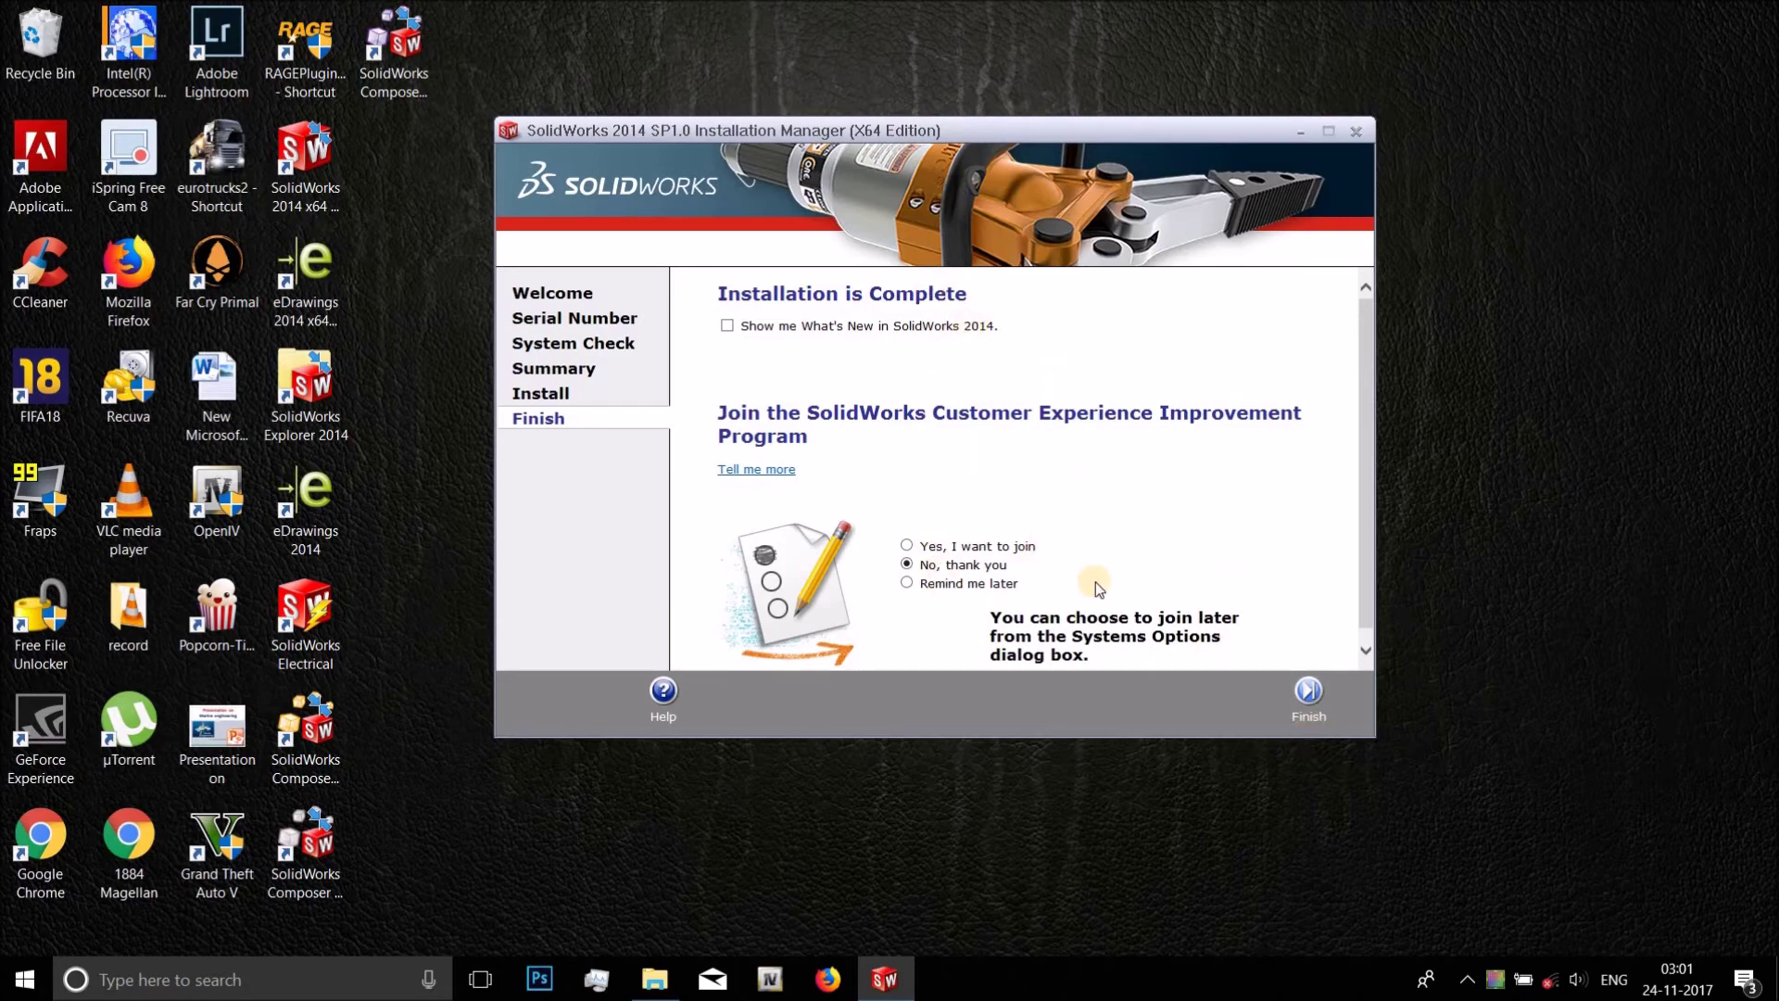
left_click(1297, 706)
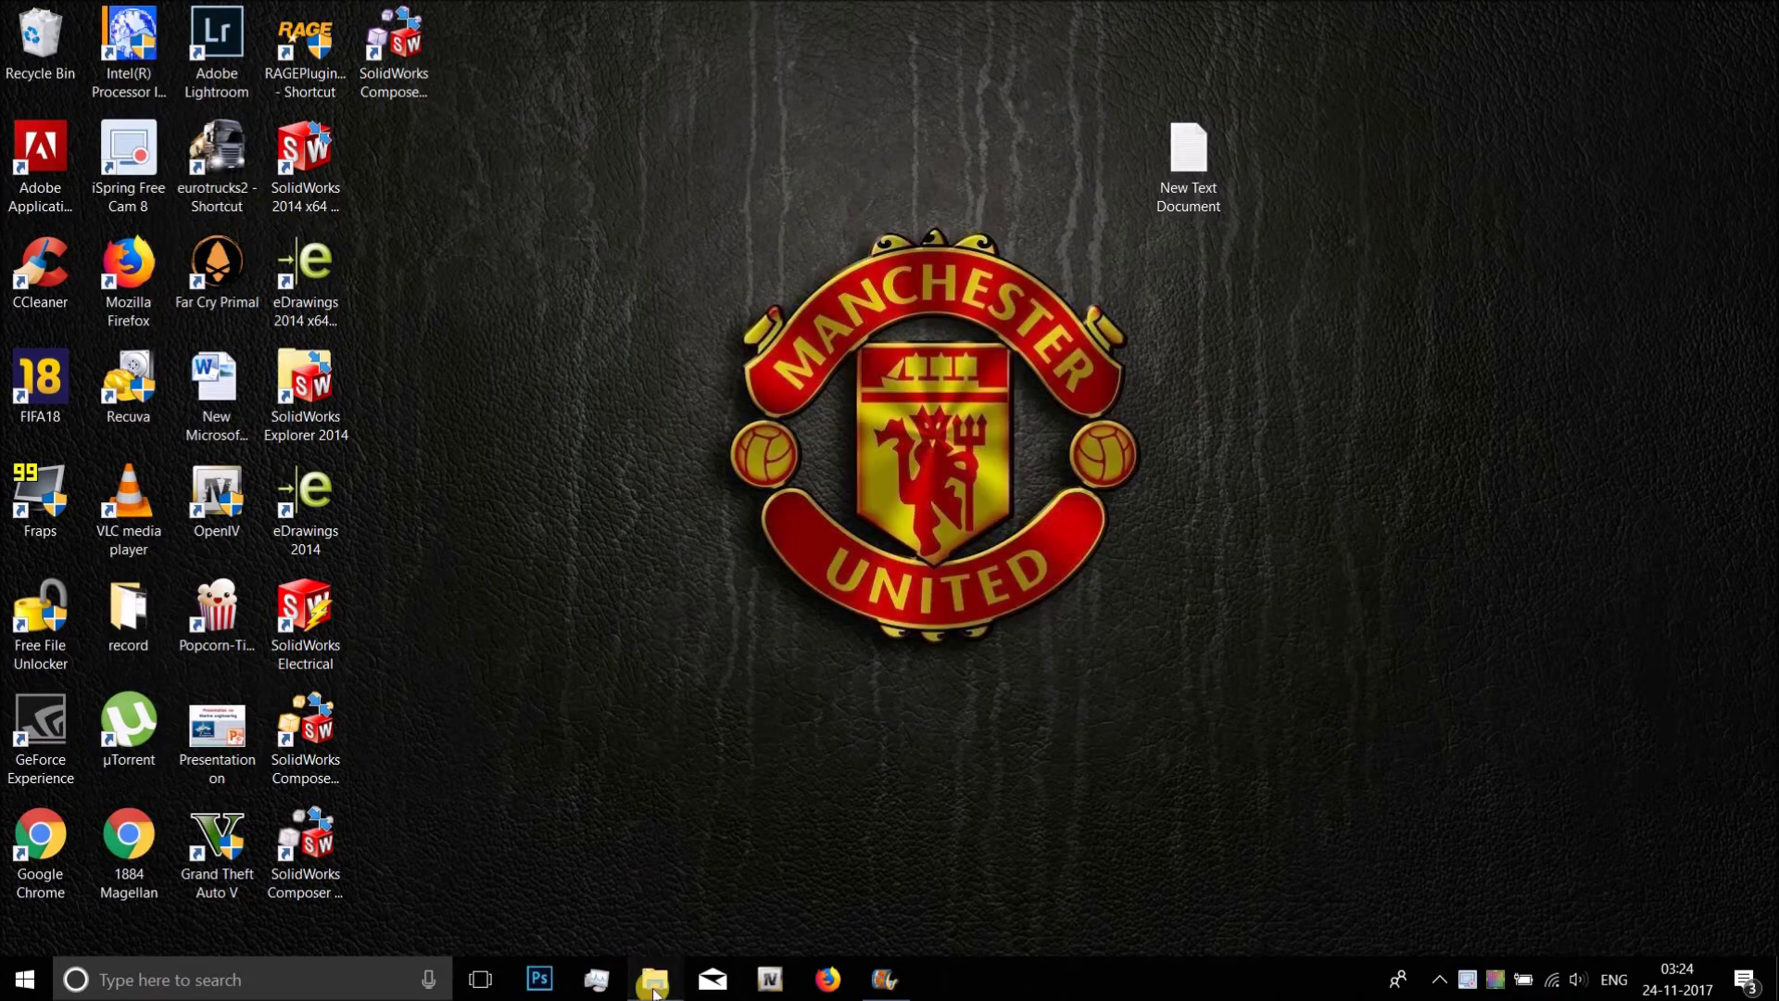
Switch to File Explorer, open the _SolidSQUAD_ folder, and run SW2010-2014.Activator.GUI.SSQ.
left_click(655, 979)
left_click(532, 878)
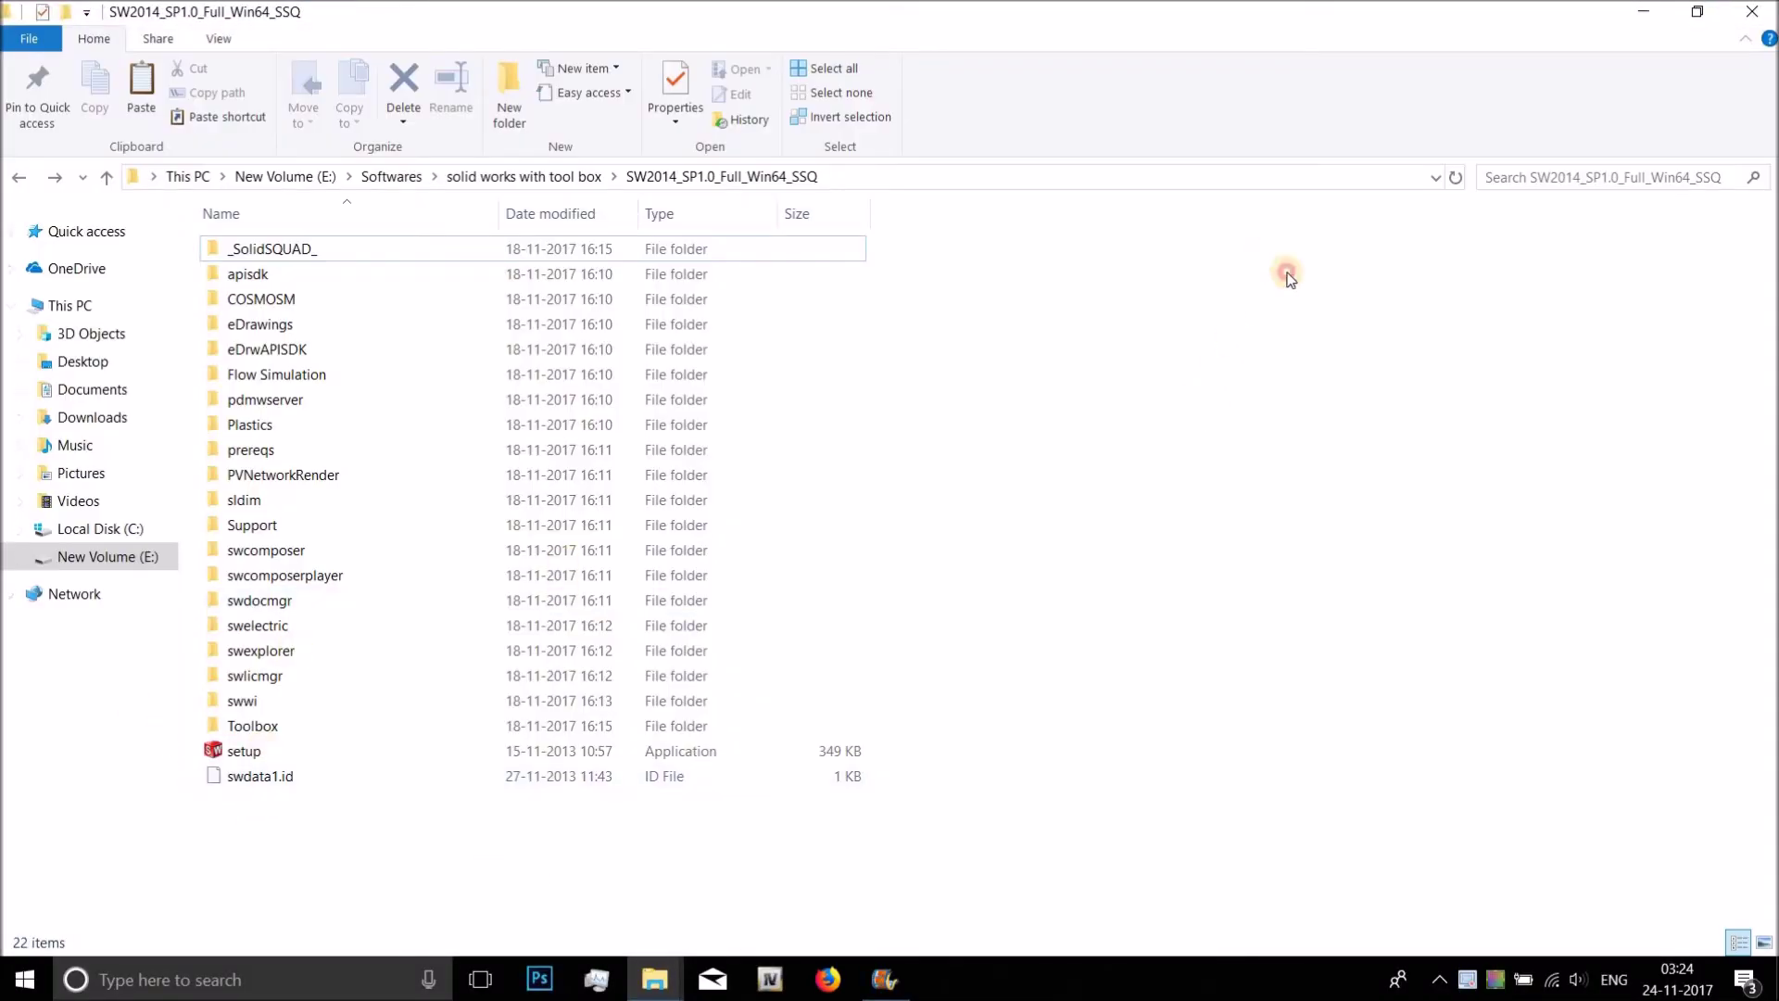
double_click(298, 250)
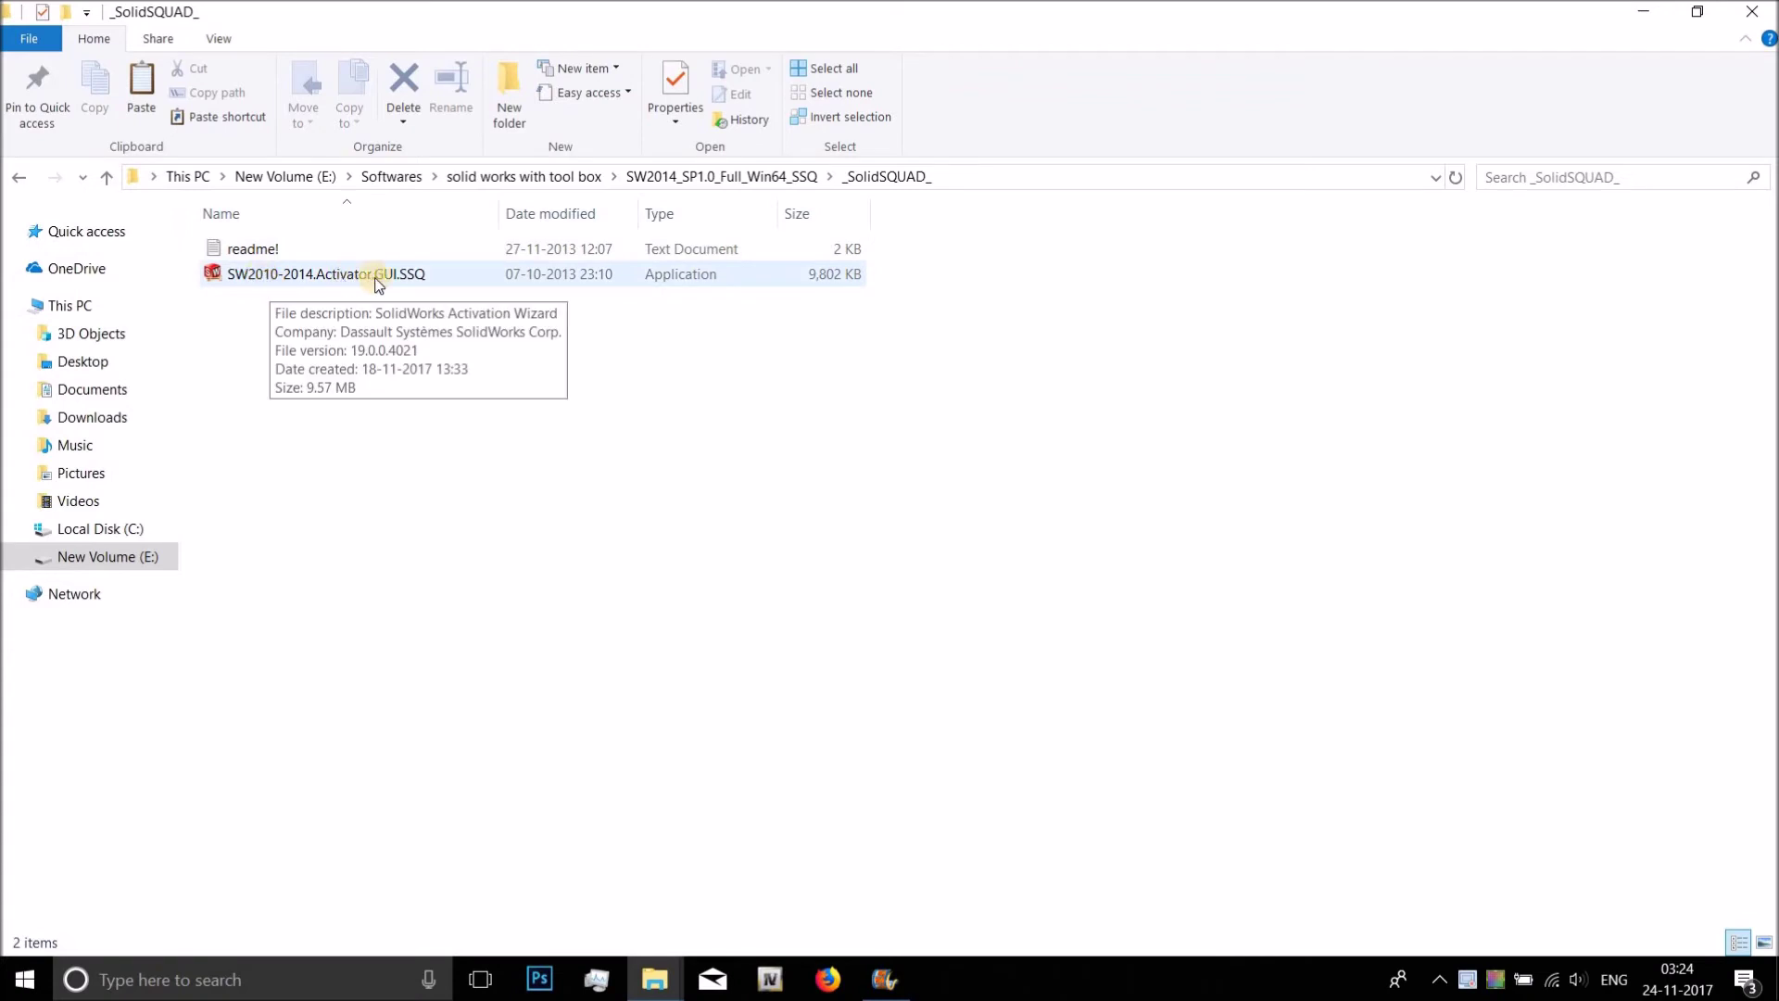
double_click(298, 274)
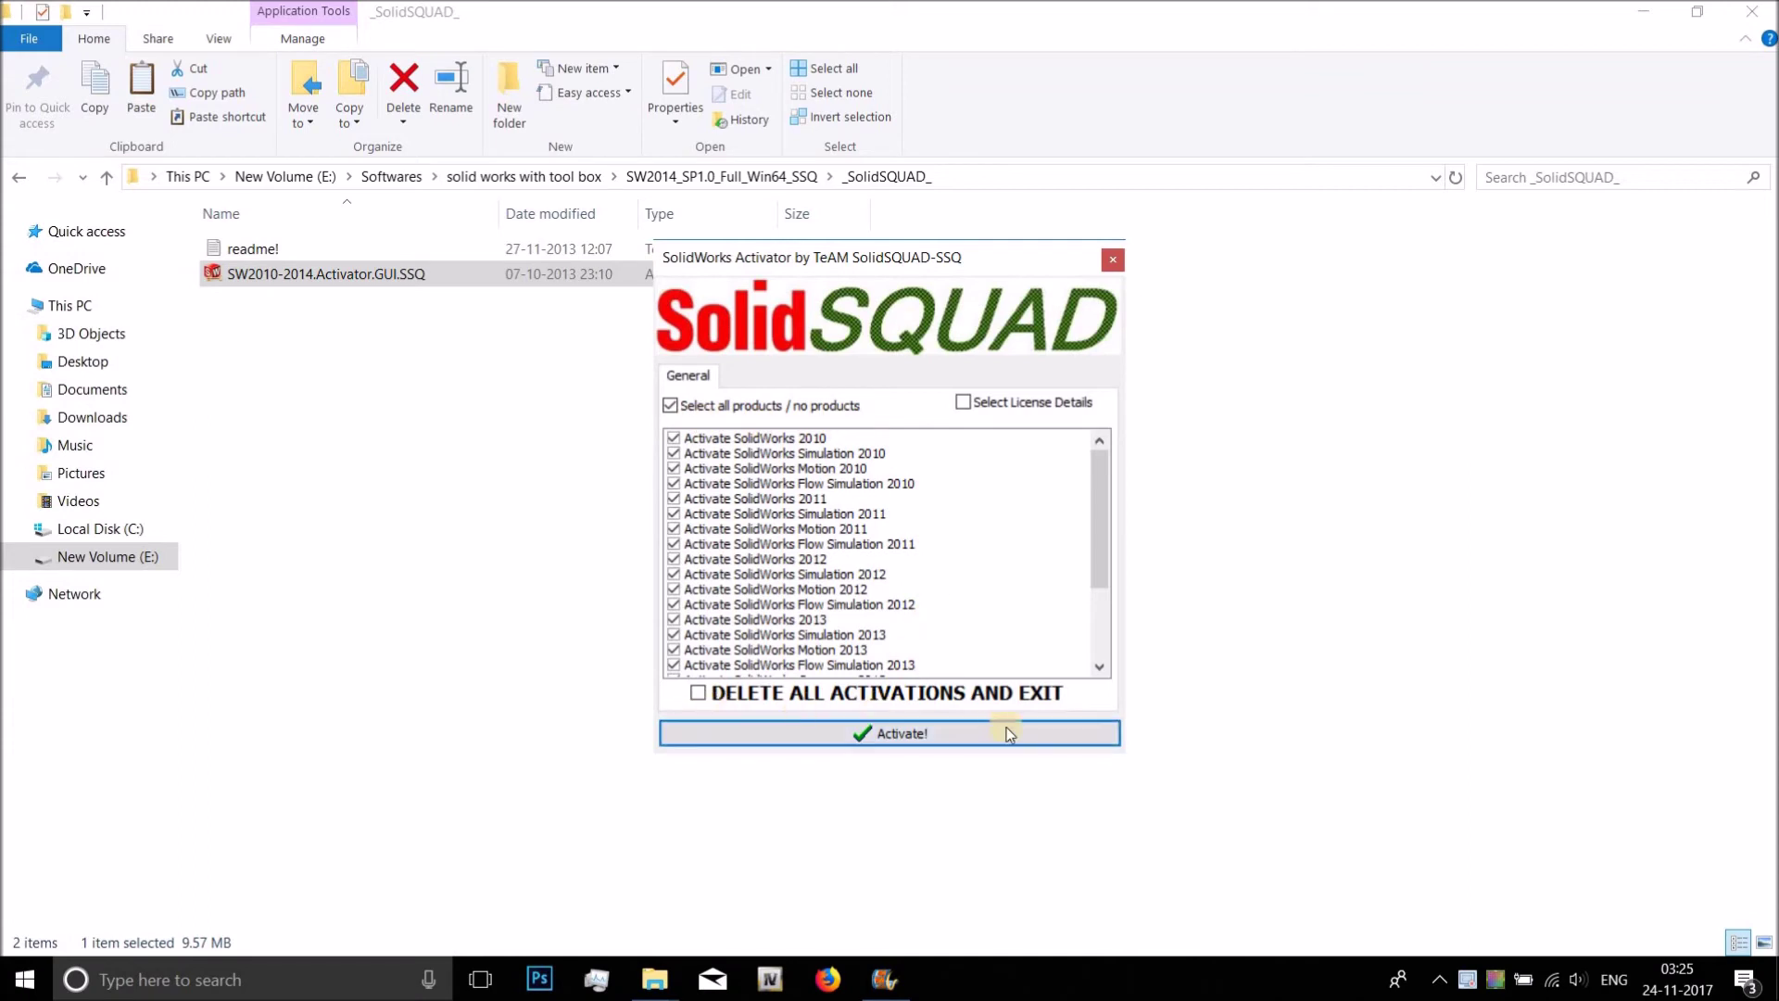
Run the activation with all listed products selected, dismiss the completion message, and close the _SolidSQUAD_ folder window.
left_click(893, 737)
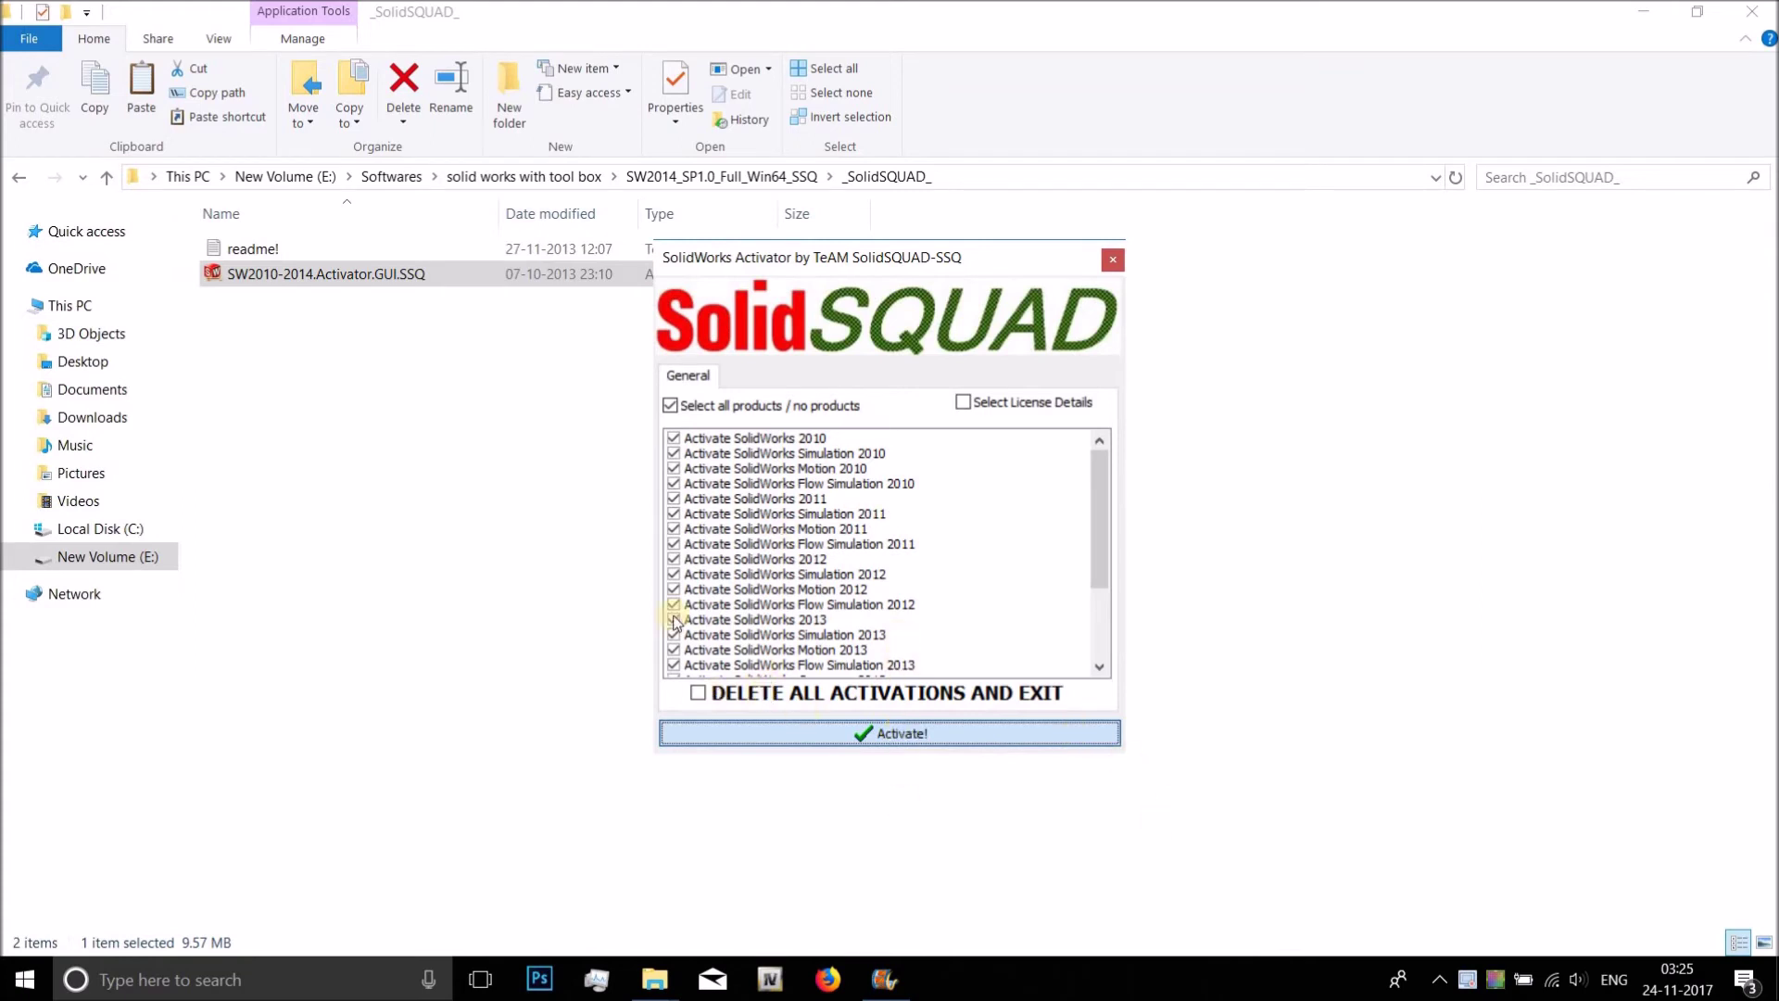
left_click(875, 732)
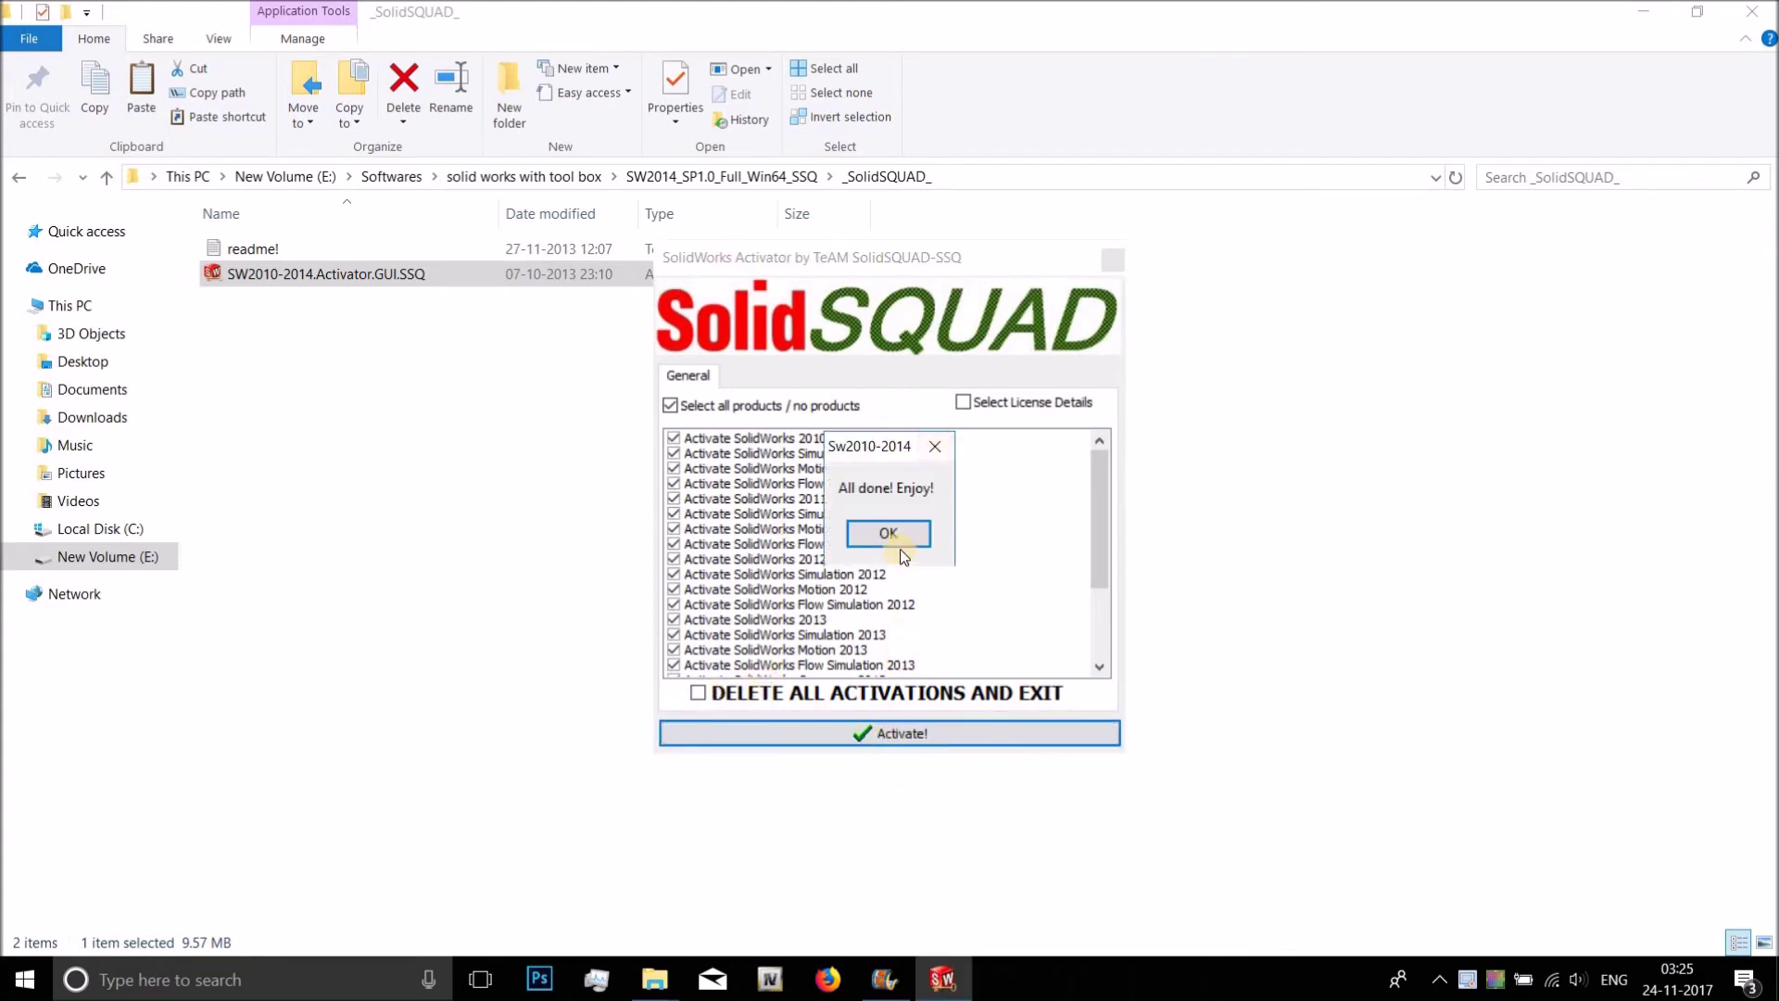
left_click(904, 539)
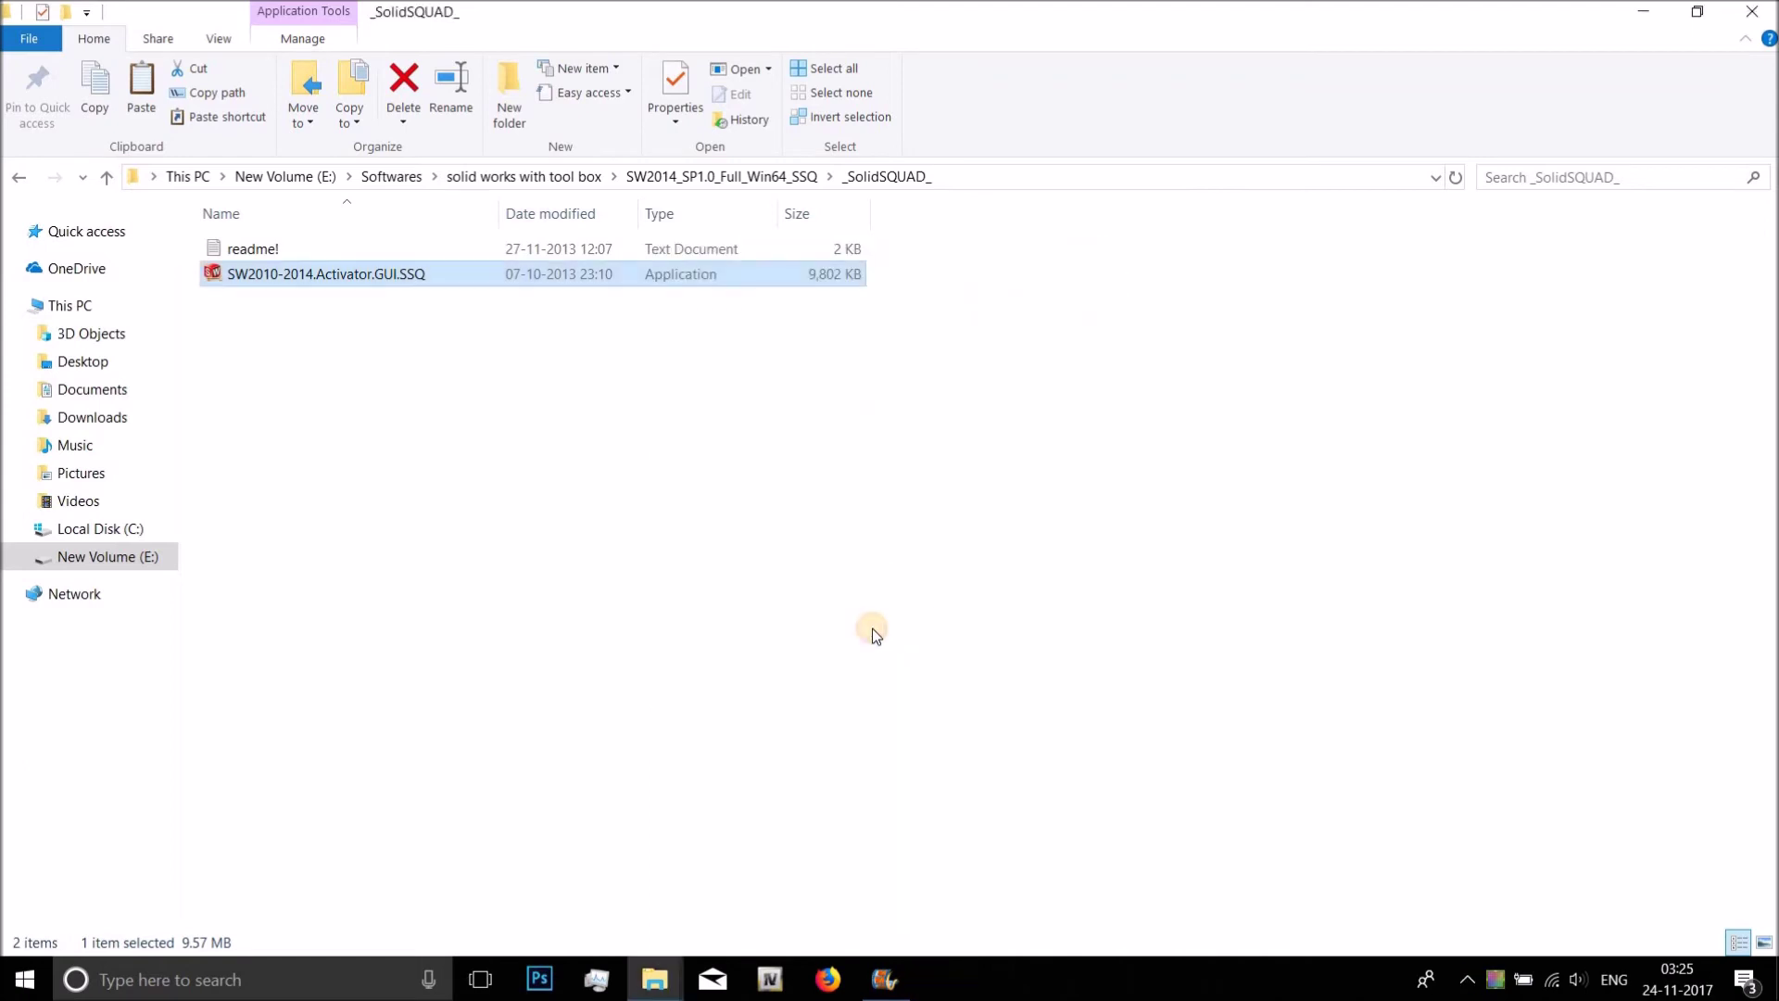
left_click(1749, 17)
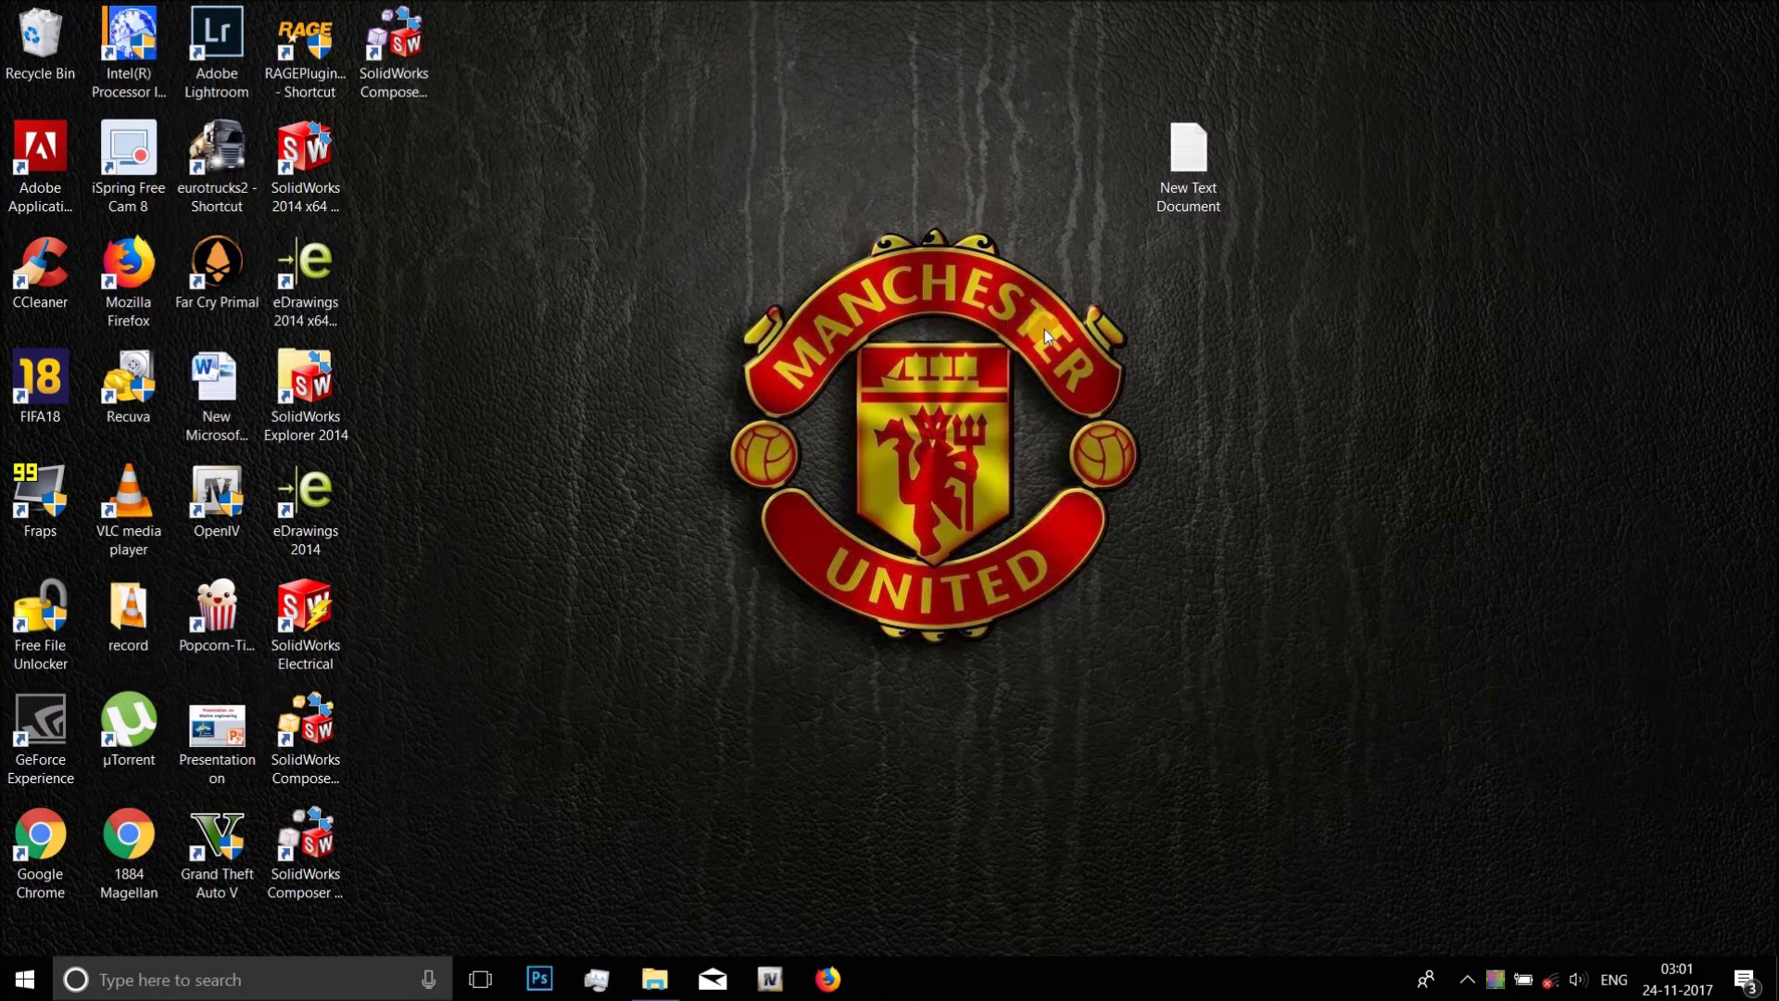
Launch SolidWorks 2014 x64 Edition from the desktop and accept the new Toolbox/Hole Wizard data location C:\SolidWorks Data (2)\.
double_click(313, 165)
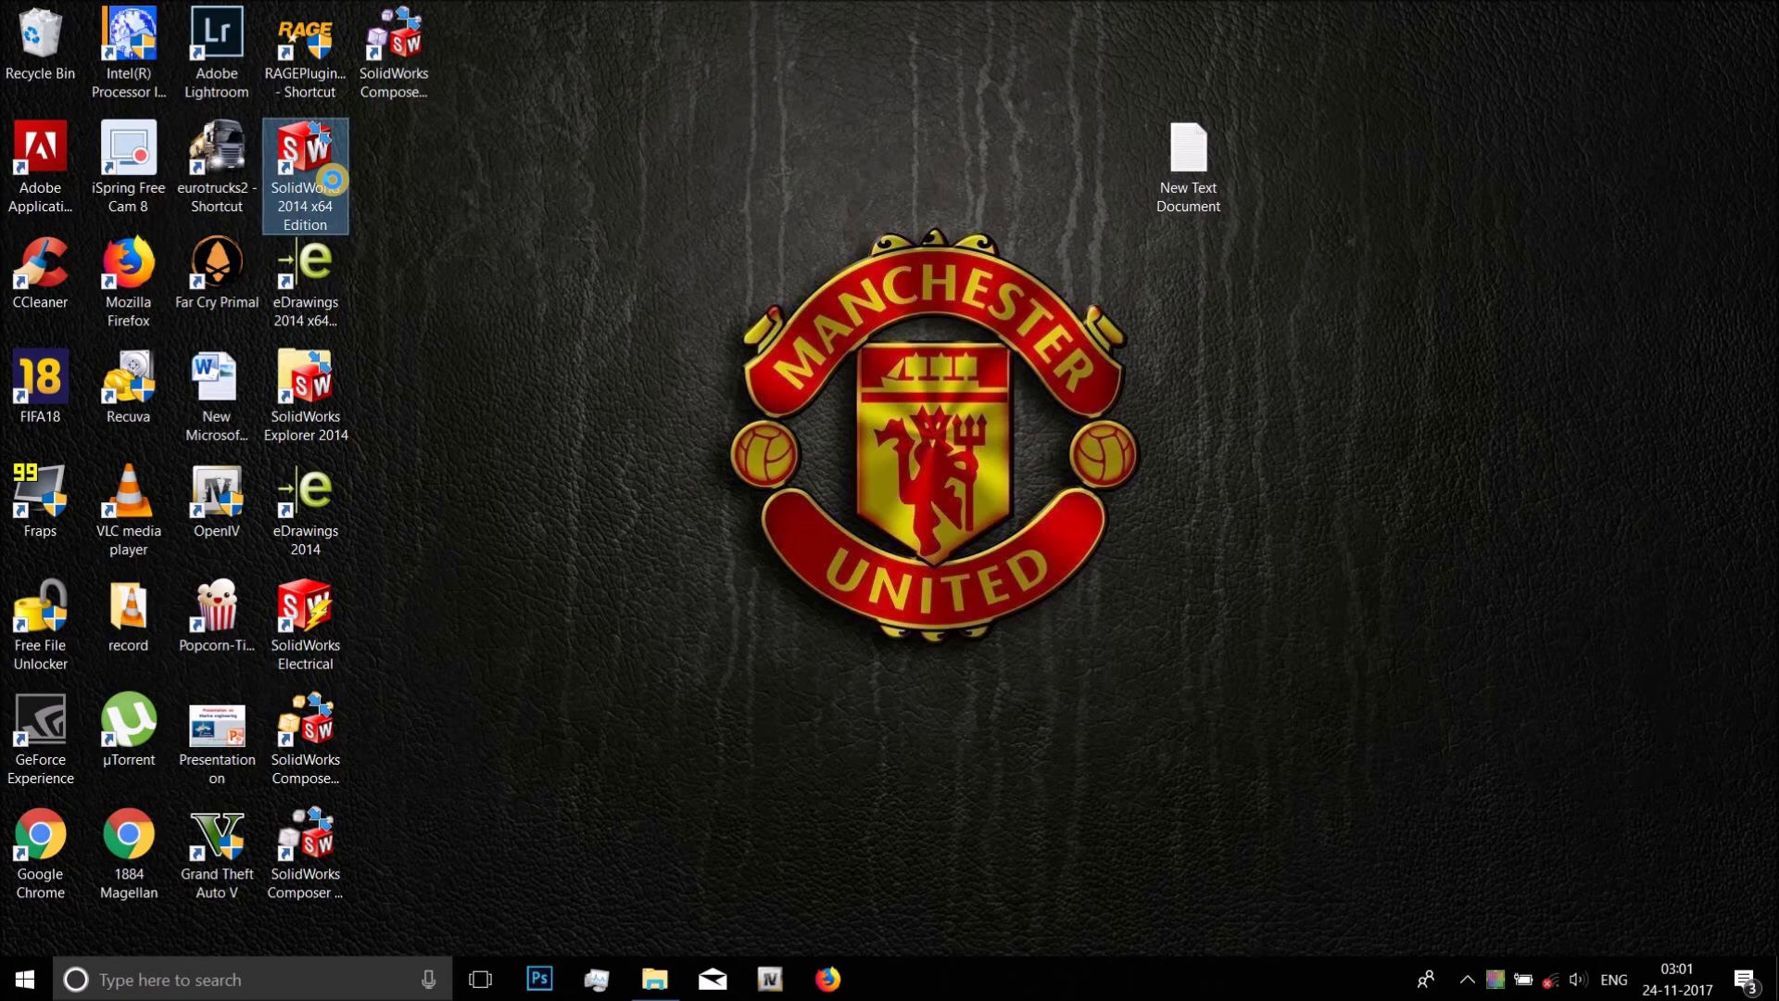
right_click(313, 167)
mouse_move(365, 222)
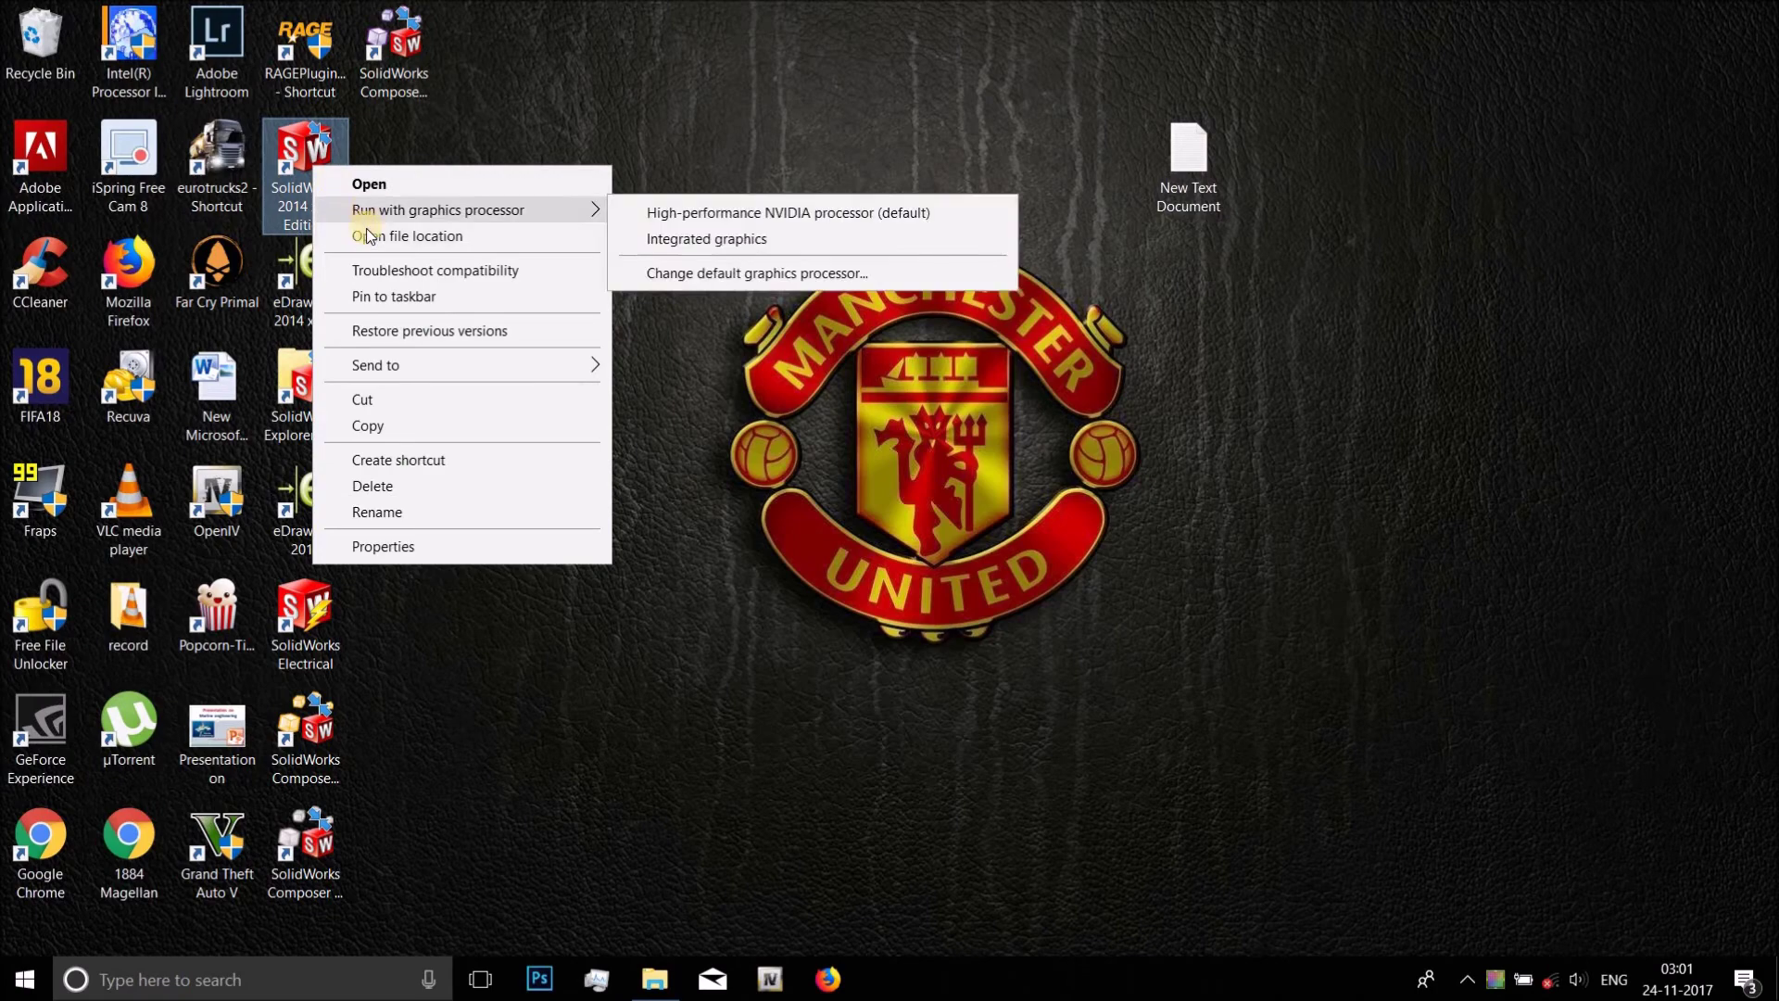
left_click(398, 184)
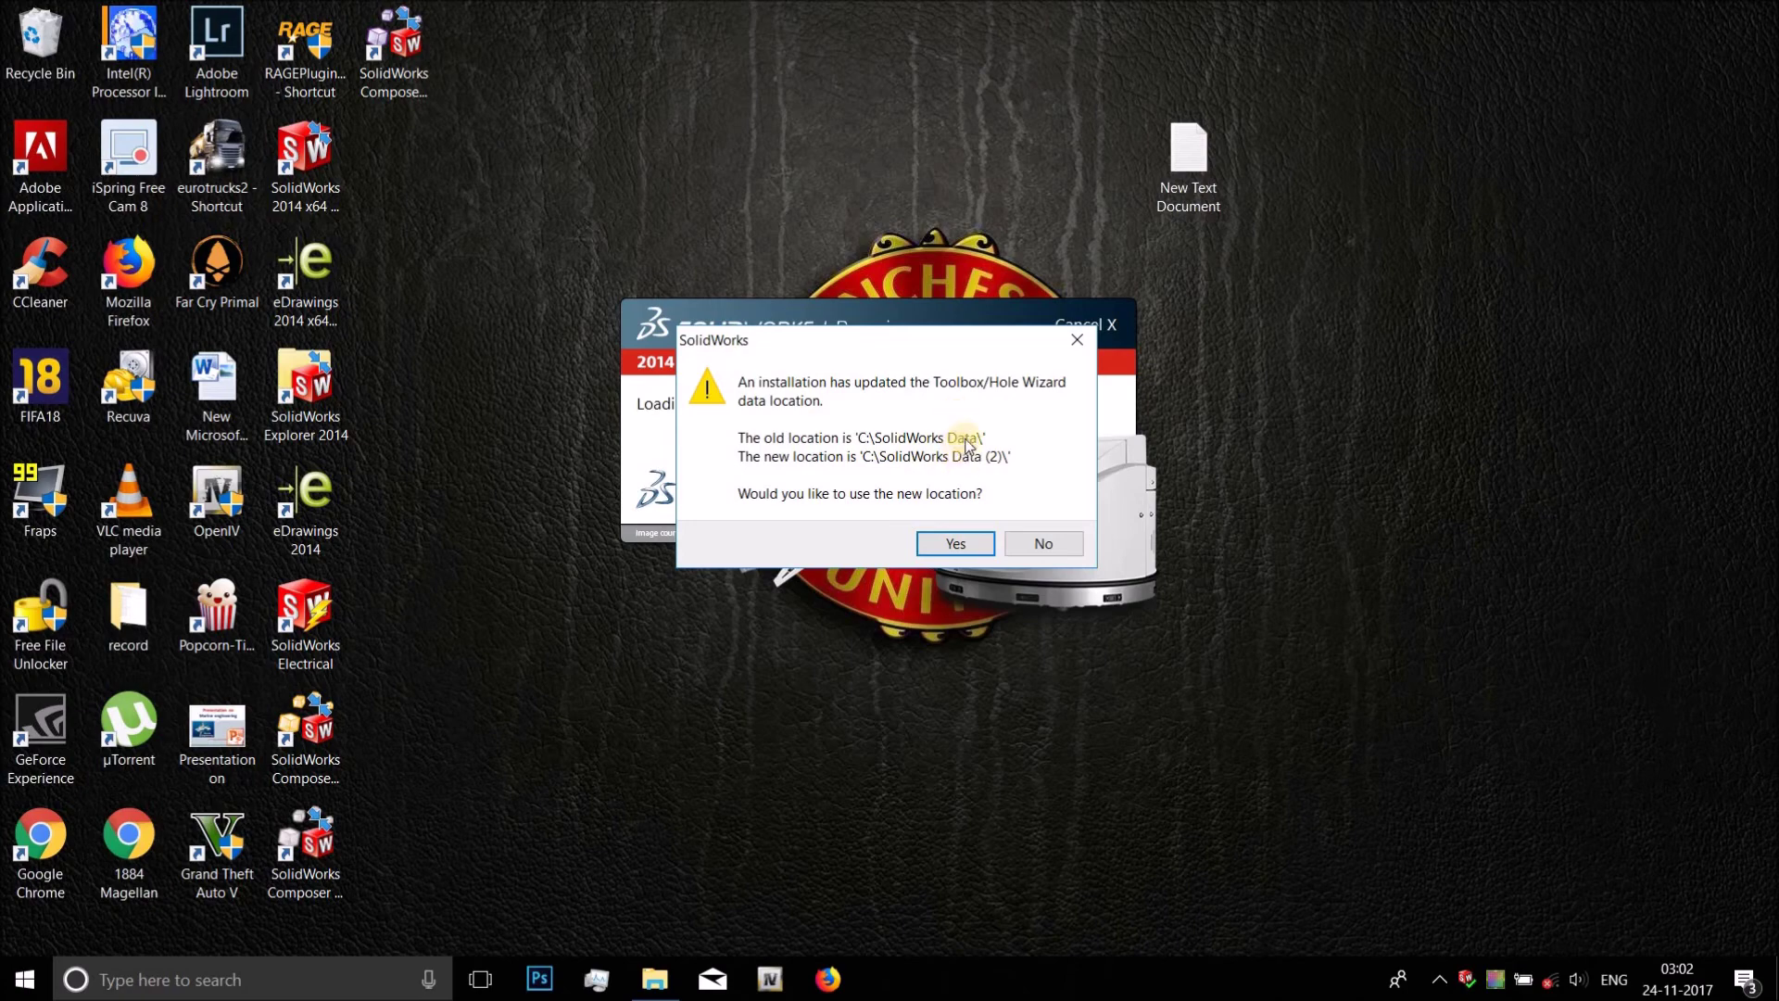
left_click(936, 537)
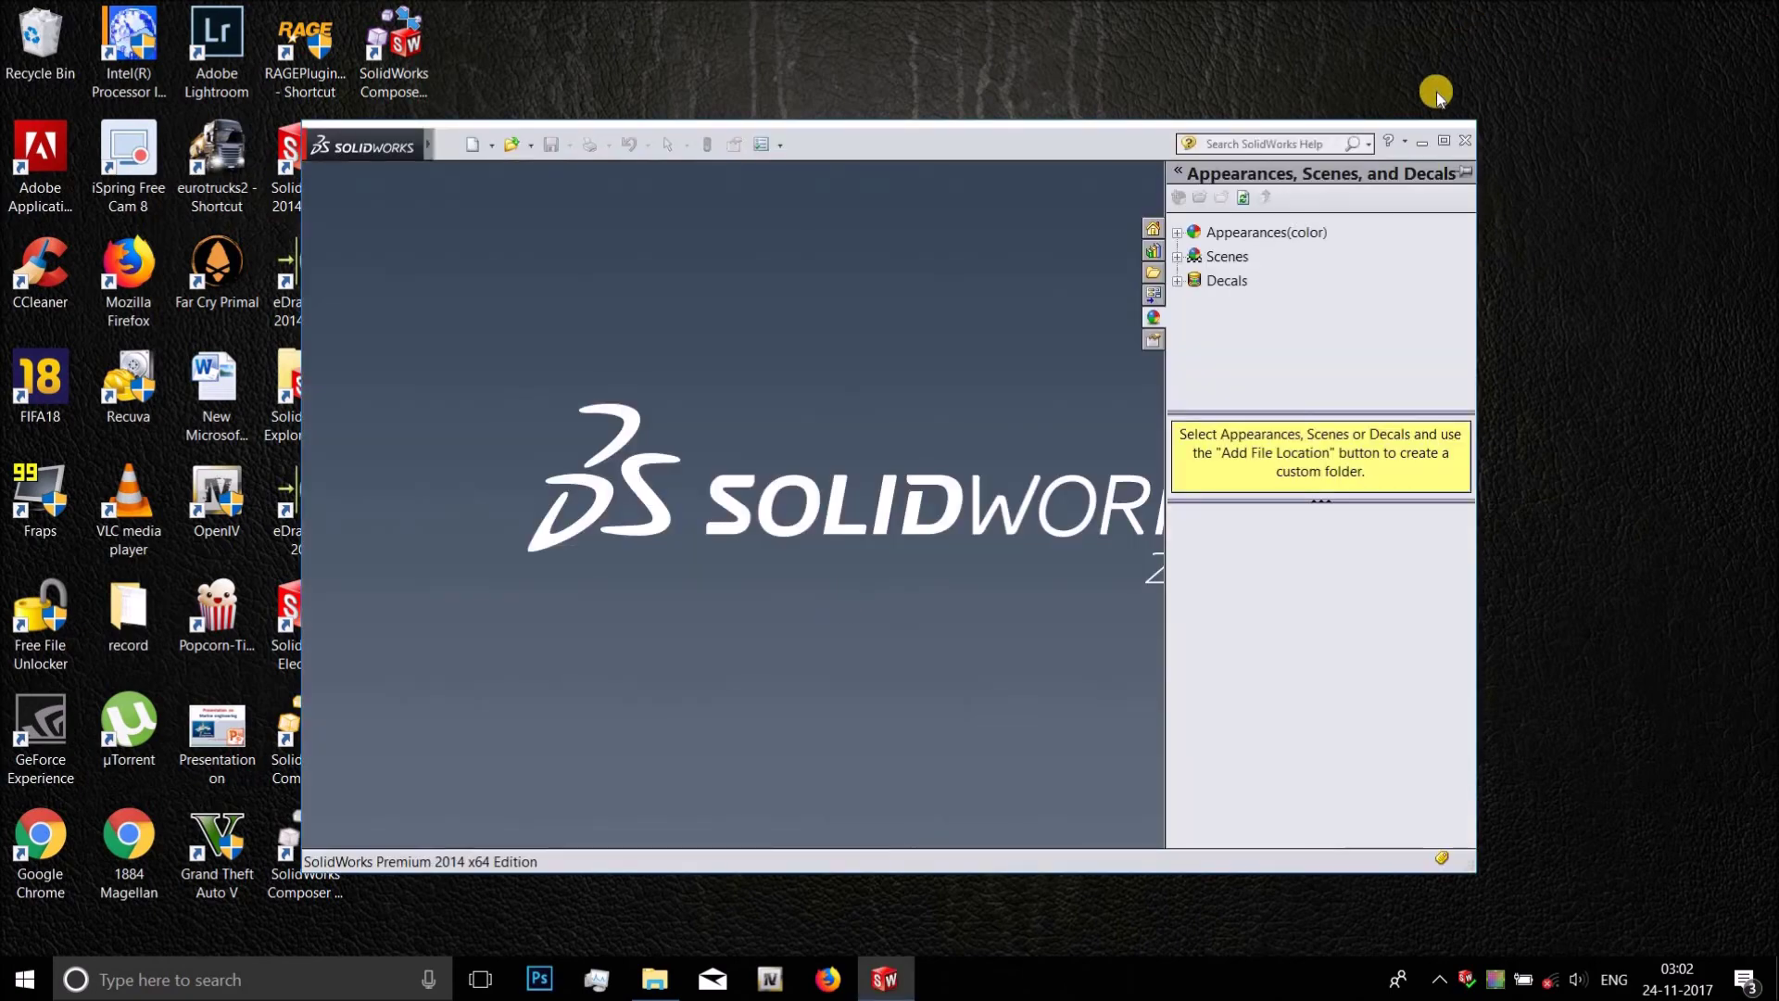
Maximize the SolidWorks window and create a new part document.
left_click(1443, 140)
left_click(183, 15)
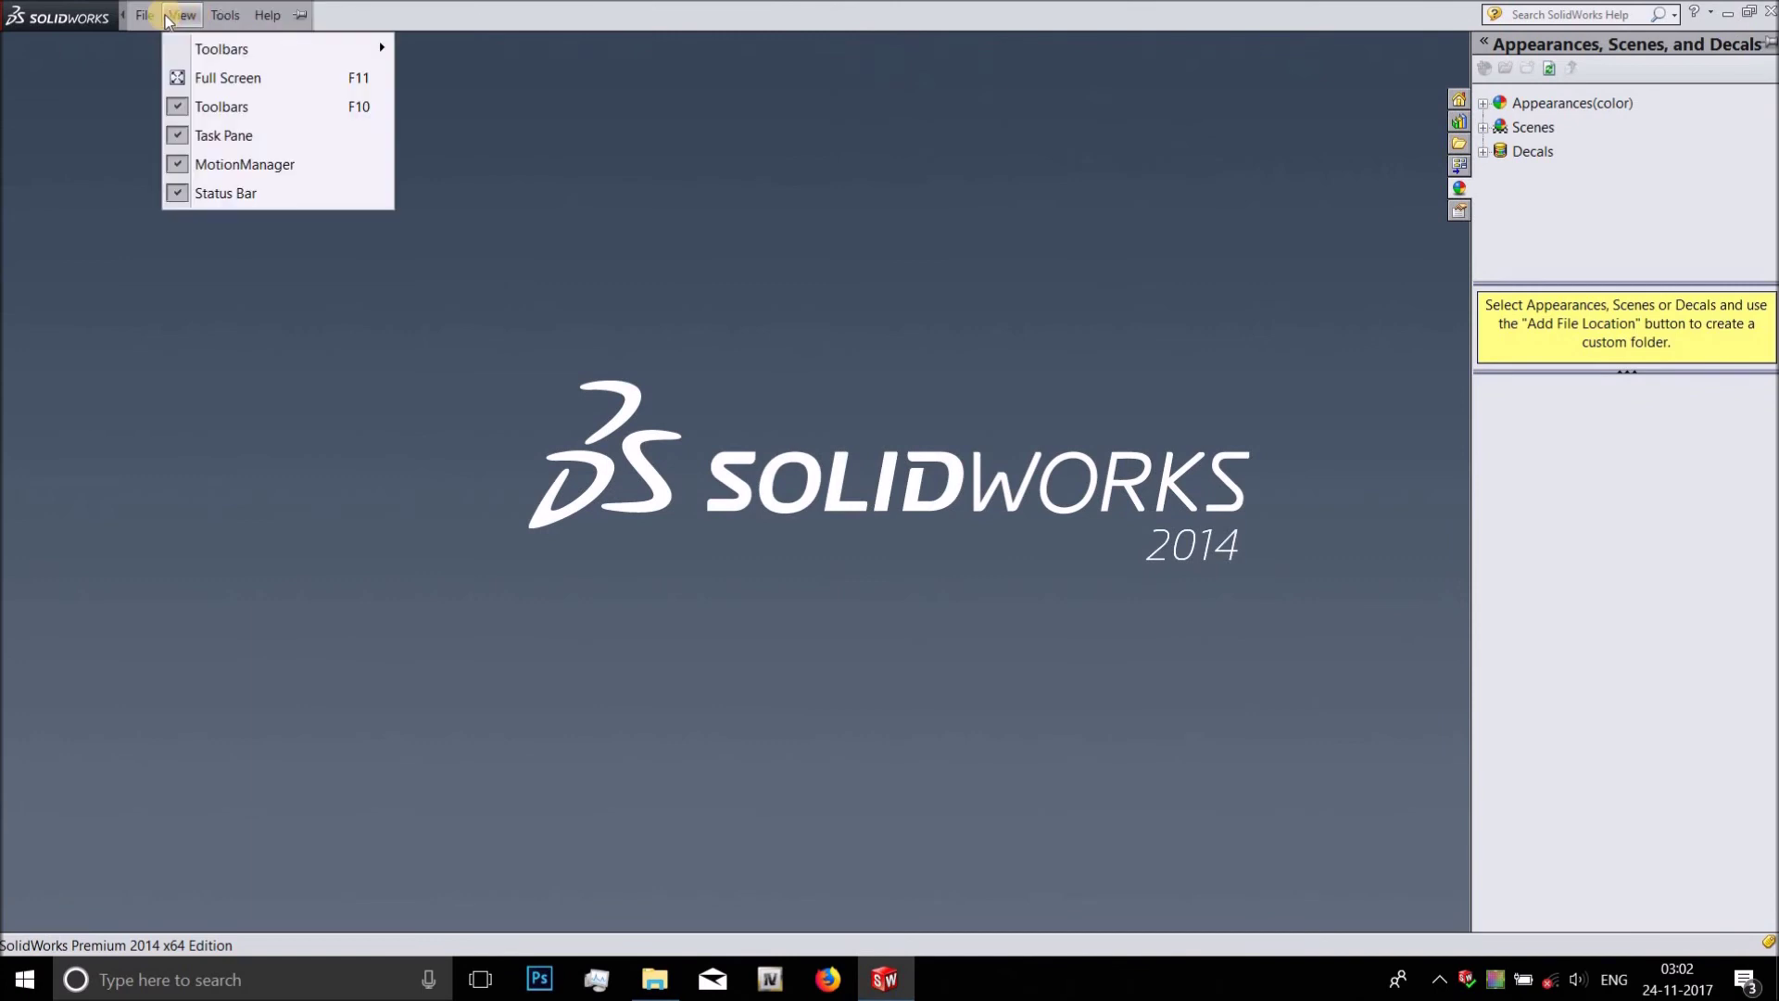
mouse_move(149, 16)
left_click(167, 49)
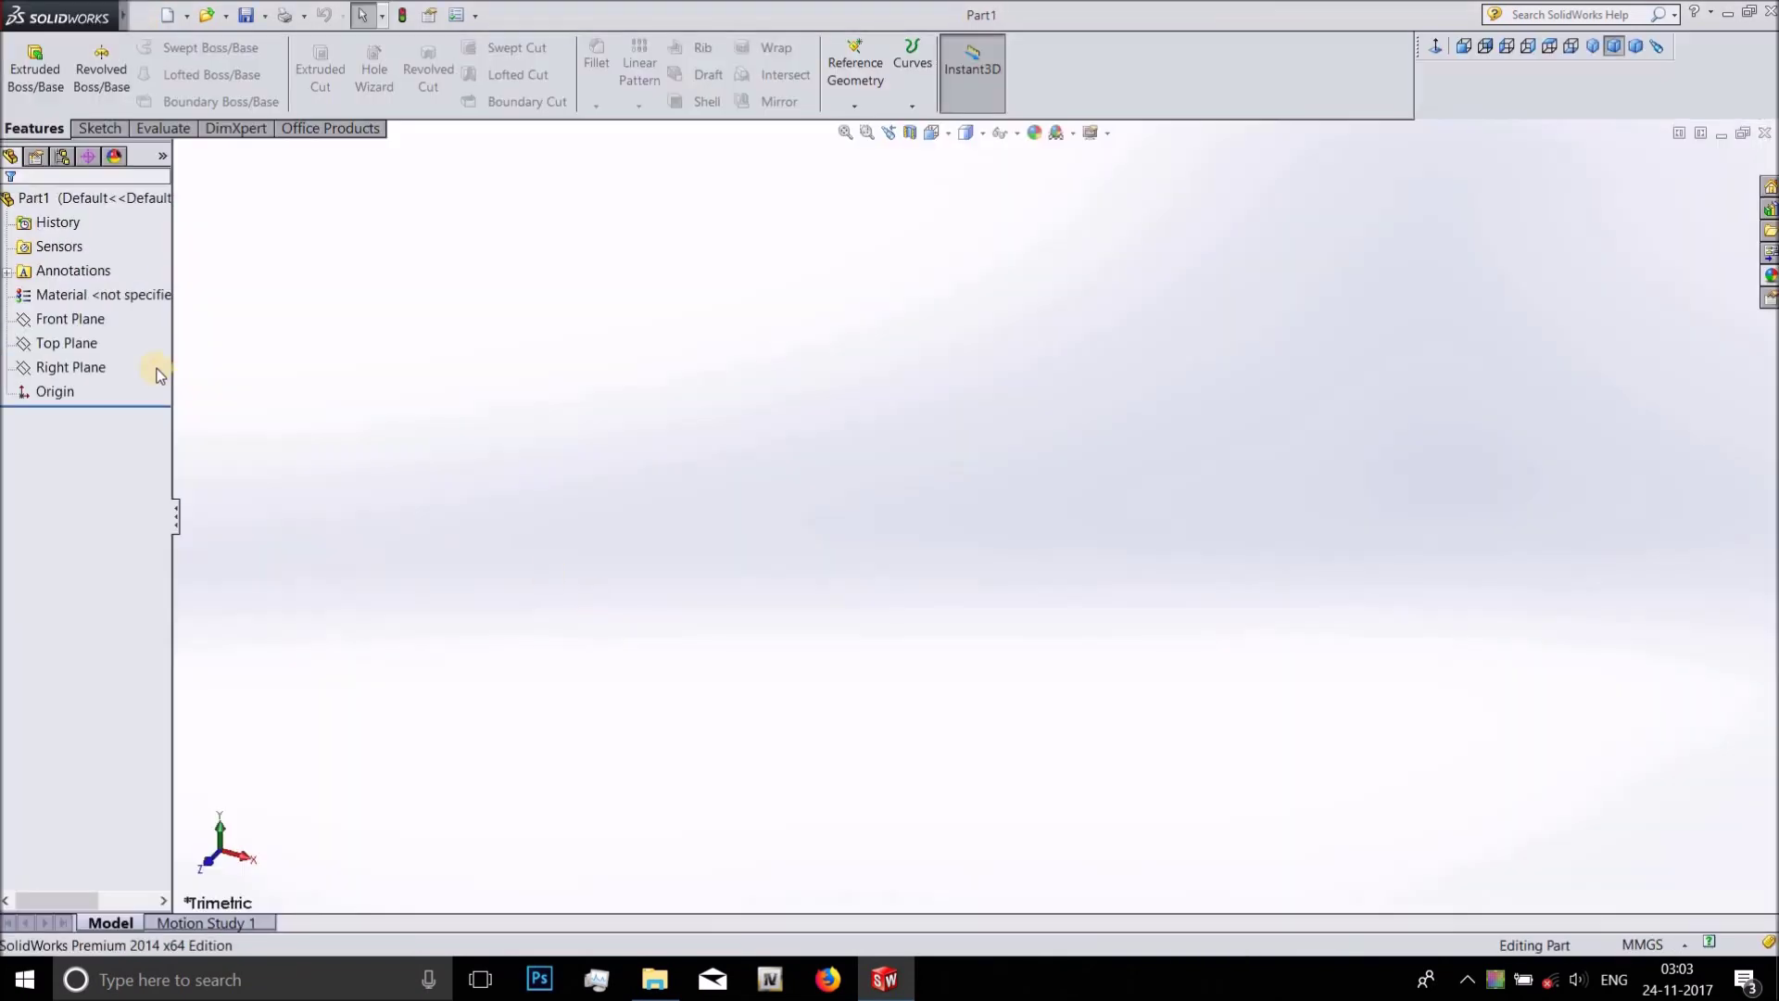
Sketch a center rectangle about 81 mm by 55 mm on the Front Plane, centred on the origin.
left_click(74, 323)
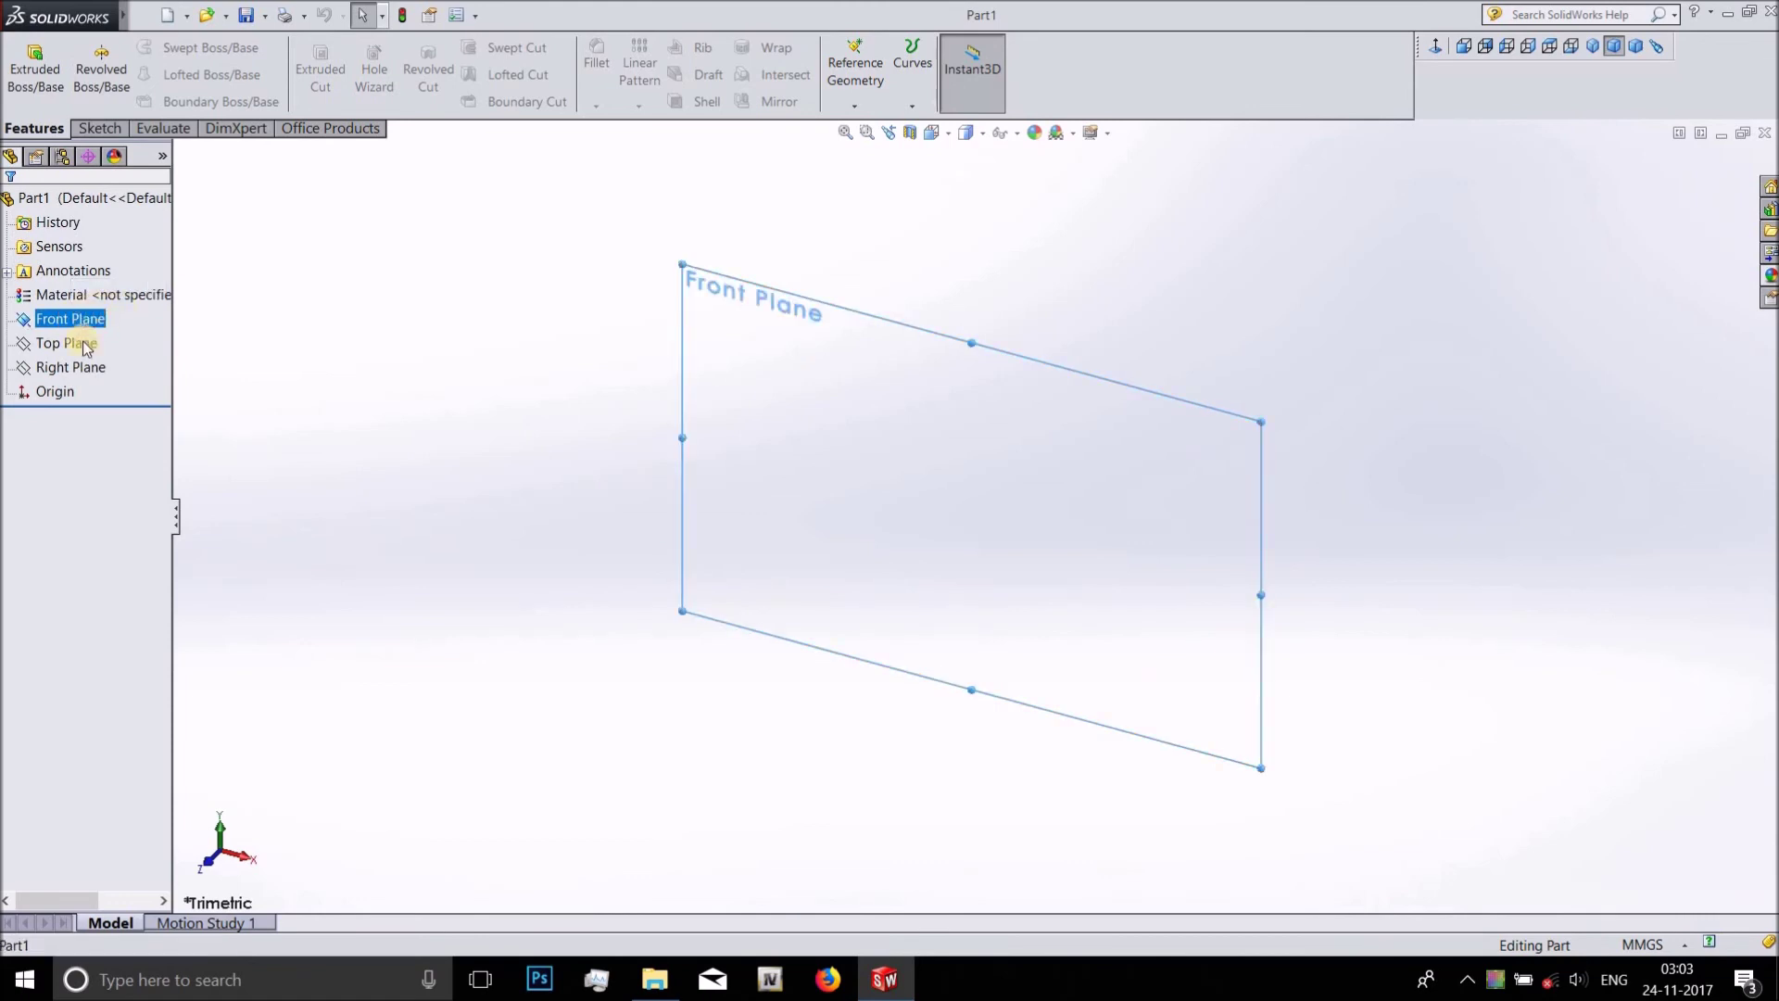
right_click(100, 327)
left_click(153, 292)
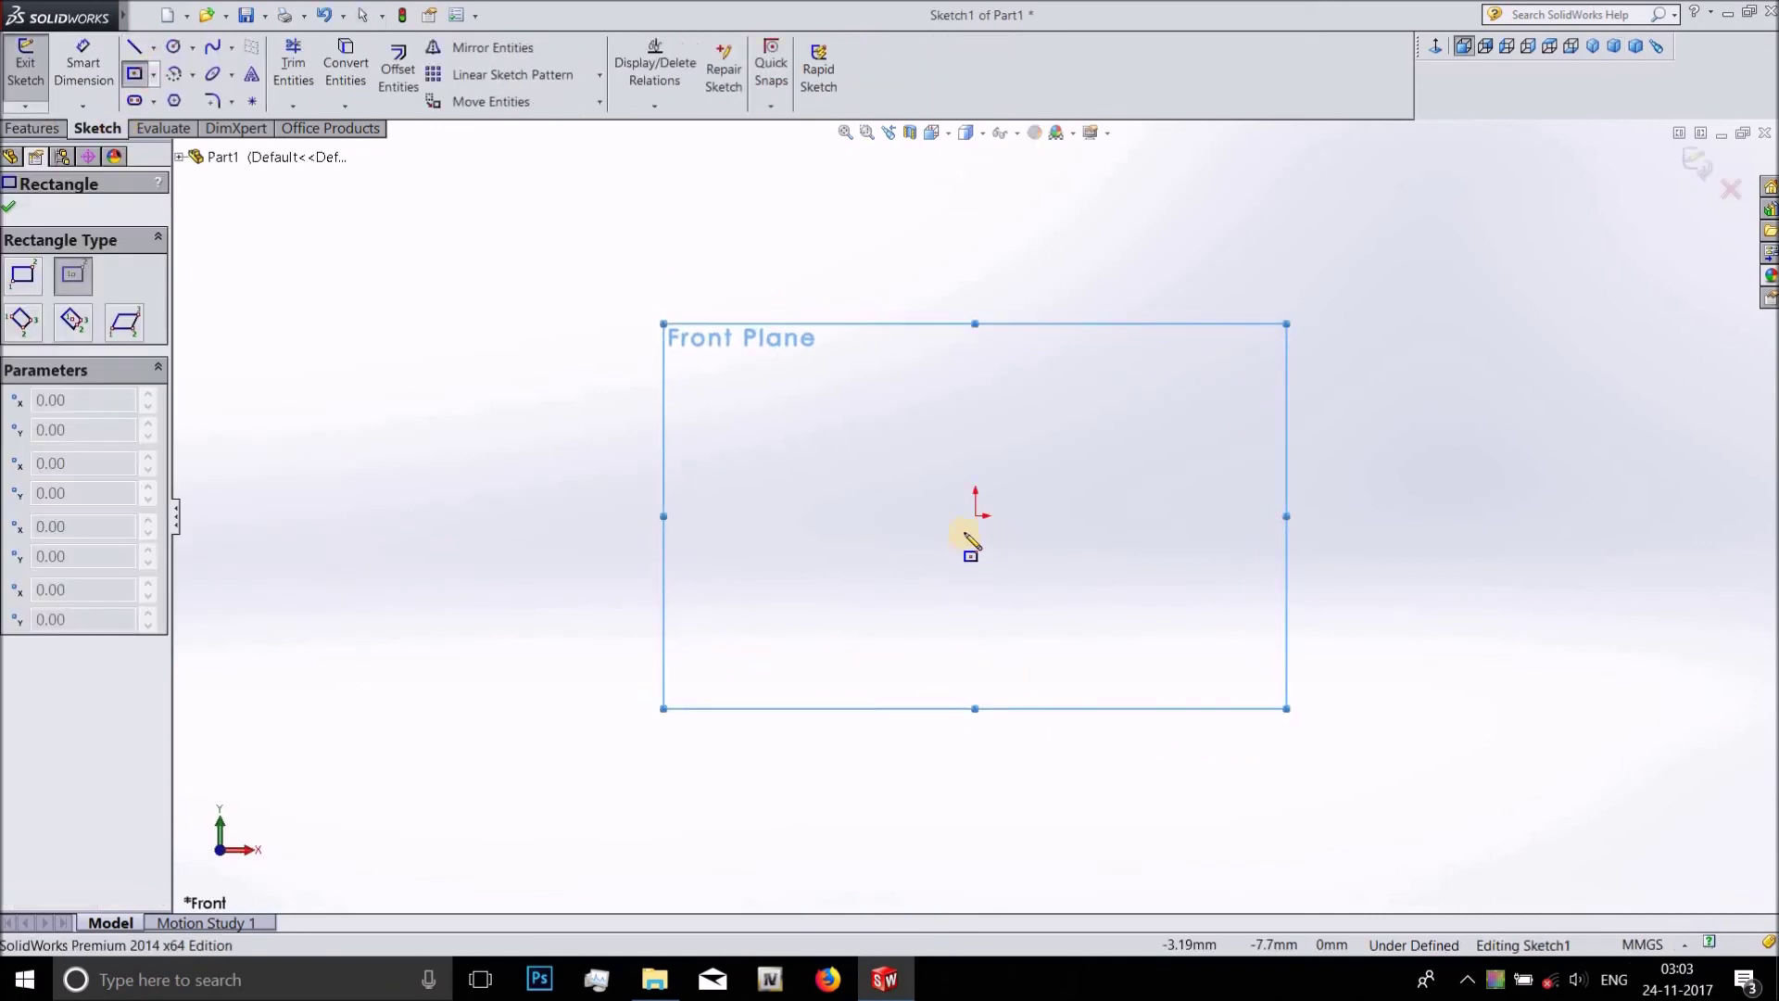
left_click(976, 516)
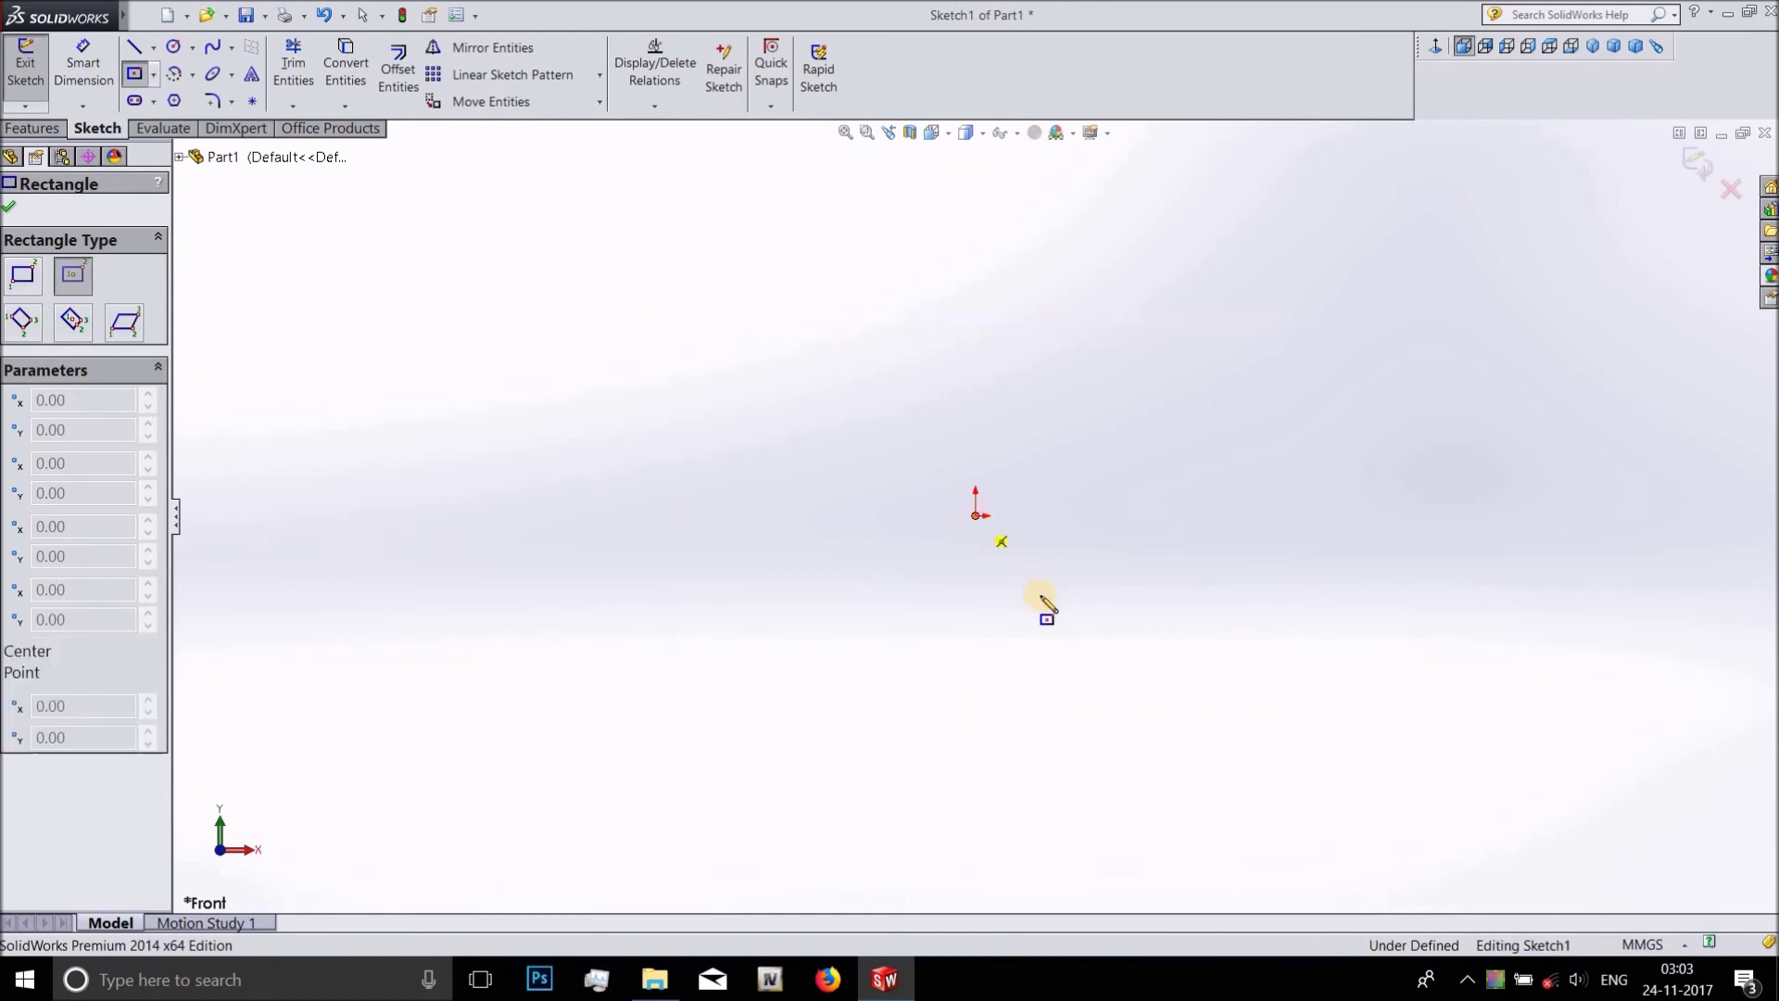
left_click(1117, 611)
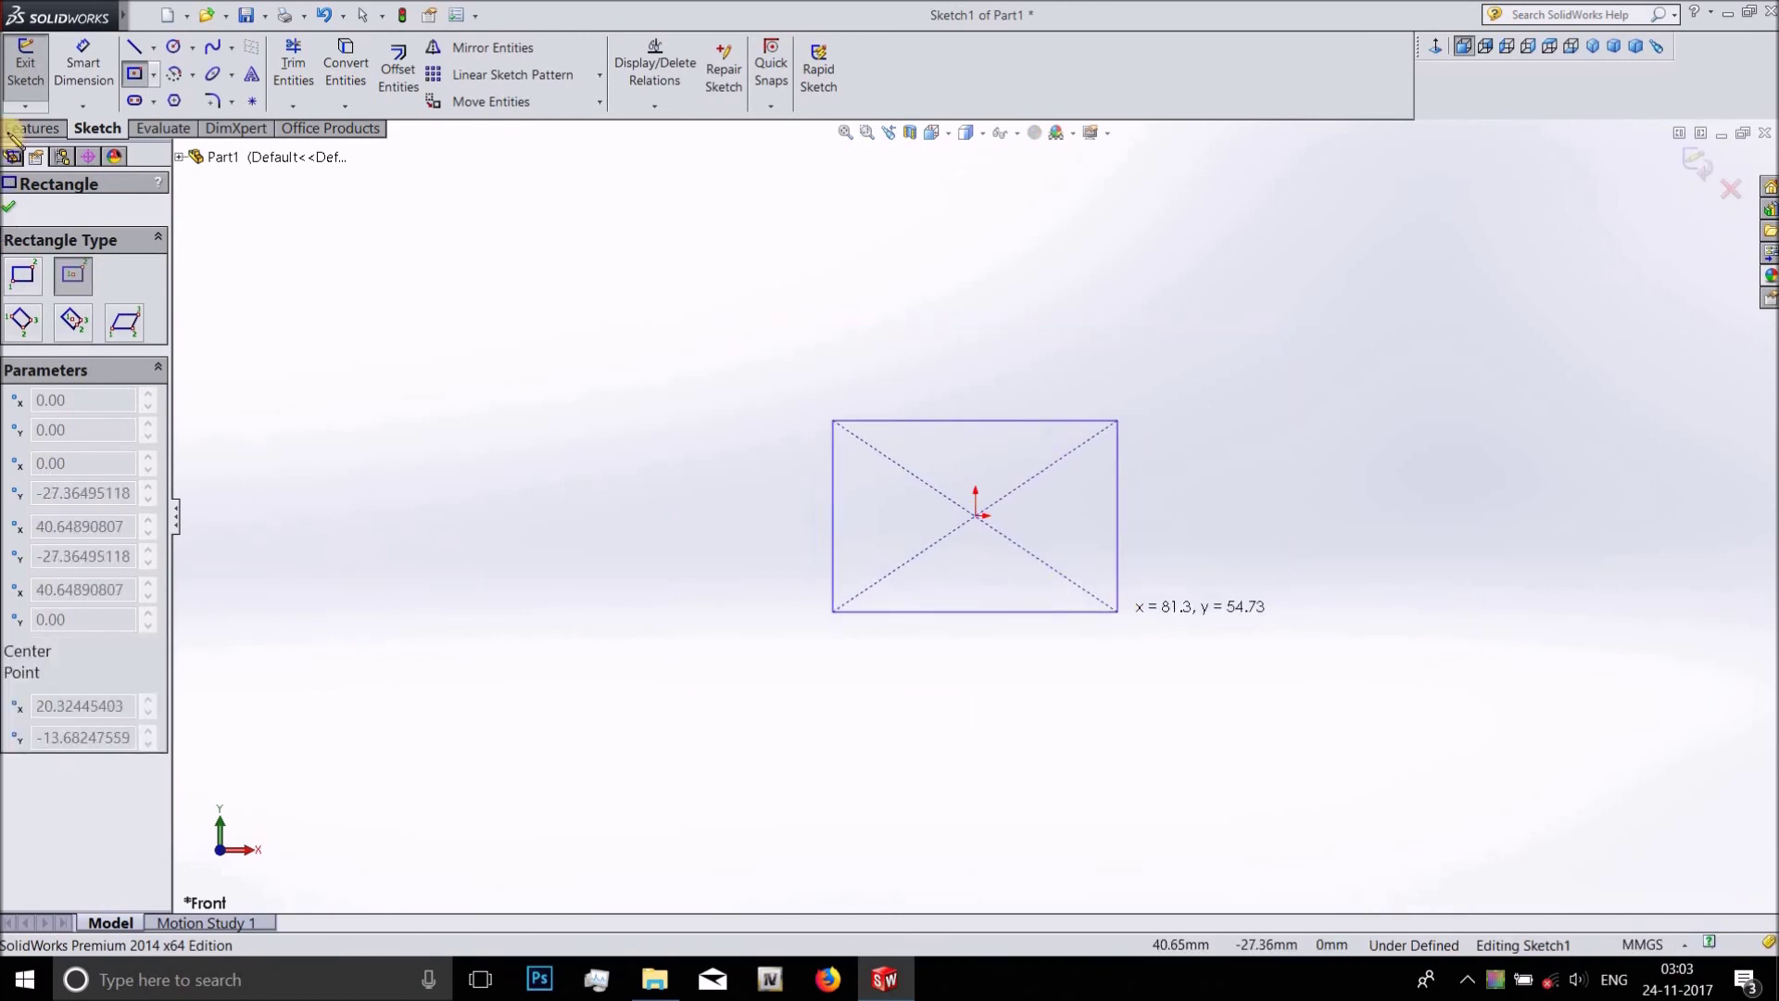
Dimension the rectangle's width and height at their drawn sizes, and review the available unit systems without changing the selection.
left_click(82, 65)
left_click(1065, 422)
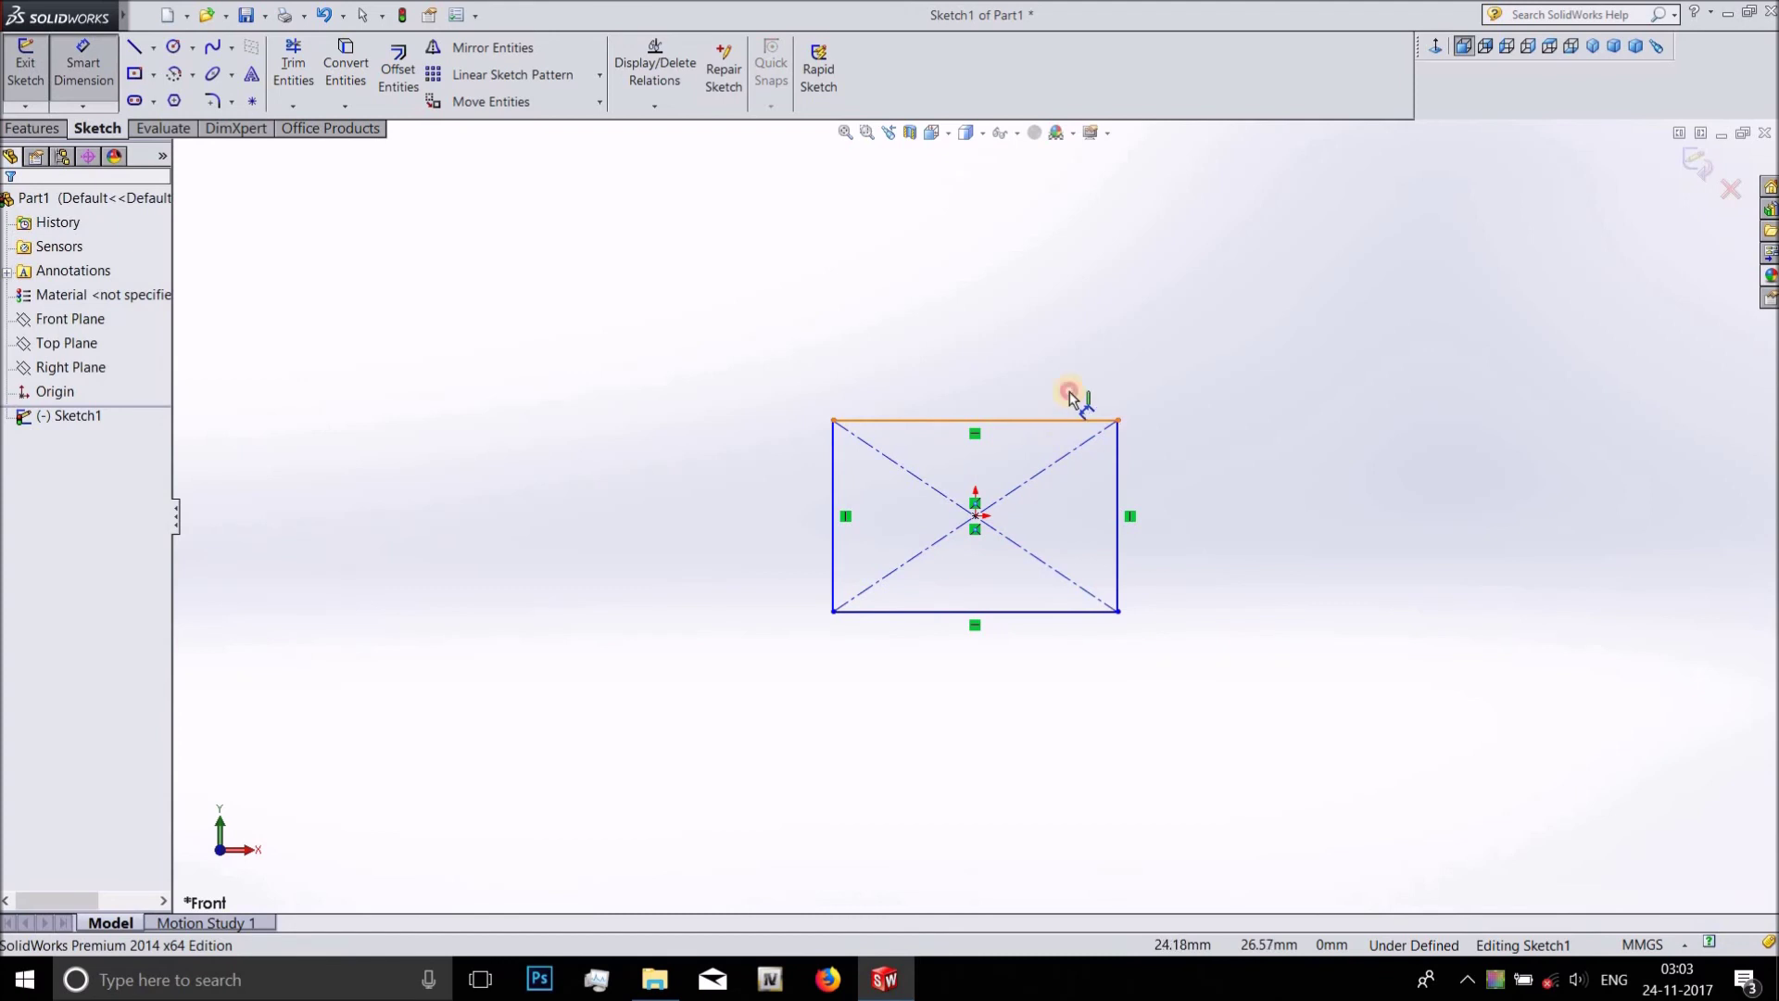
left_click(1082, 283)
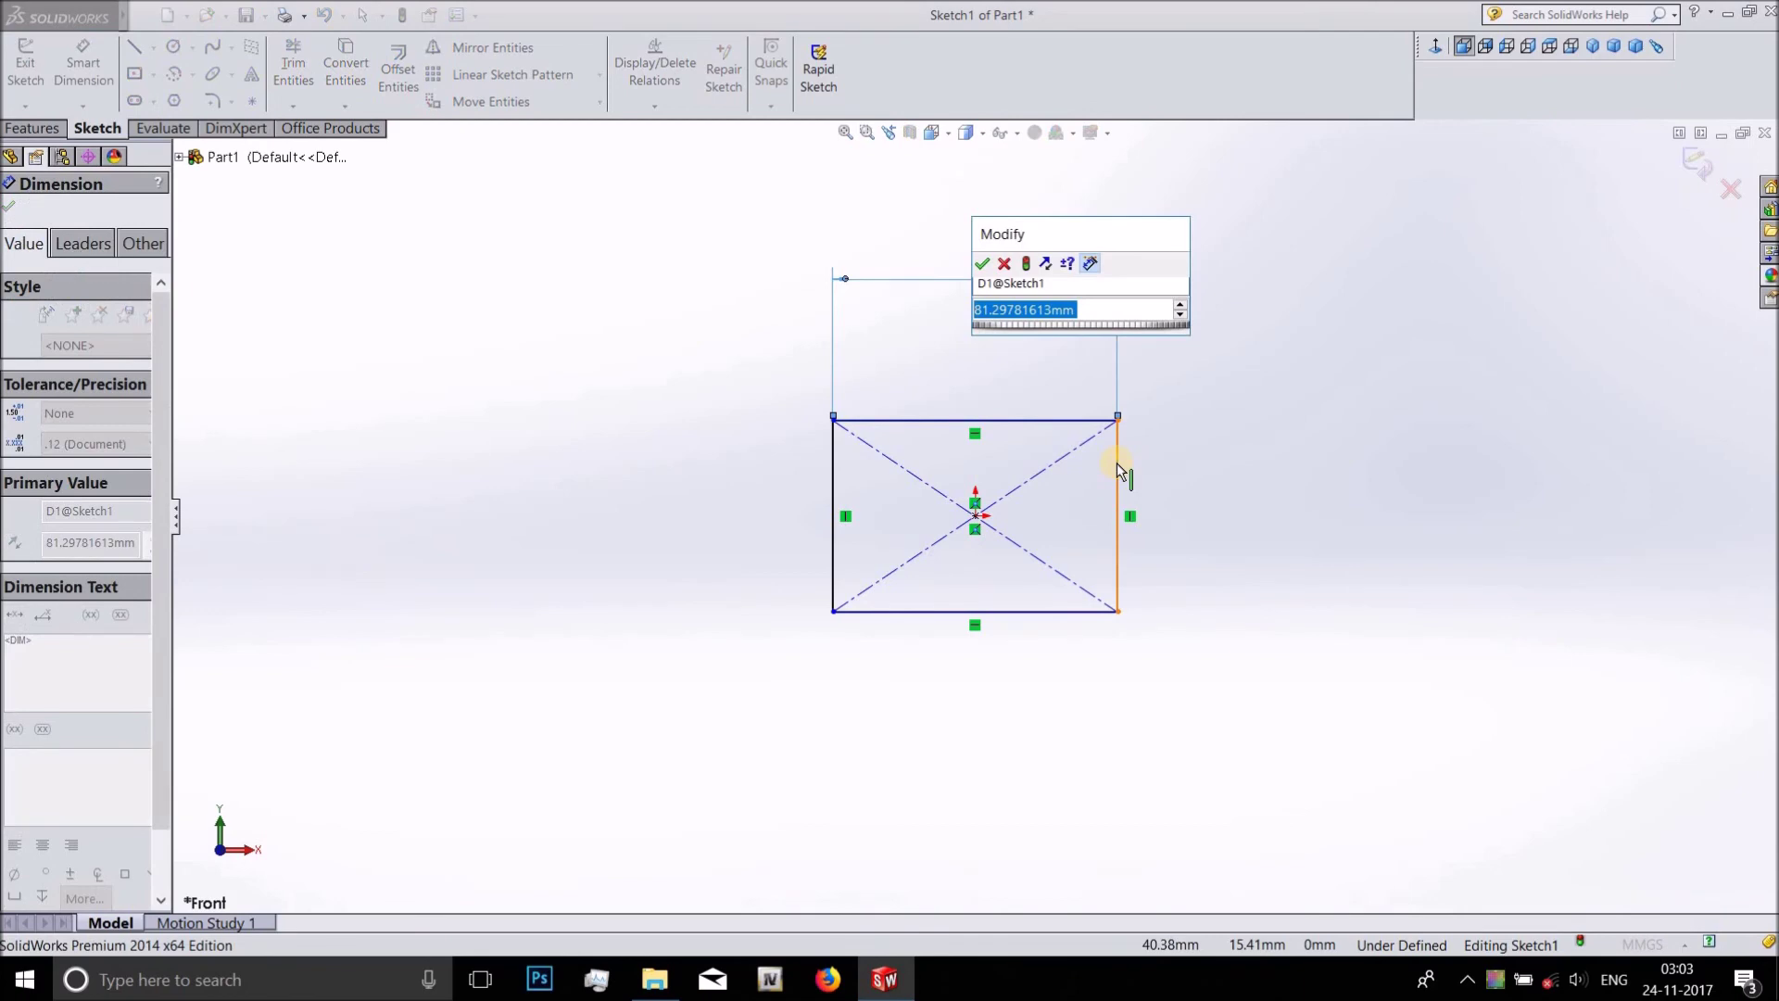
key("Return")
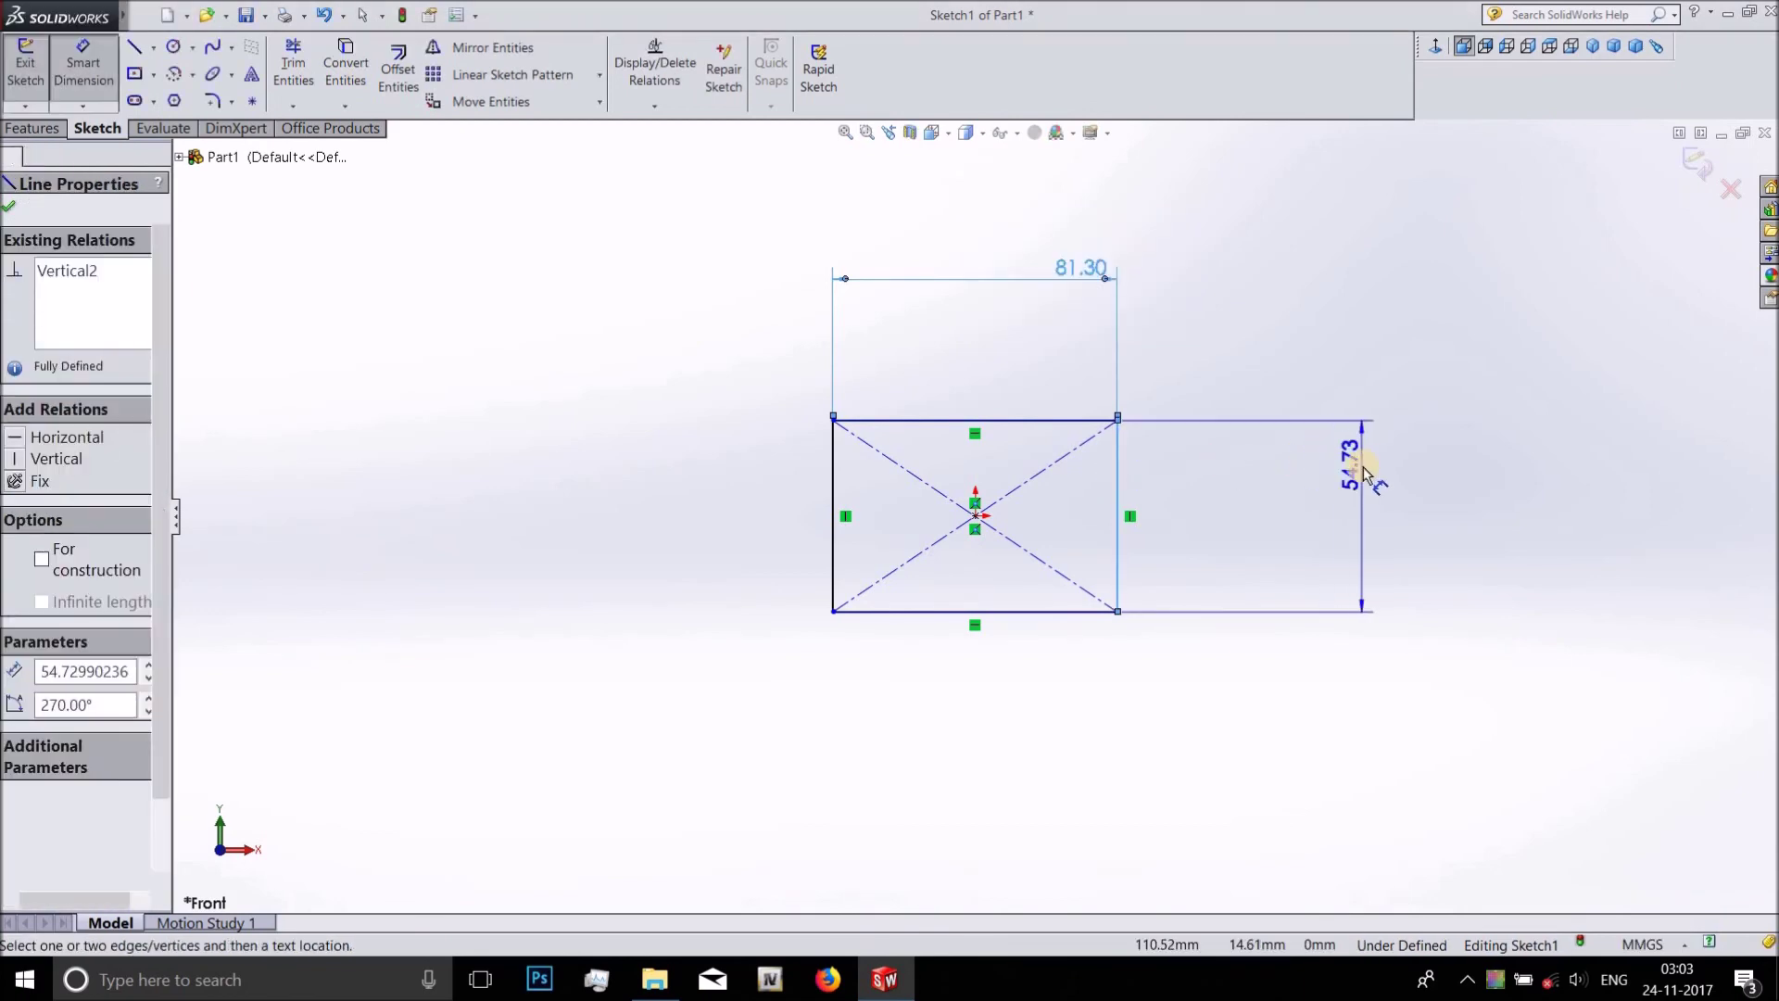
left_click(1354, 468)
key("Return")
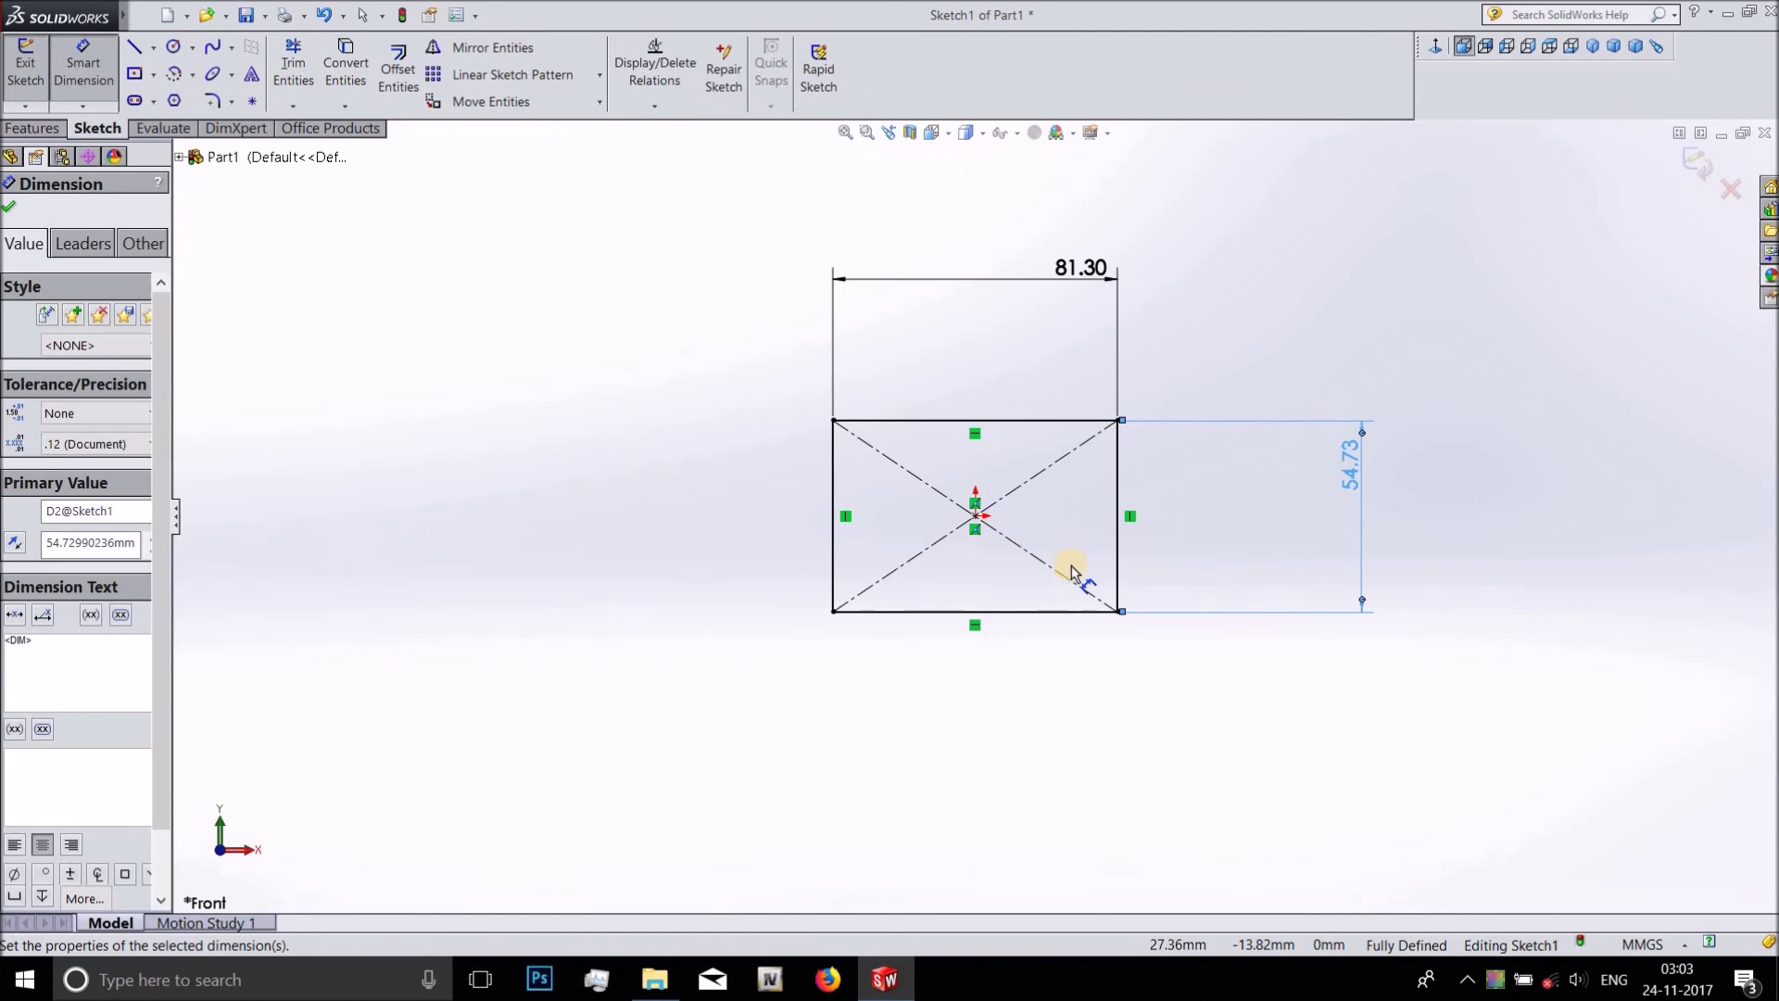
left_click(1645, 944)
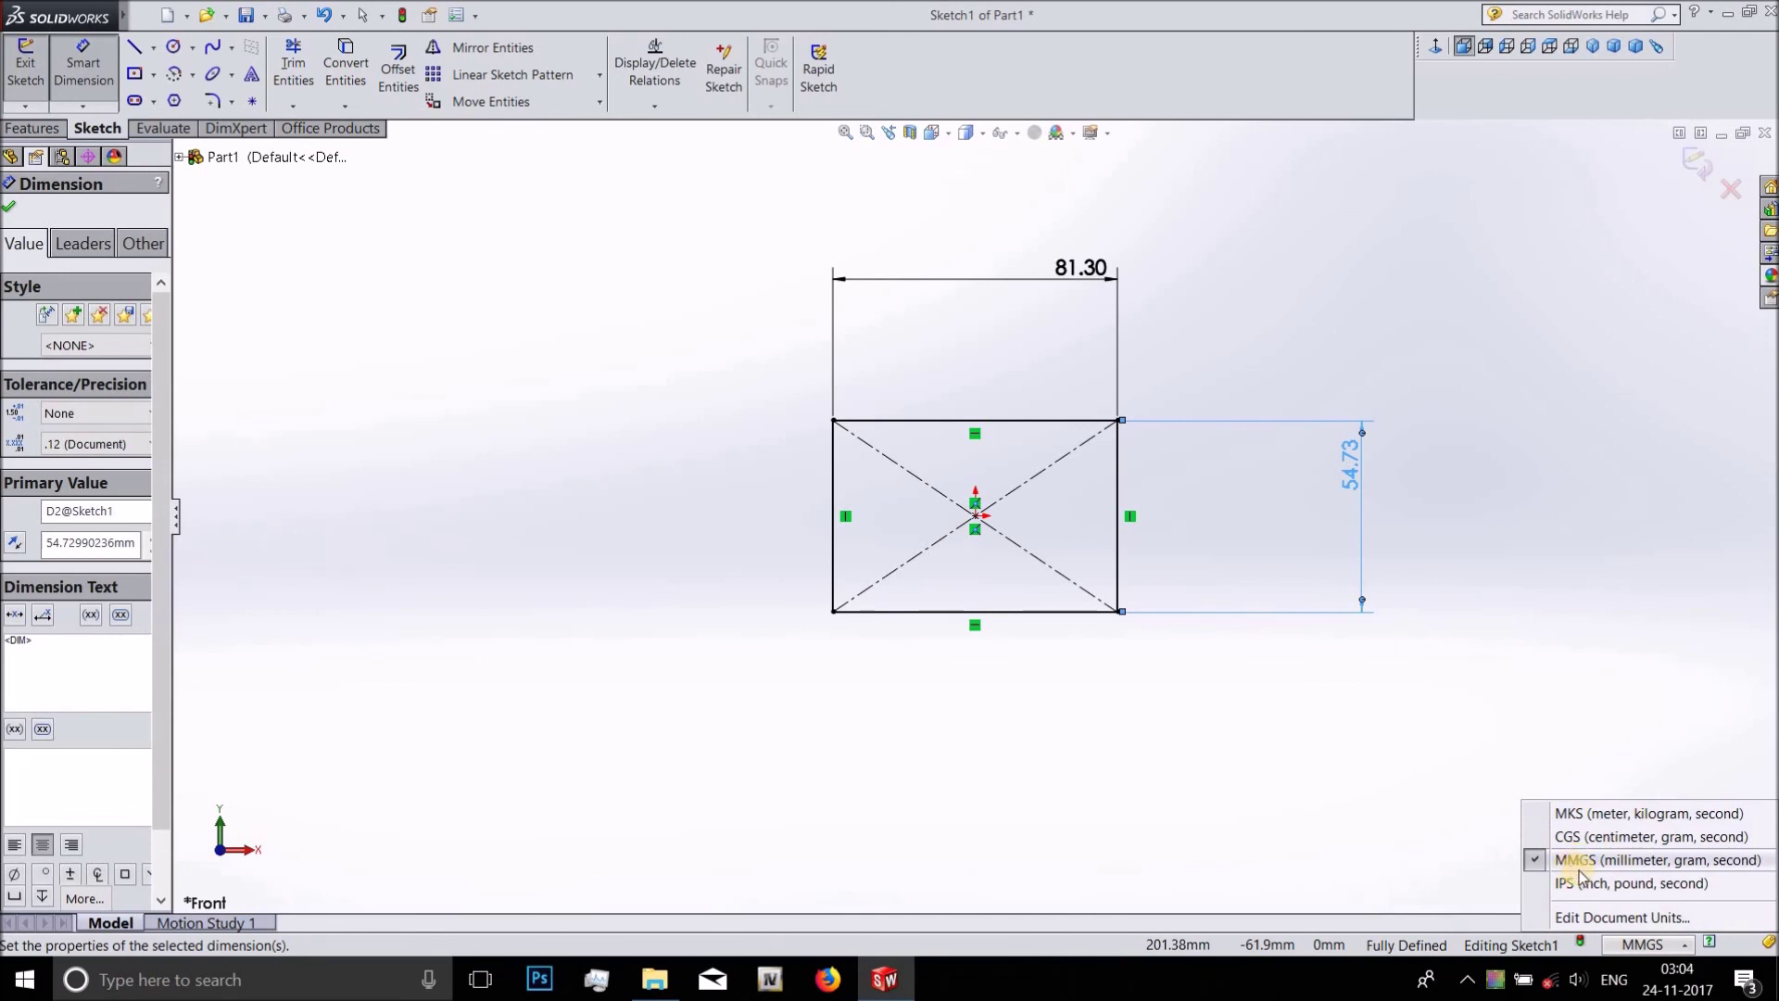
left_click(1660, 943)
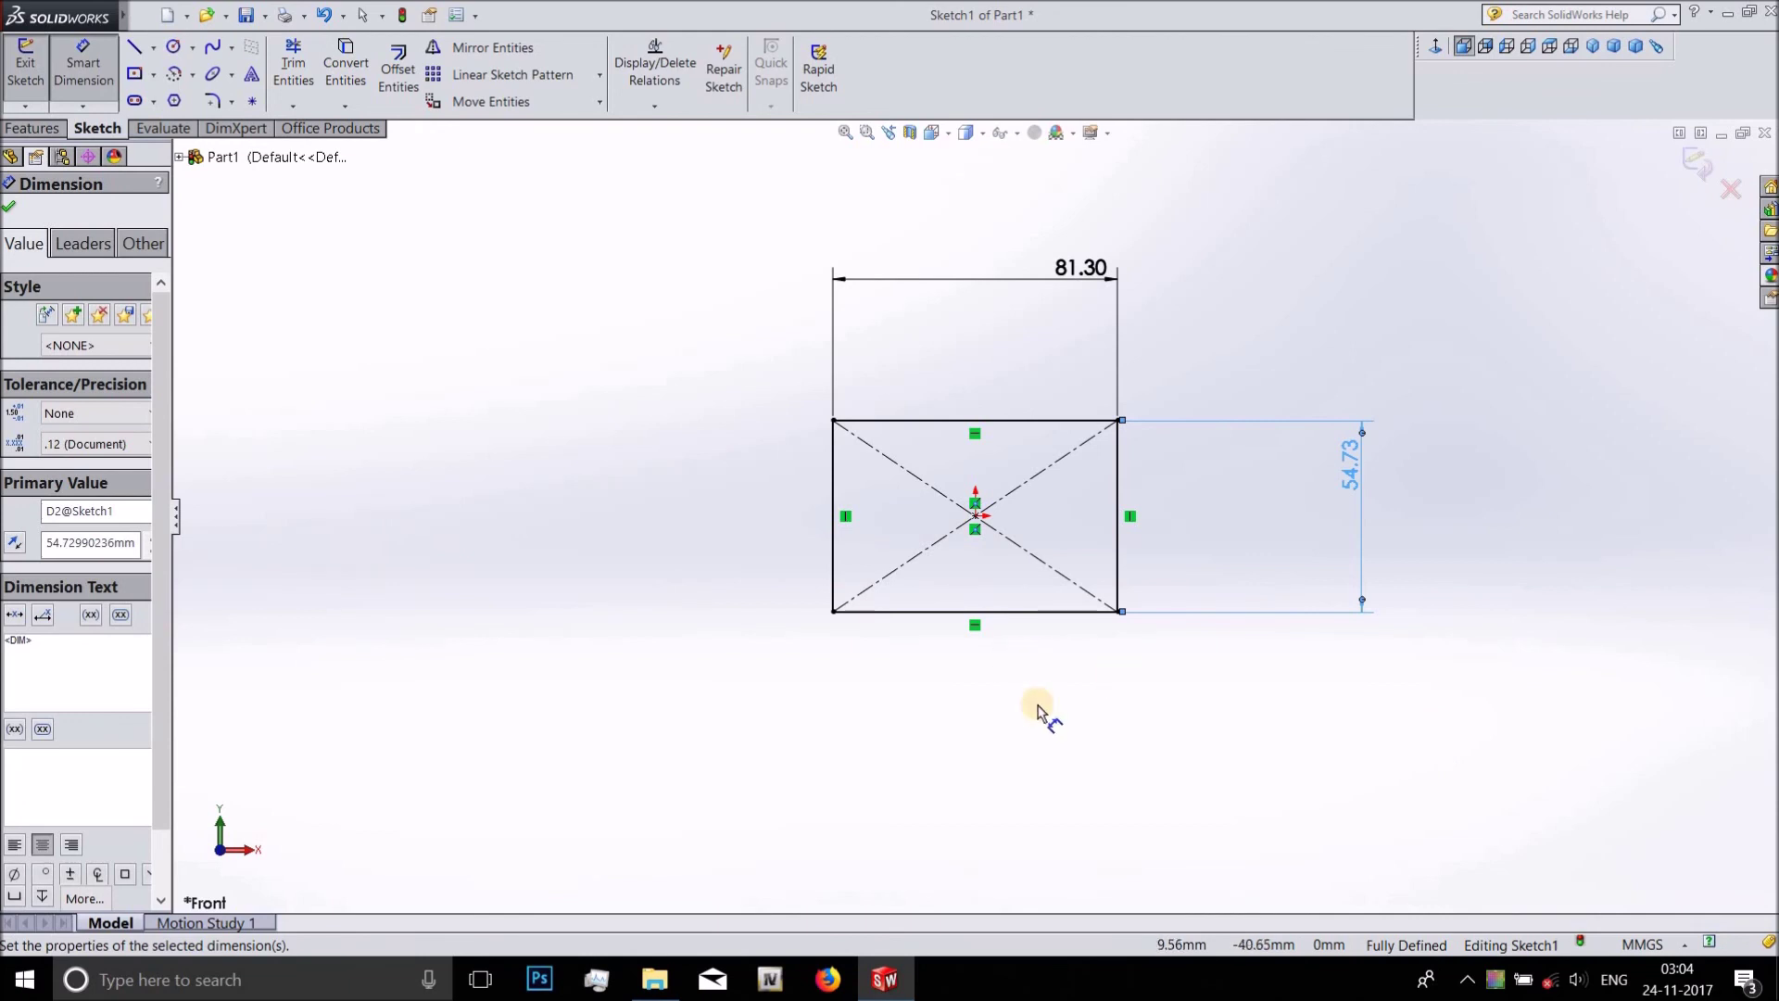
Extrude the rectangle sketch as a blind boss with a depth of 83 mm.
left_click(34, 132)
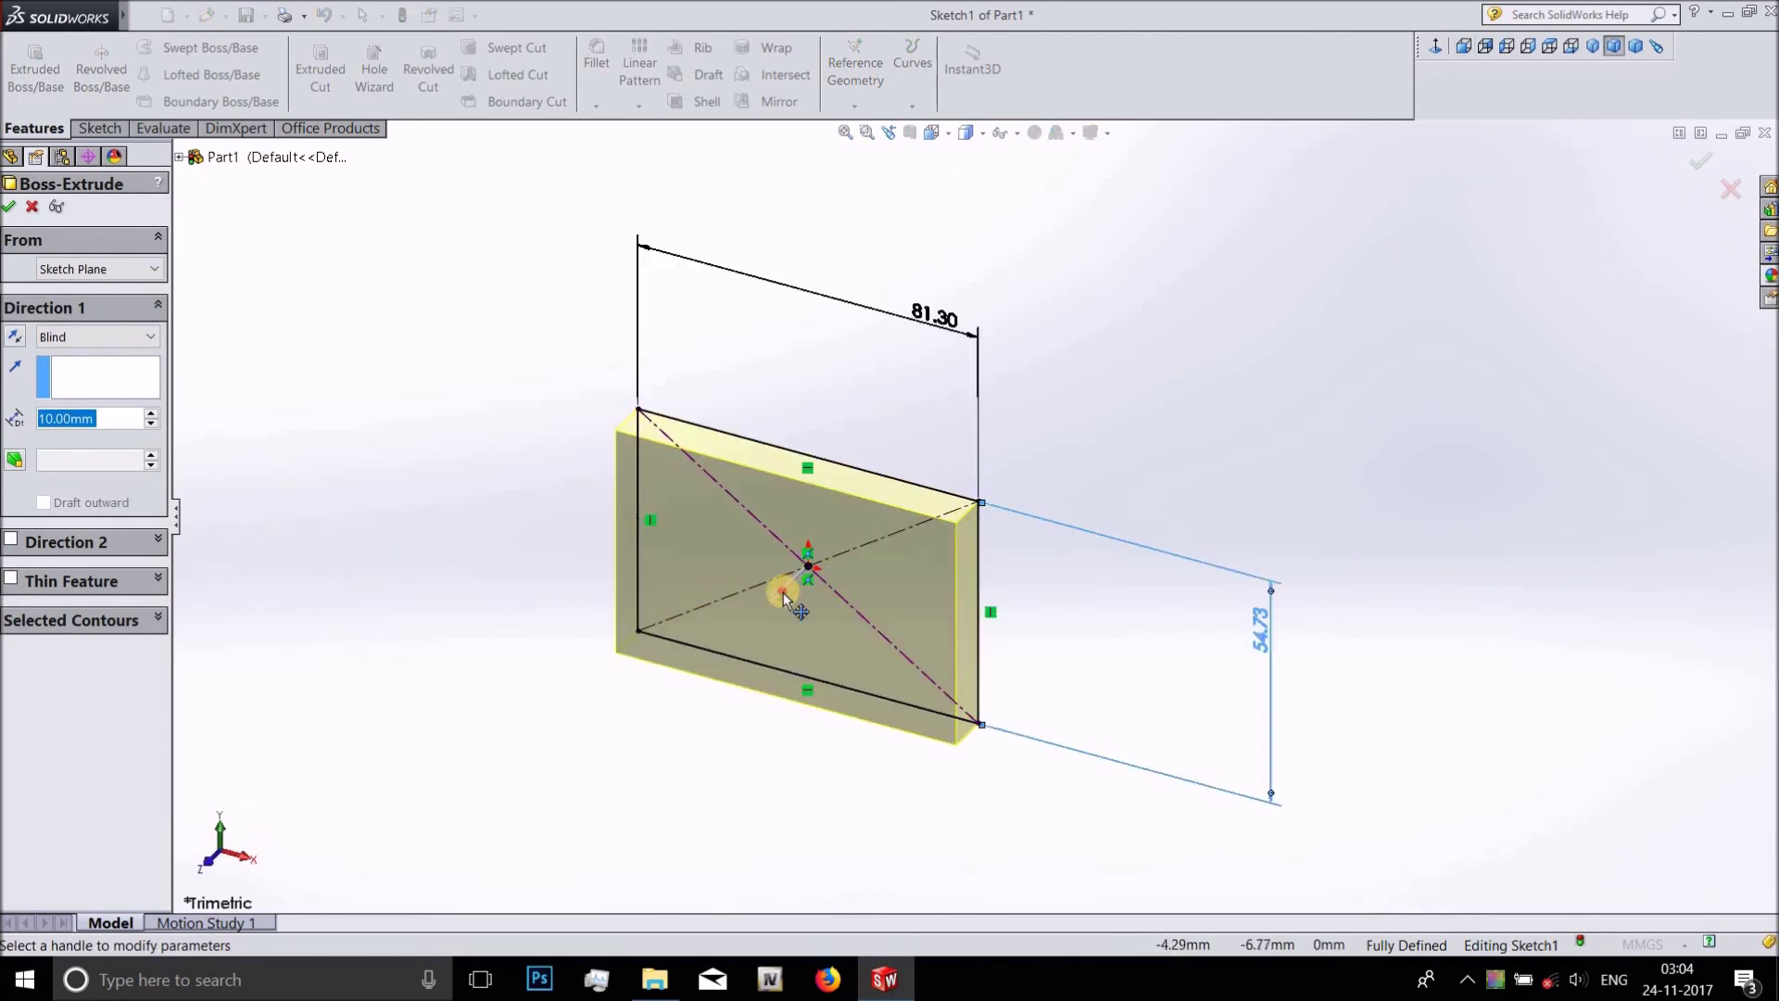
left_click(802, 576)
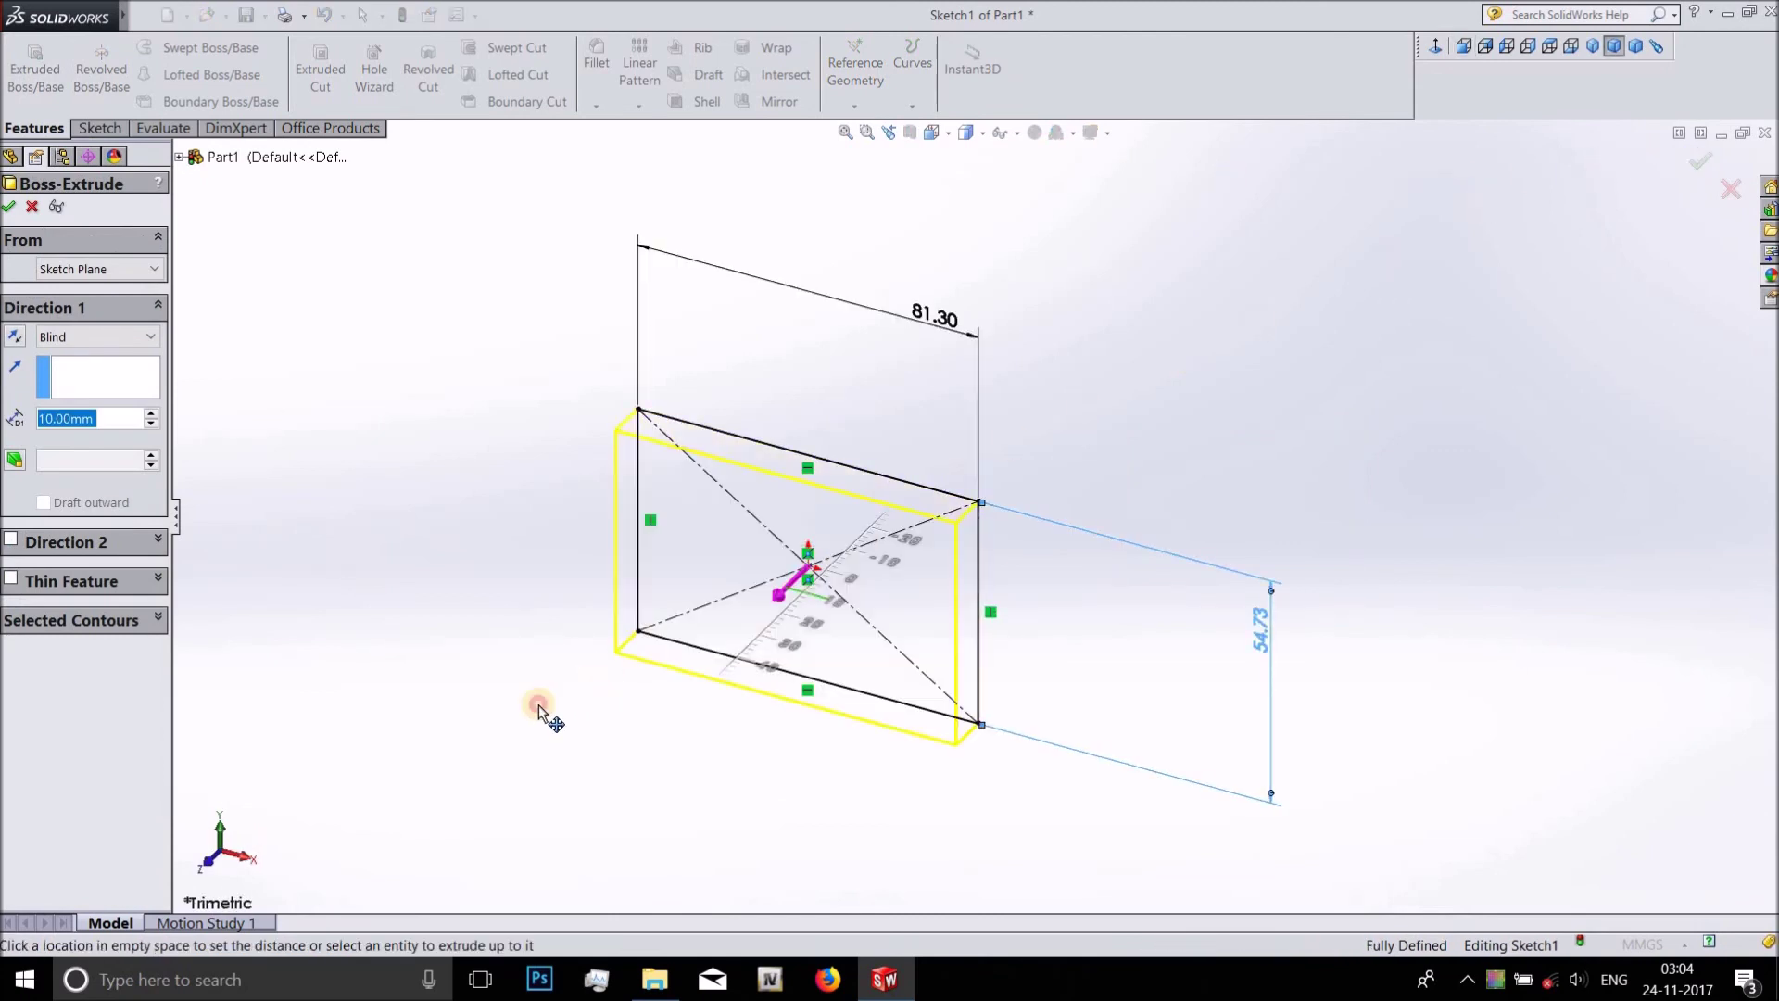
left_click(9, 205)
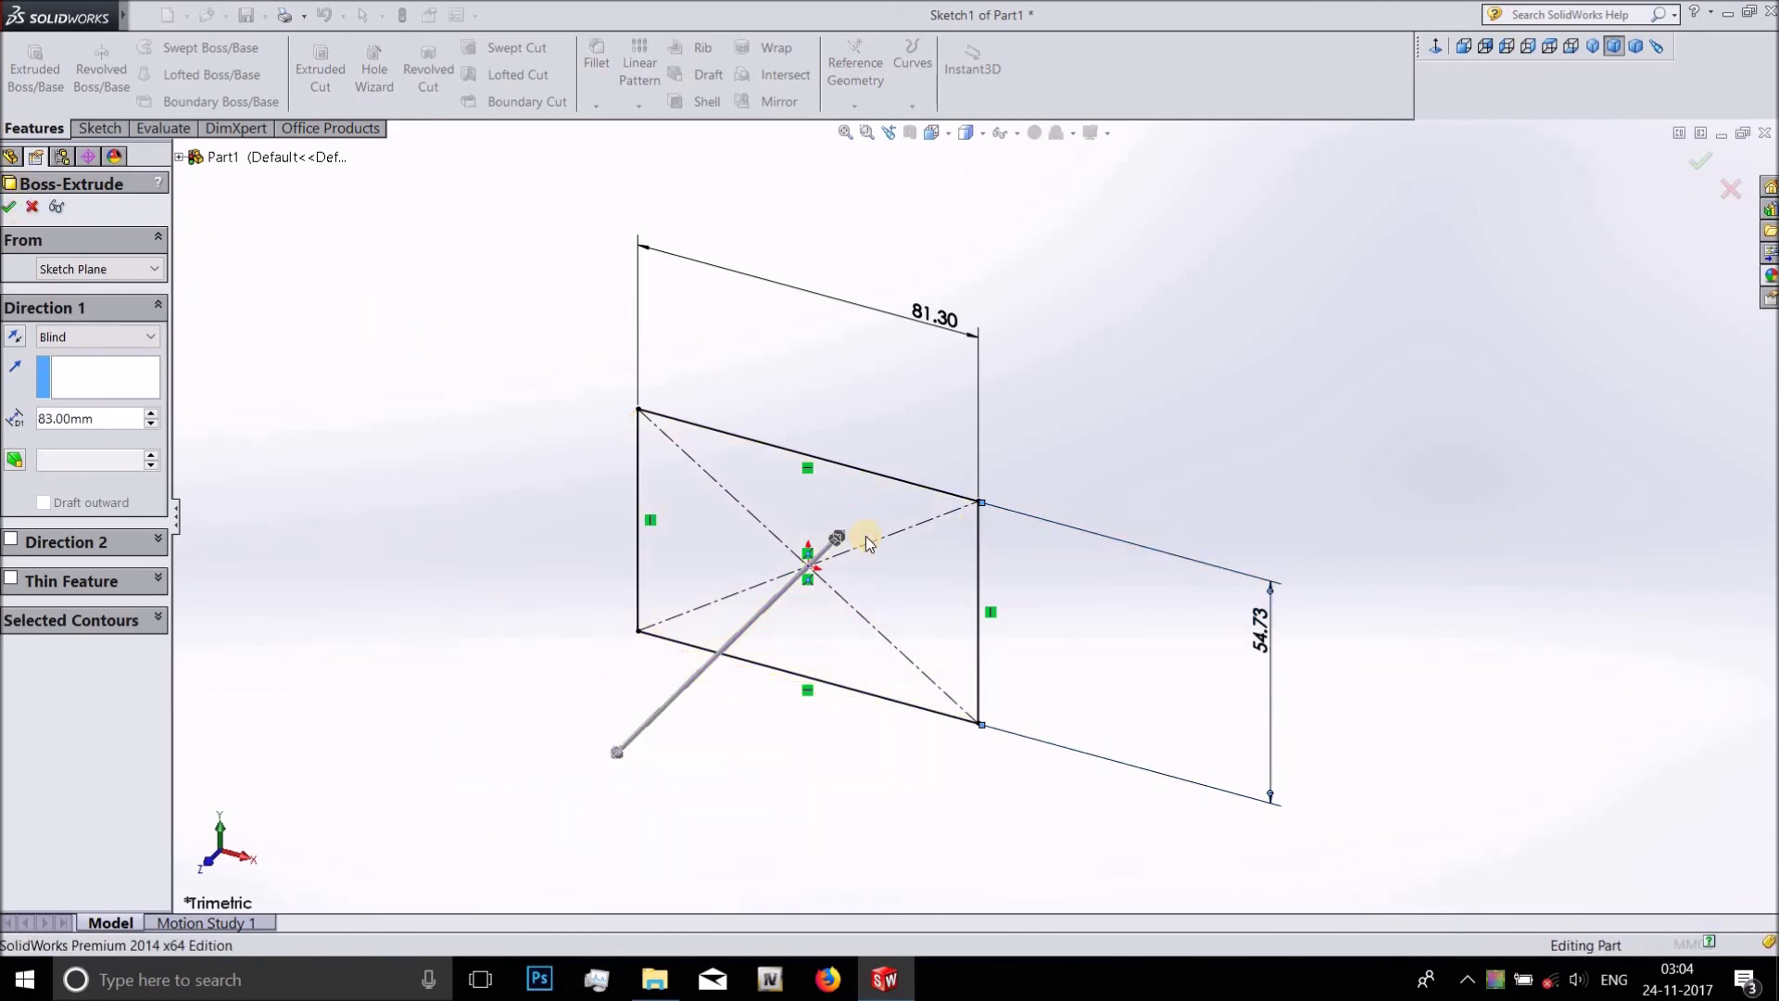